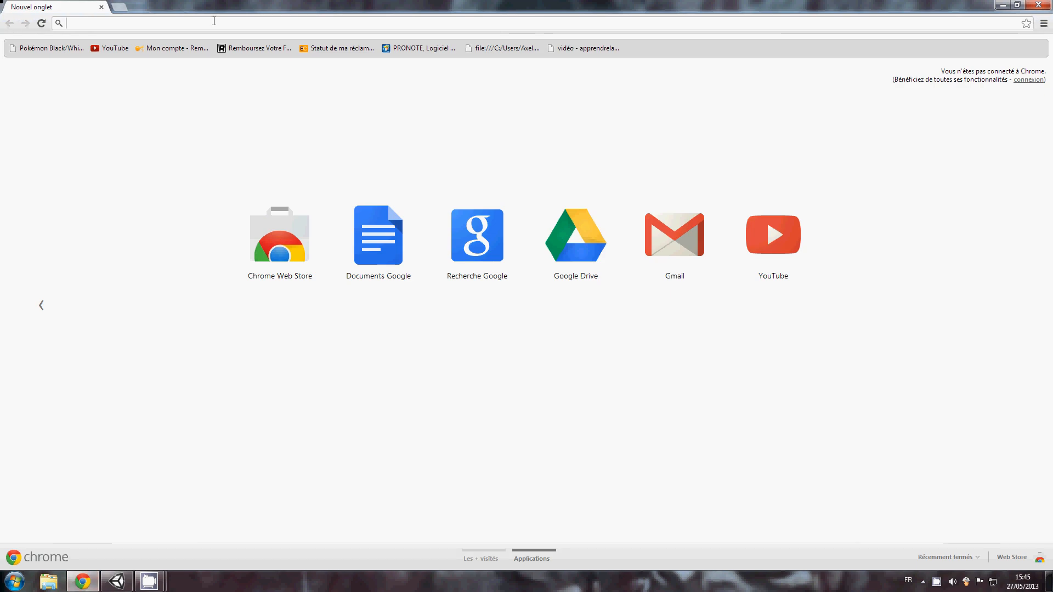
Search the web for "unity 3d" and open the download page of the official Unity site
text(unity 3d)
key(Return)
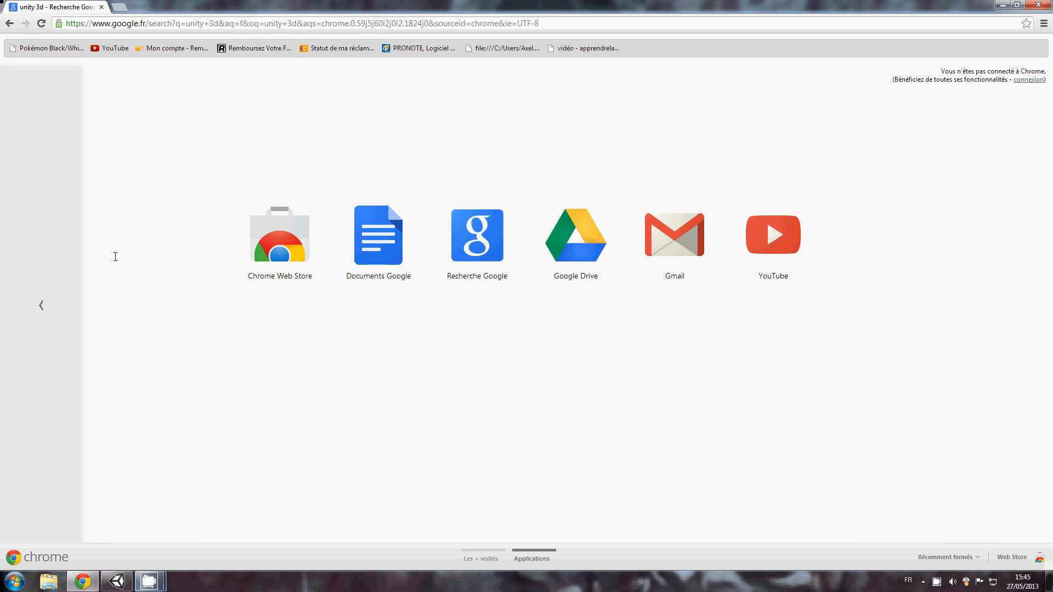
click(115, 191)
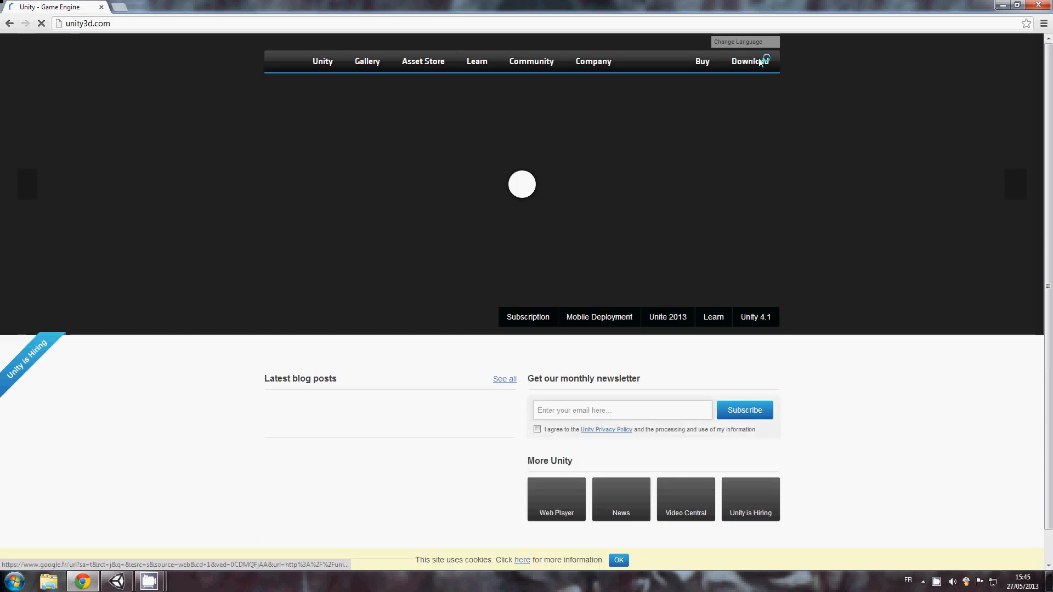
click(760, 62)
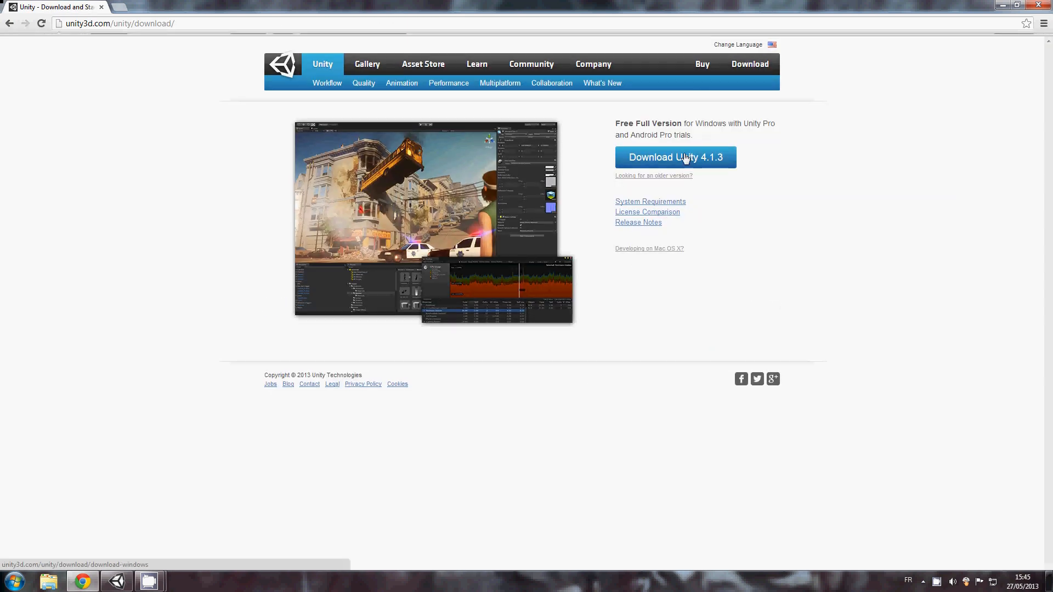
Look up version 4.0.1 in the archive of older Unity releases, and close the browser to return to Unity
click(668, 195)
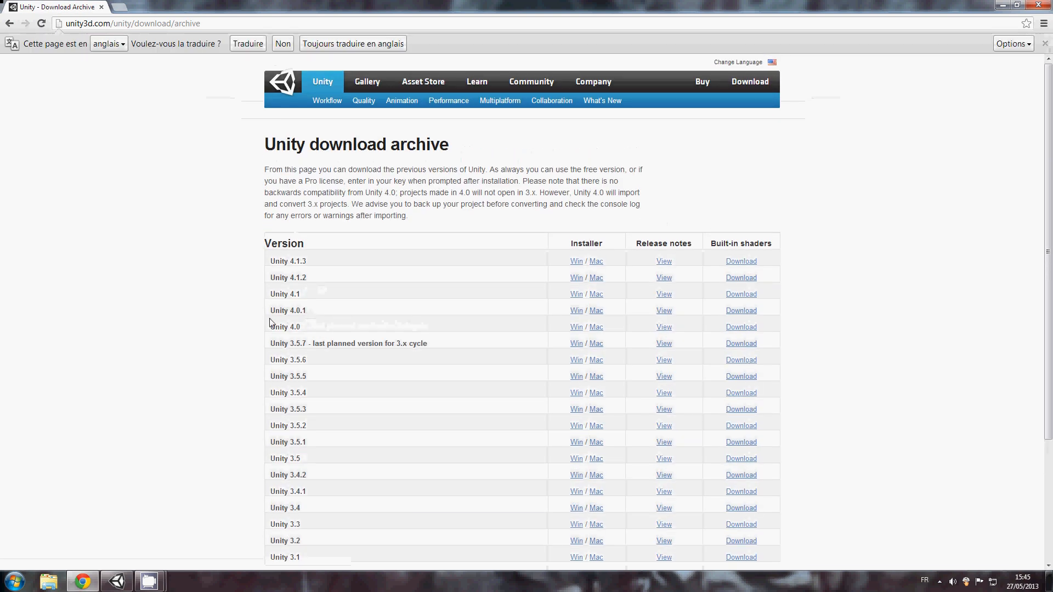
double_click(287, 311)
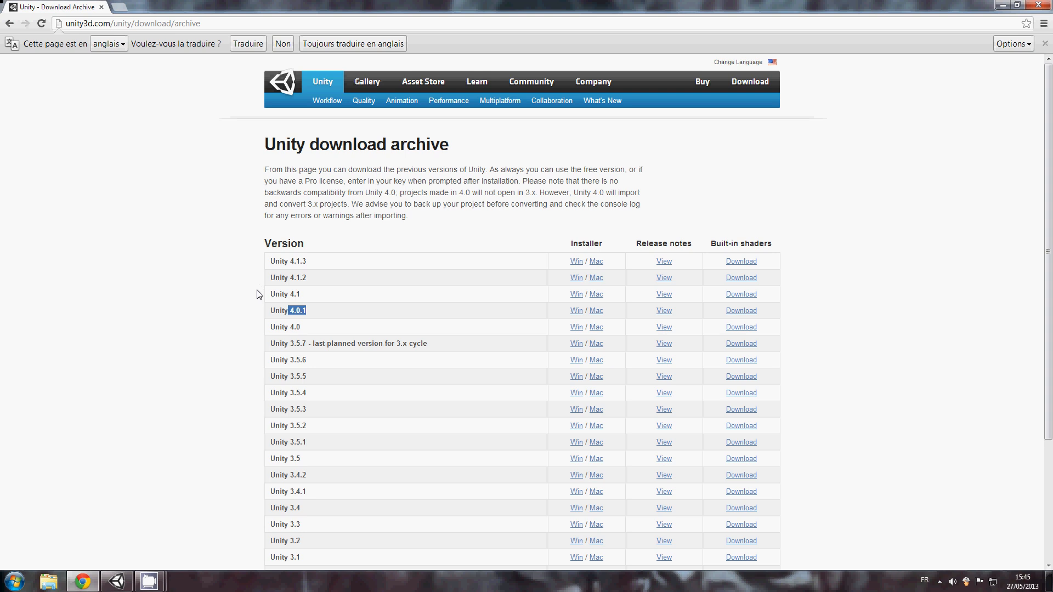
click(412, 187)
click(1044, 4)
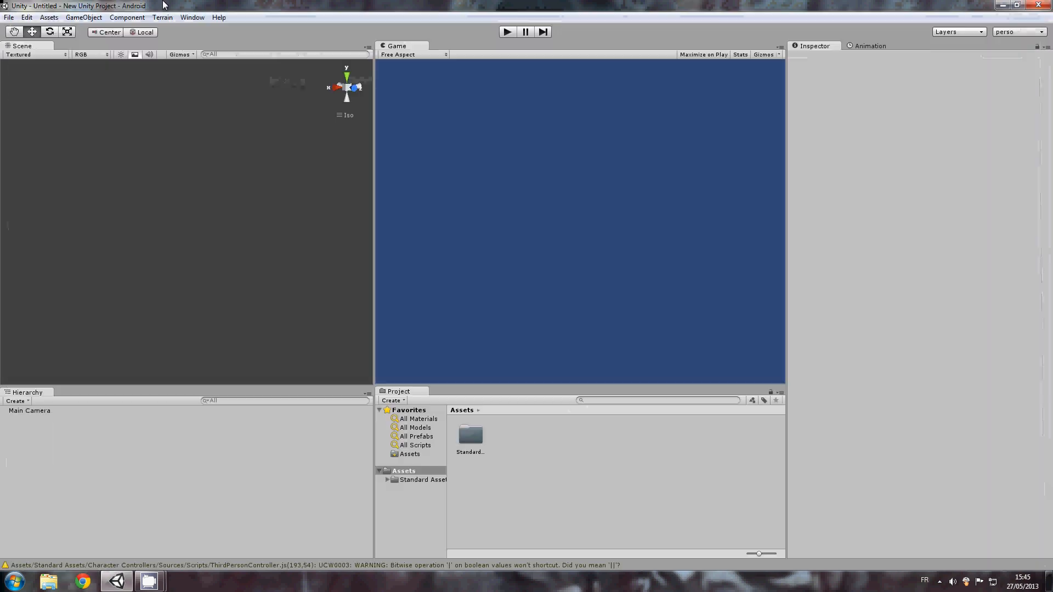
click(8, 18)
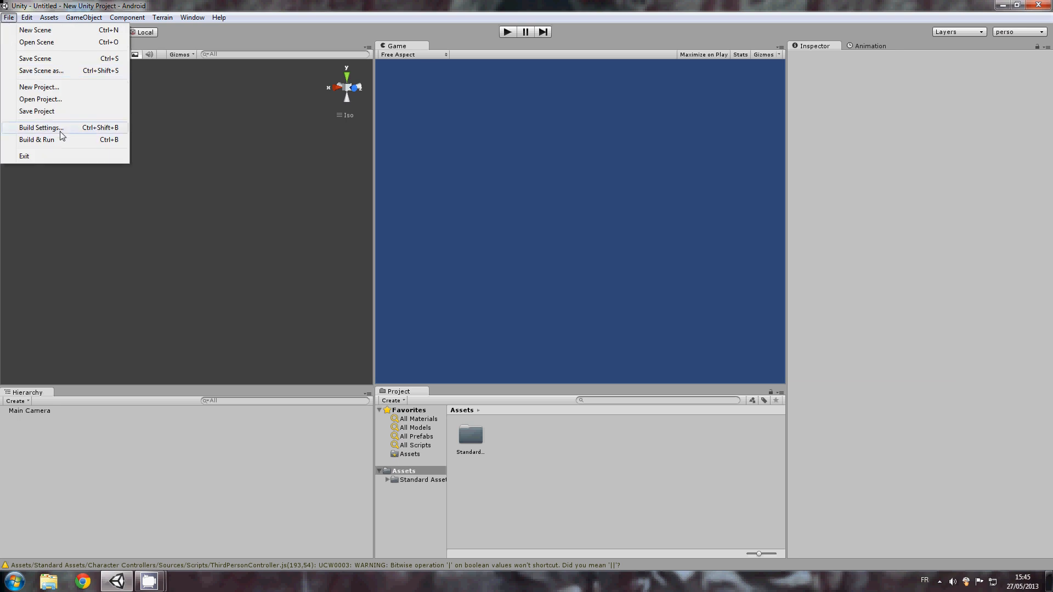
click(55, 71)
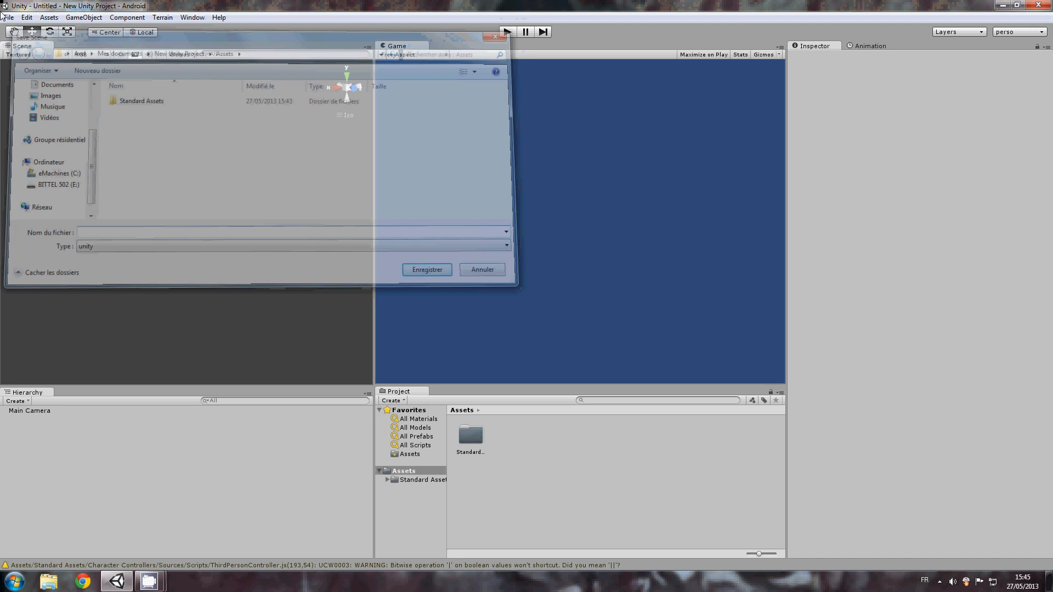
key(Escape)
Start a new project in the Project Wizard, checking the list of recently opened projects along the way
click(8, 18)
click(38, 87)
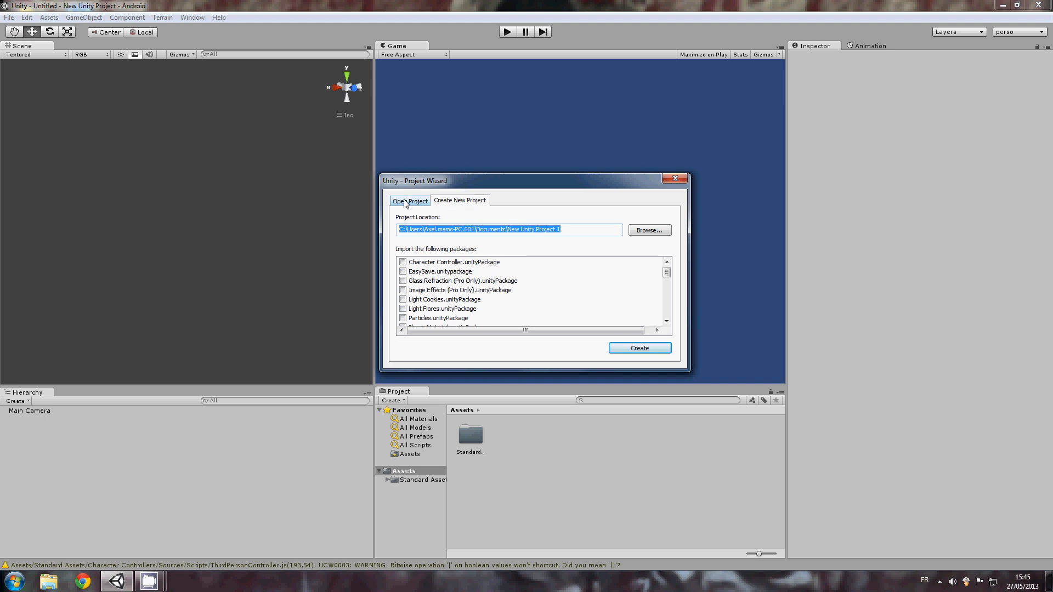
click(406, 202)
click(462, 201)
click(406, 202)
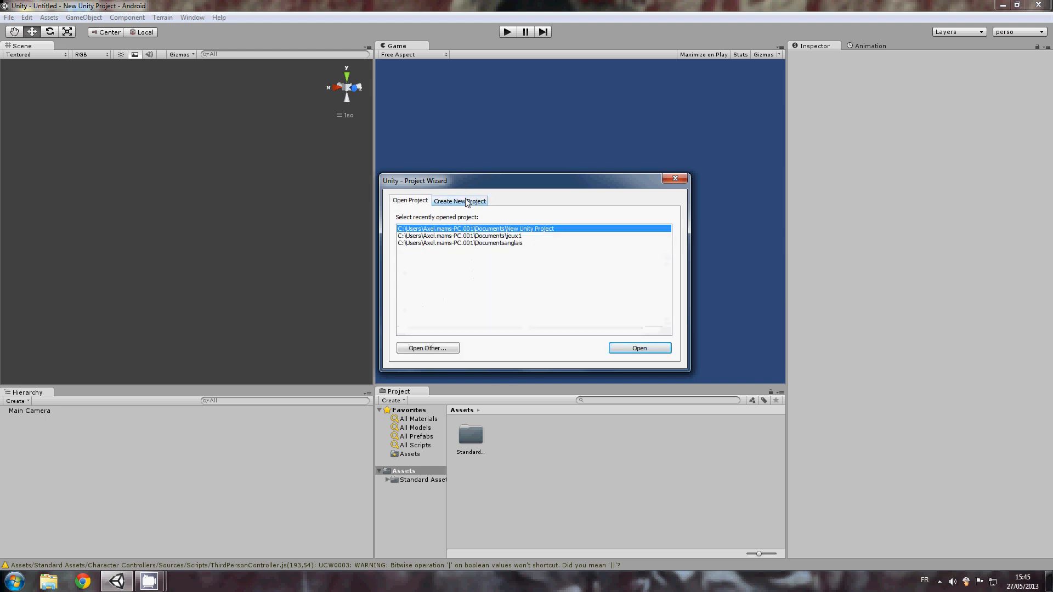
click(466, 202)
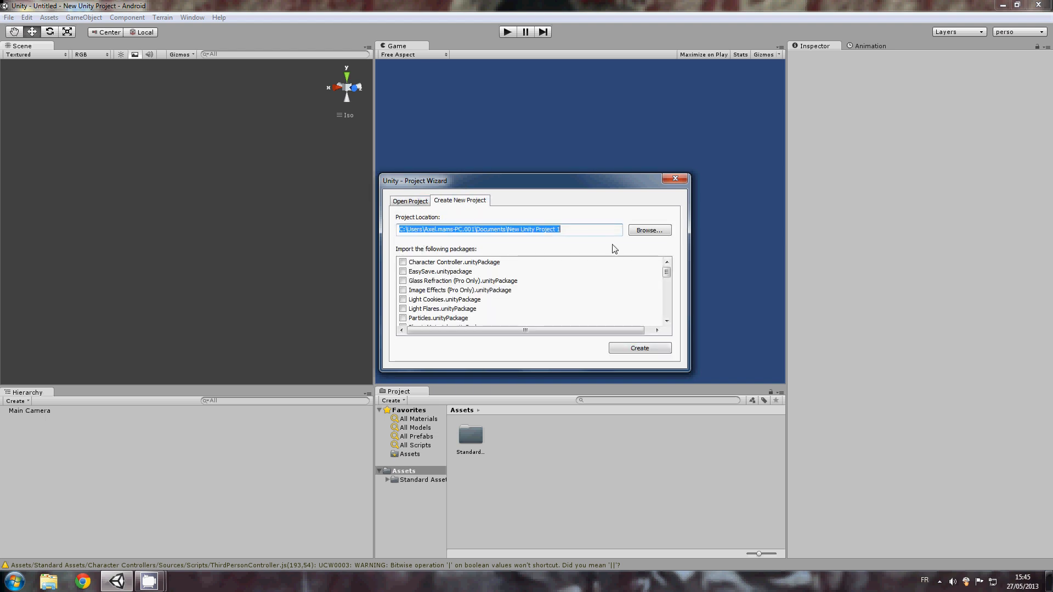
Include the Character Controller package in the new project and look through the other packages available for import
click(402, 263)
scroll(455, 291, down, 1)
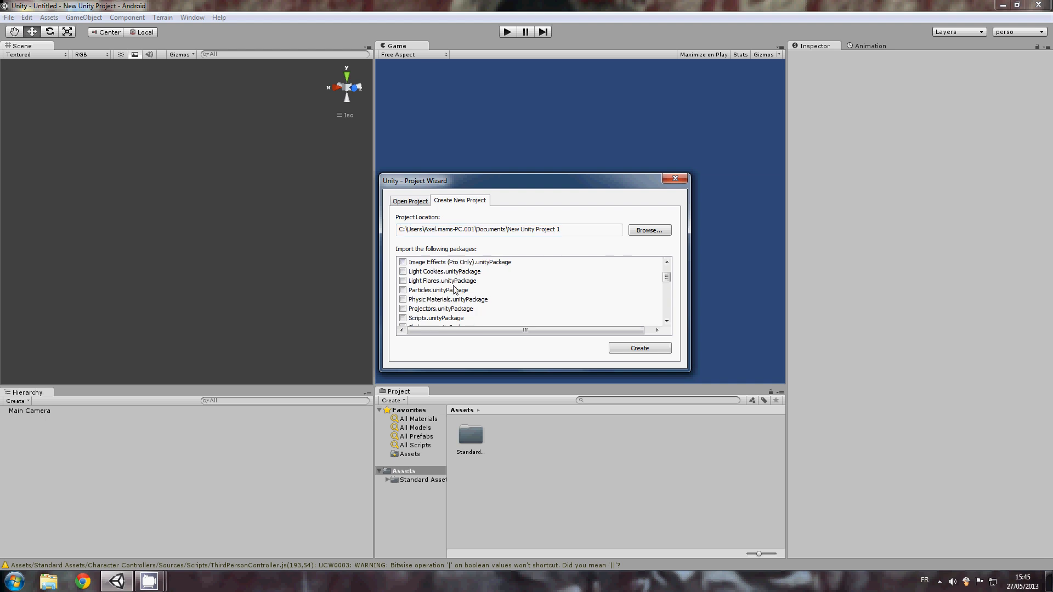
scroll(471, 284, up, 1)
scroll(667, 317, down, 2)
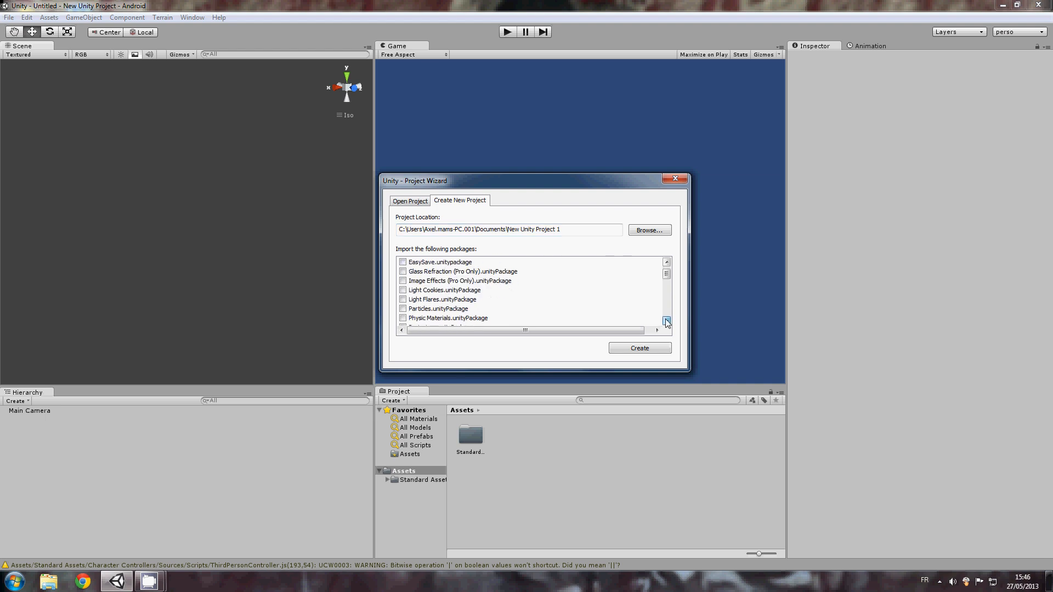
scroll(667, 290, down, 6)
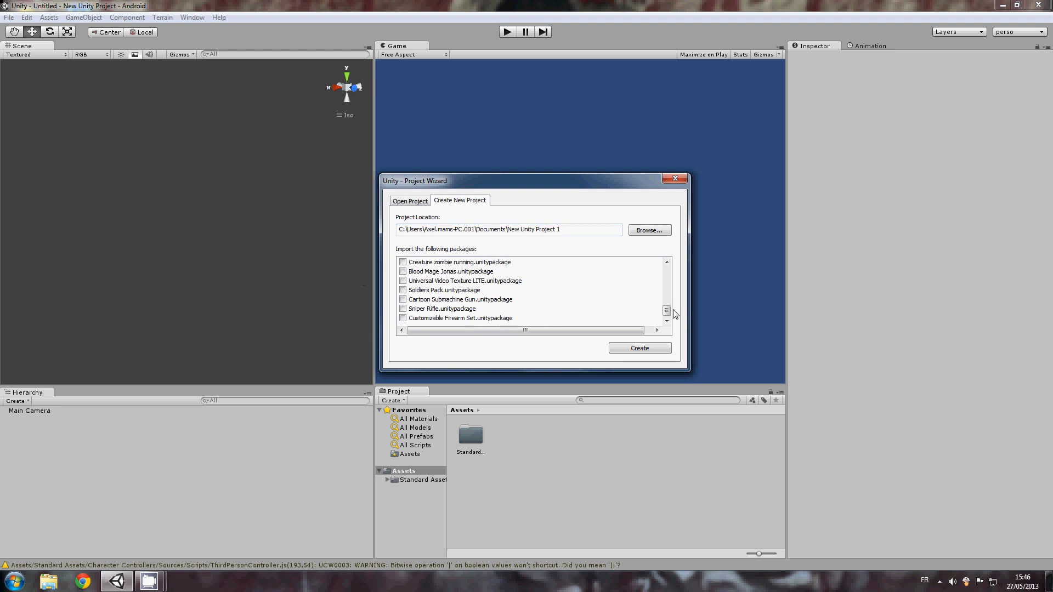
scroll(665, 301, up, 1)
scroll(665, 301, up, 5)
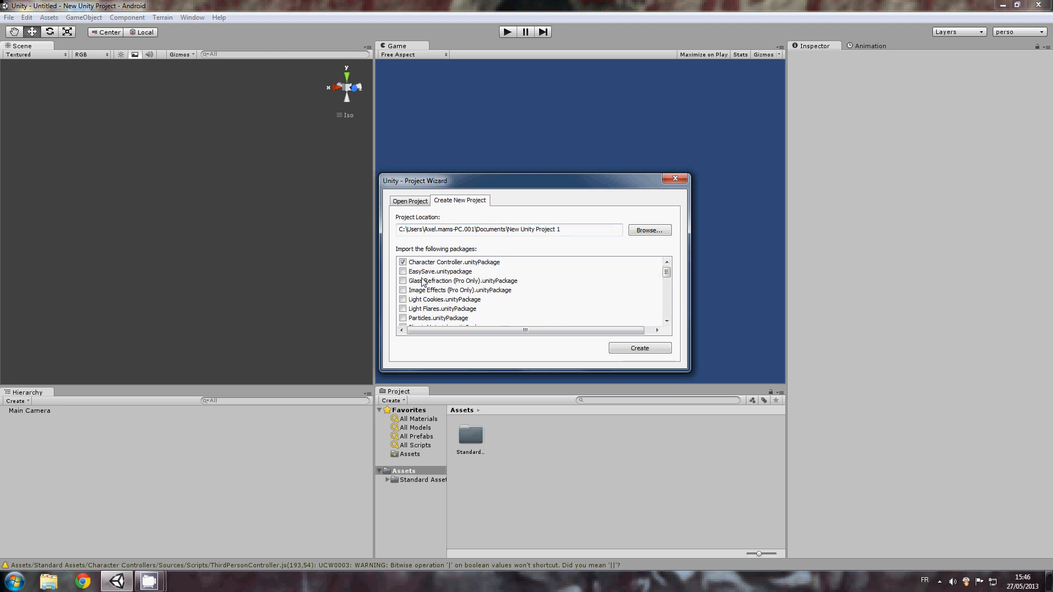
scroll(538, 287, down, 2)
scroll(545, 282, up, 1)
scroll(494, 288, up, 1)
scroll(433, 293, down, 1)
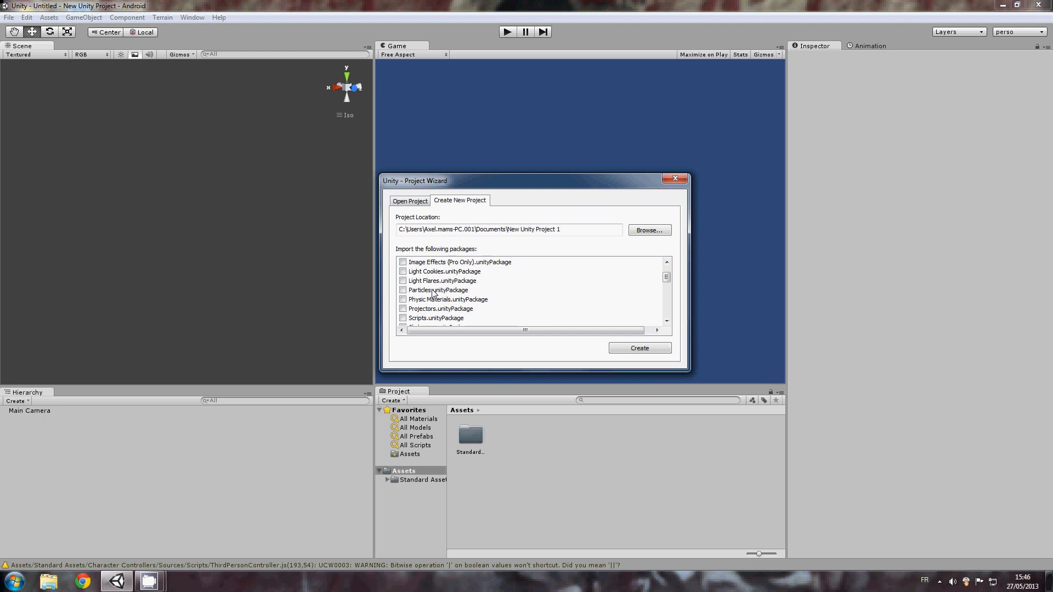
scroll(490, 286, up, 1)
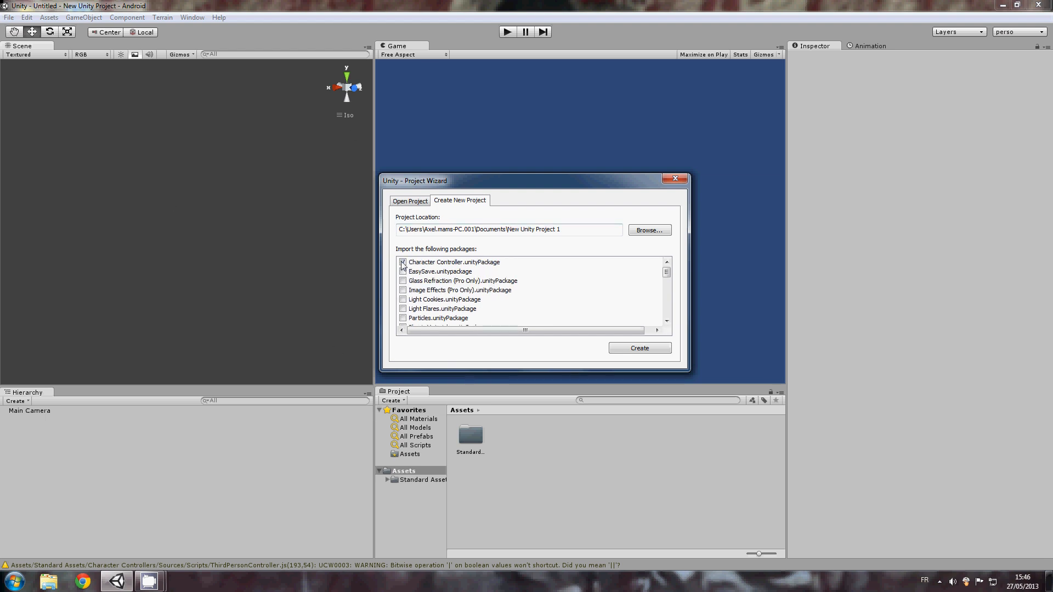
Add the Particles, Skyboxes and Terrain Assets packages and create the project as New Unity Project 1
click(403, 318)
scroll(433, 291, down, 2)
click(403, 299)
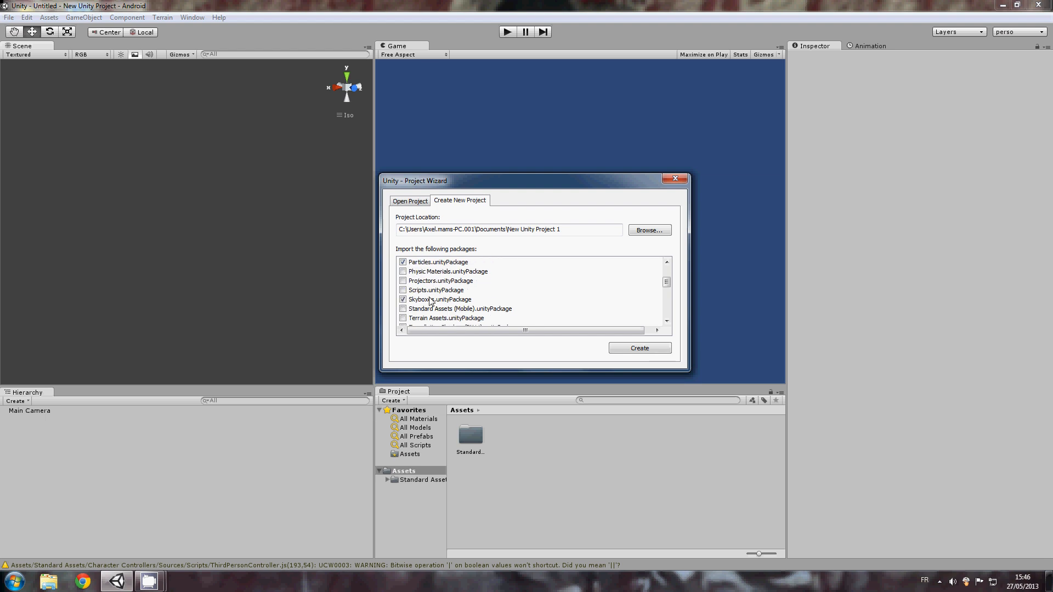
scroll(431, 300, down, 1)
click(403, 290)
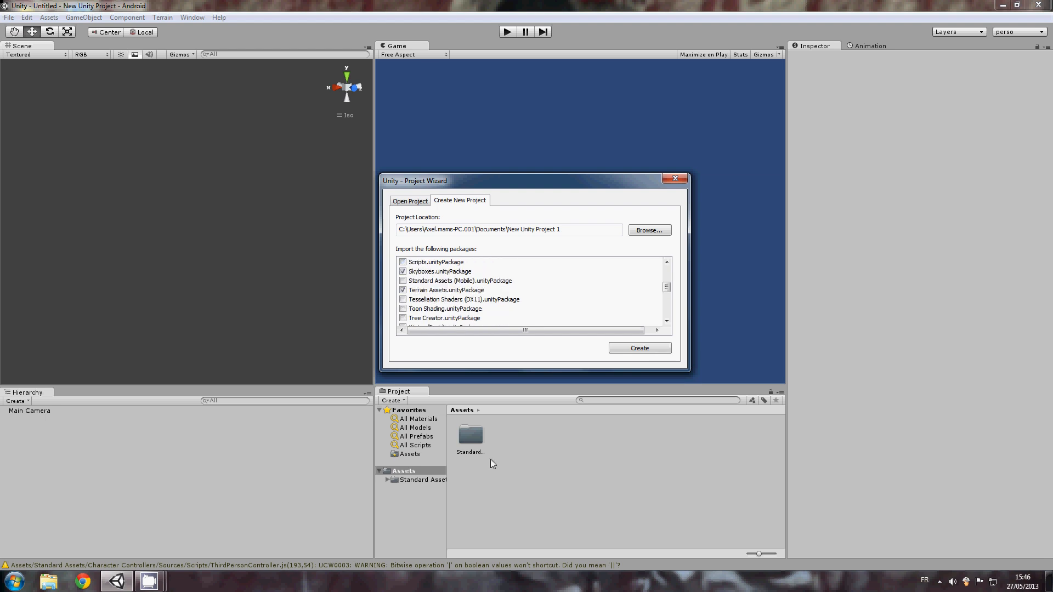
click(631, 350)
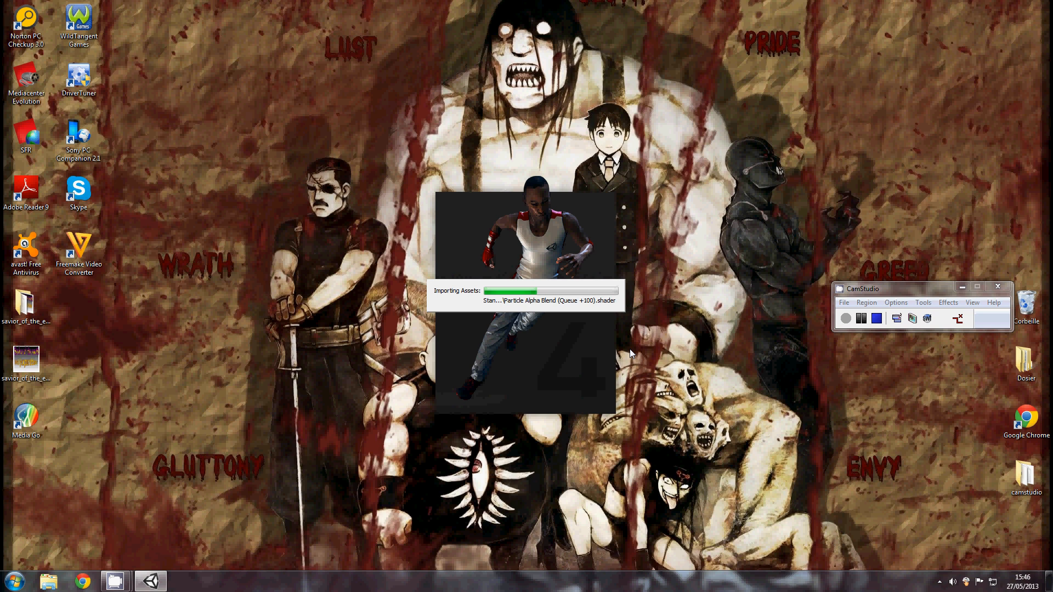
Let the import tool CgBatch.exe continue past the antivirus check and close the Welcome To Unity window
click(962, 286)
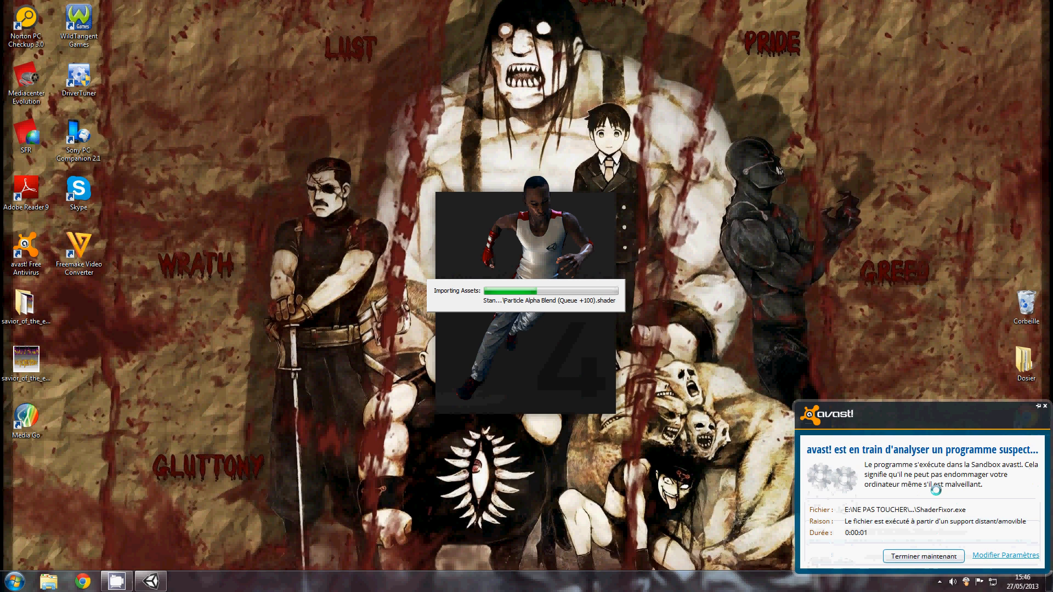
click(939, 551)
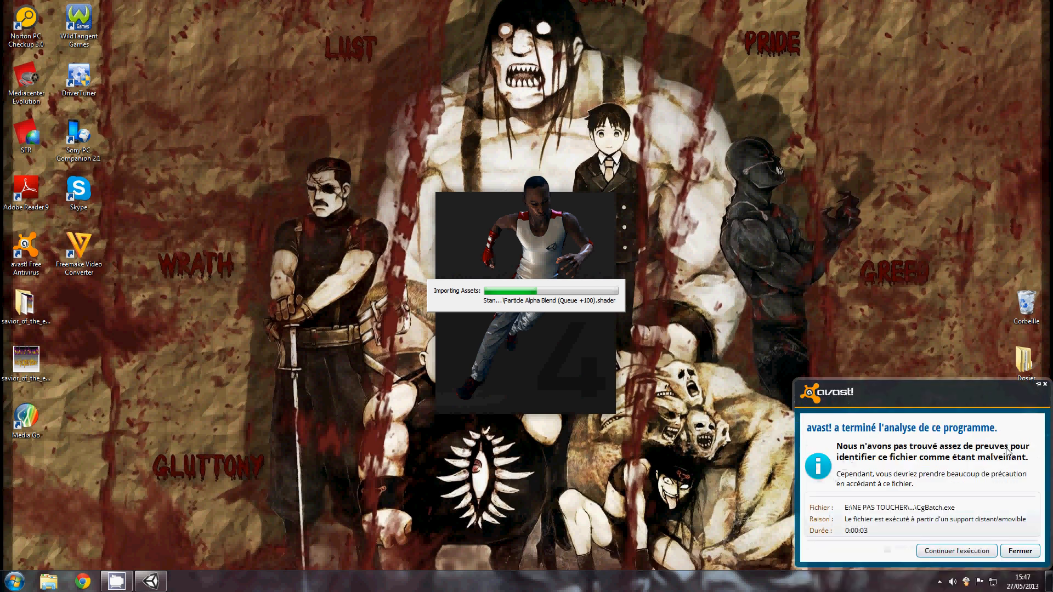
click(971, 551)
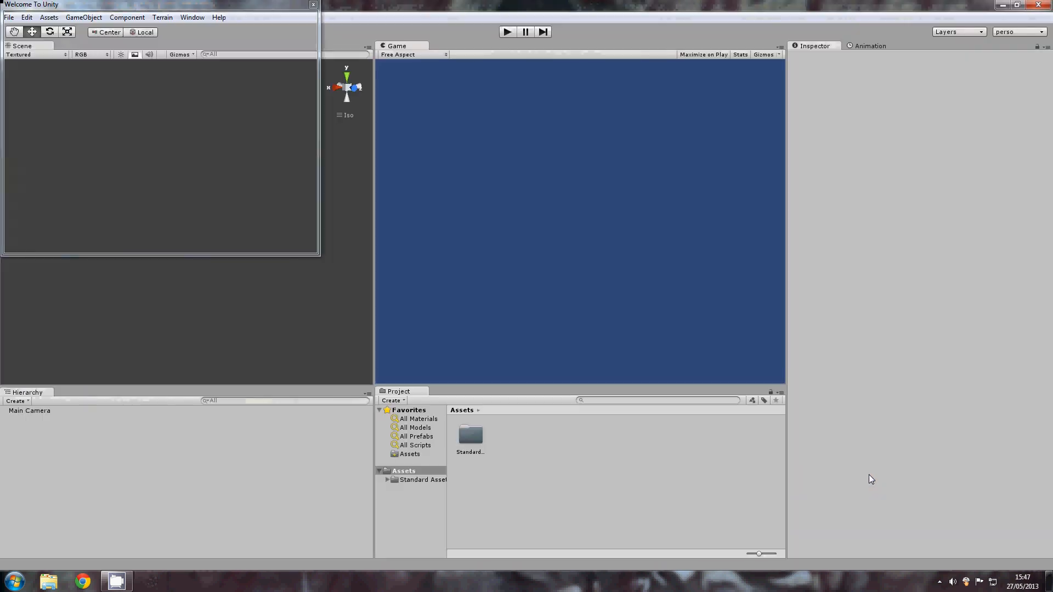
click(313, 4)
Examine the imported Standard Assets folders, including the Terrain Grass textures under Terrain Assets, and collapse the folder tree
click(386, 480)
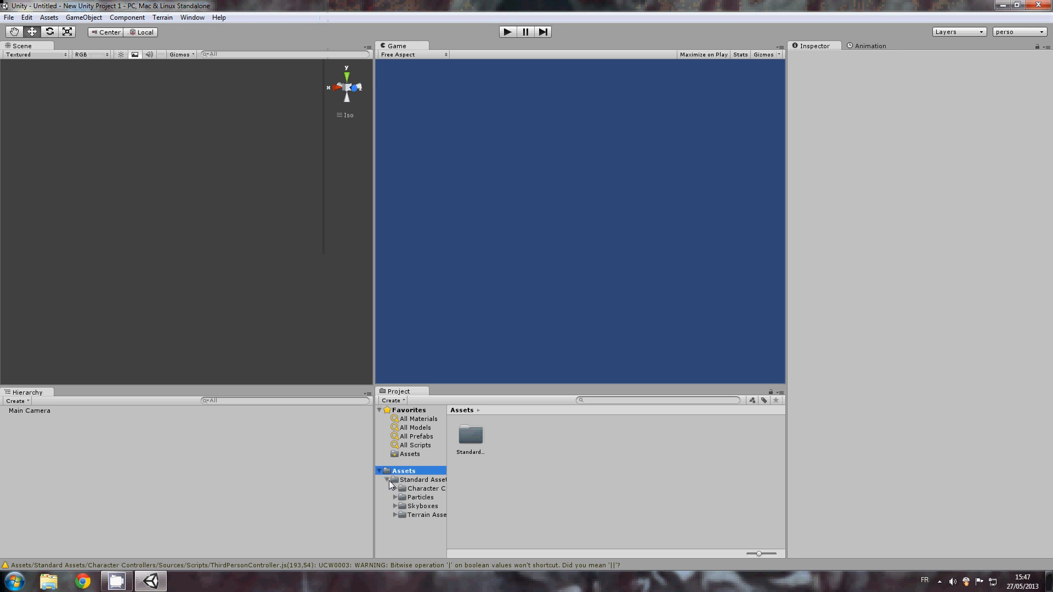
click(422, 515)
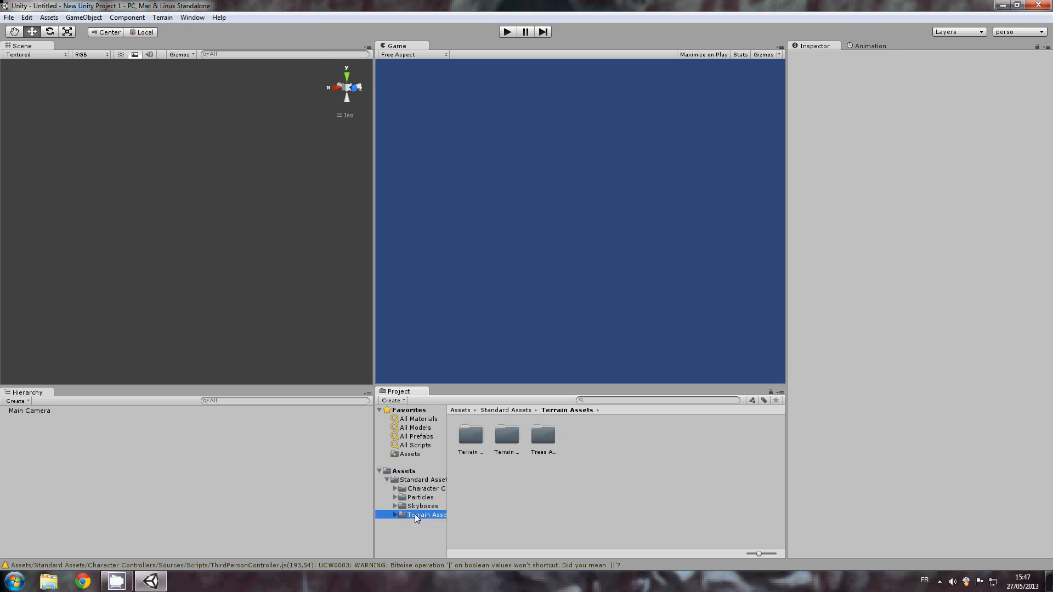
click(395, 516)
click(421, 524)
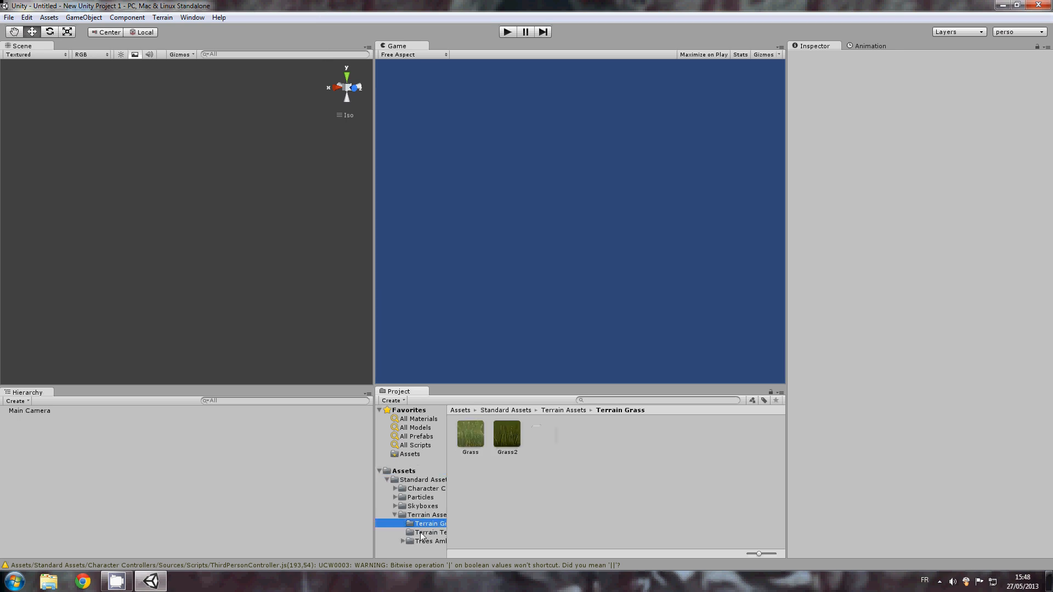
click(387, 480)
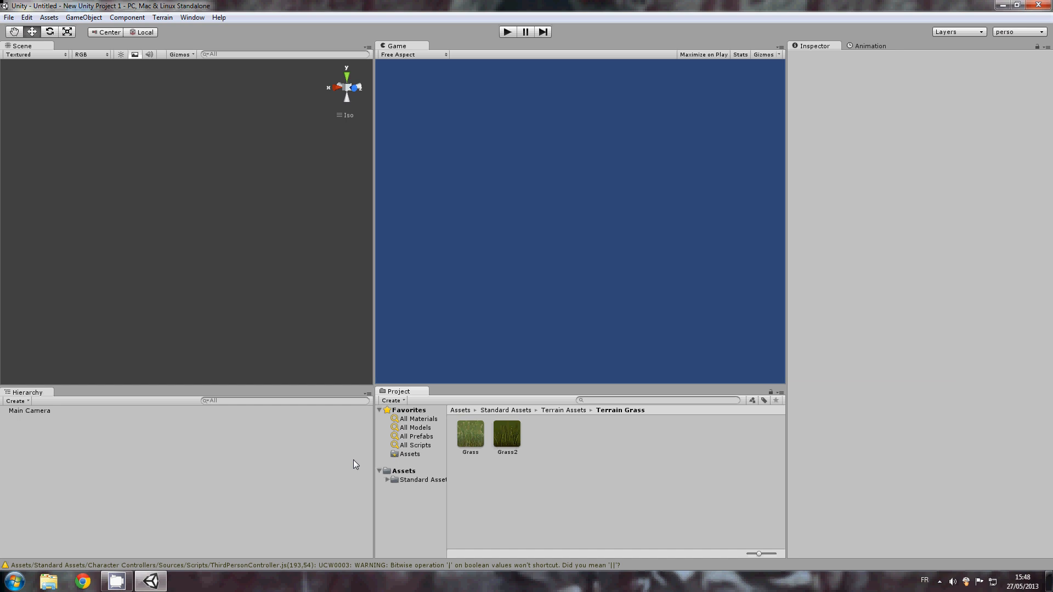
click(380, 472)
click(83, 17)
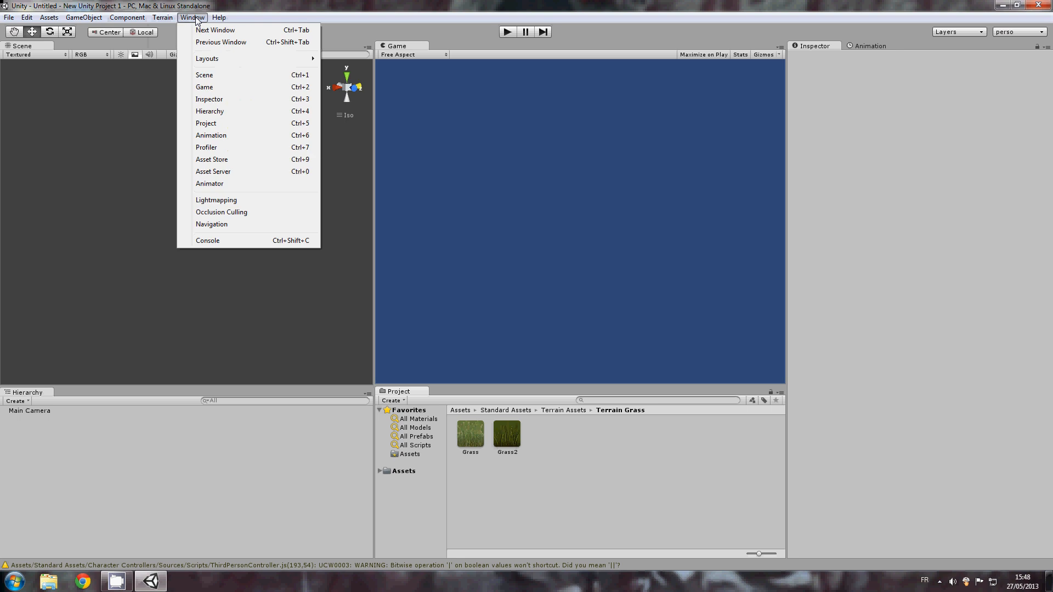
mouse_move(86, 19)
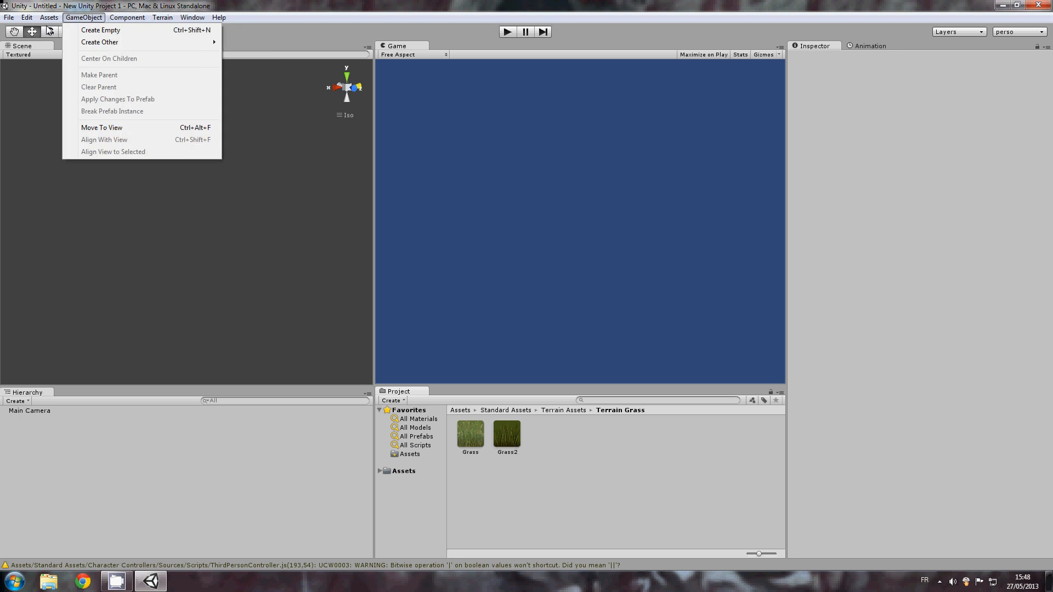
click(165, 263)
click(9, 17)
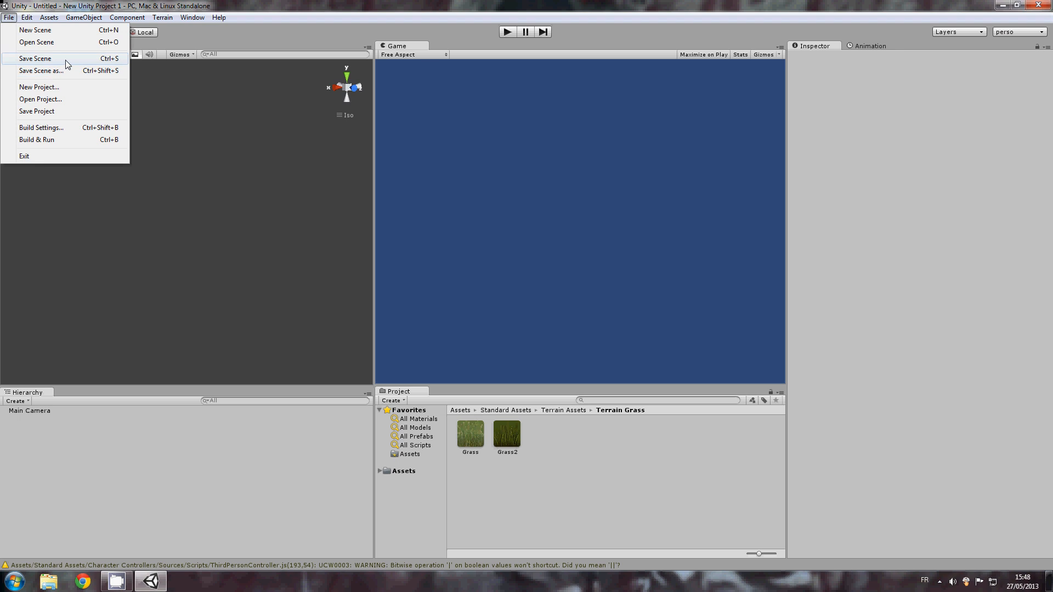
right_drag(178, 204, 288, 289)
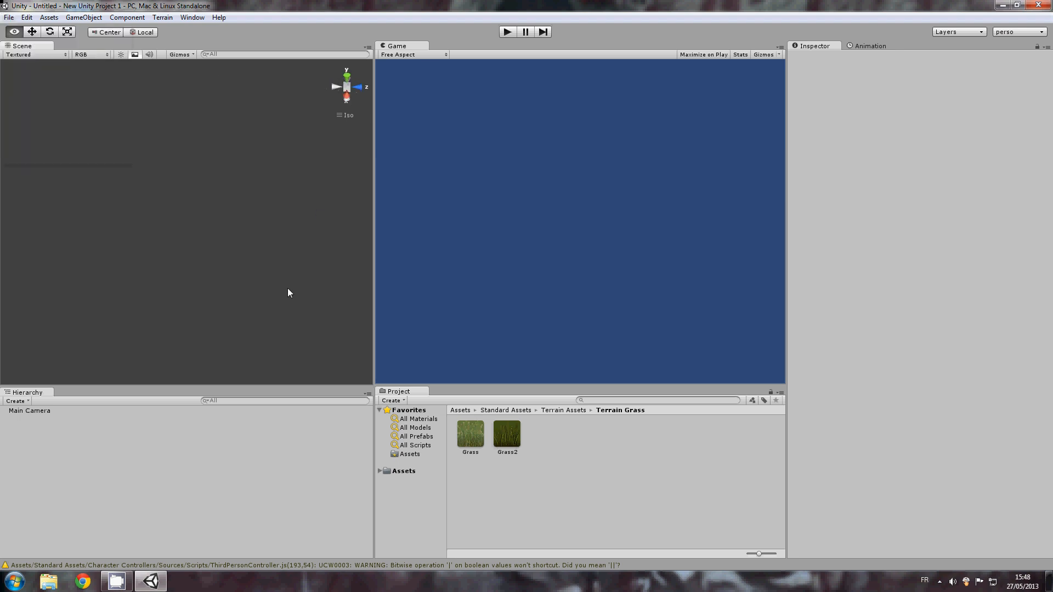
Open the Build Settings, examine the available target platforms, and close the window
click(9, 18)
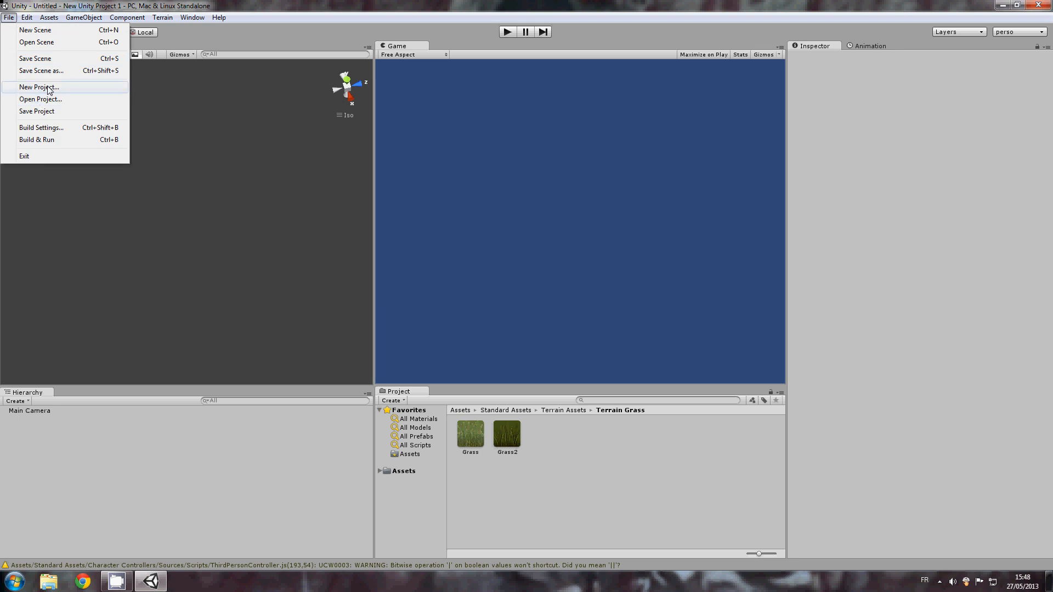
click(57, 132)
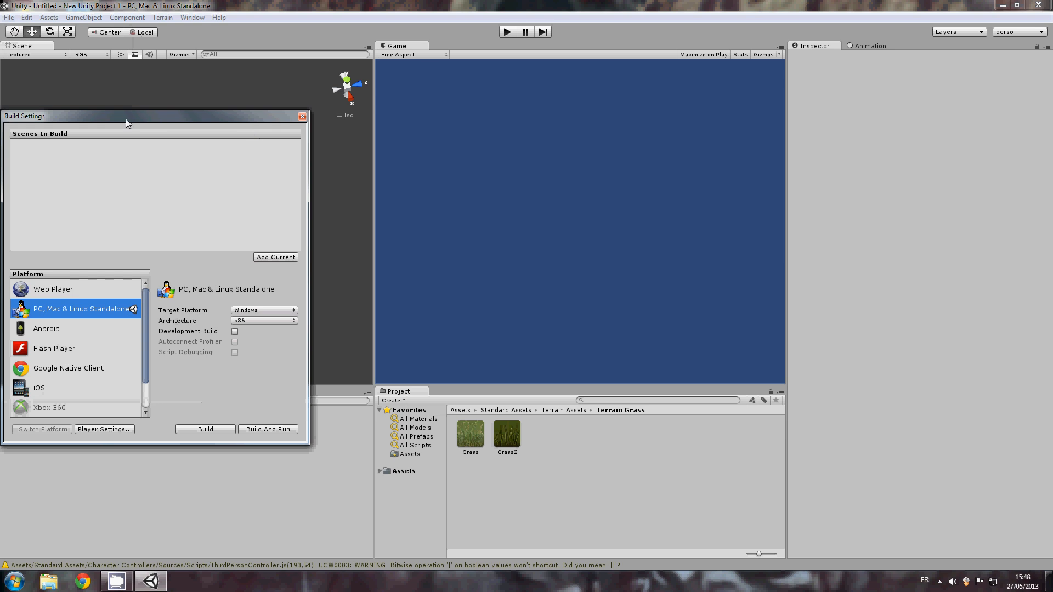
drag(126, 115, 207, 119)
drag(189, 112, 186, 114)
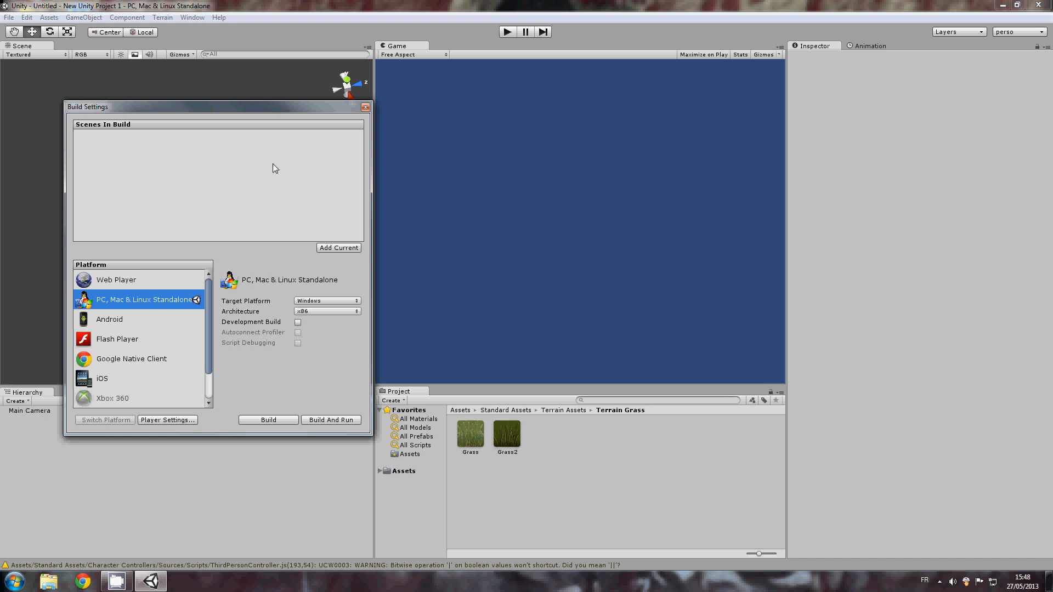
click(365, 108)
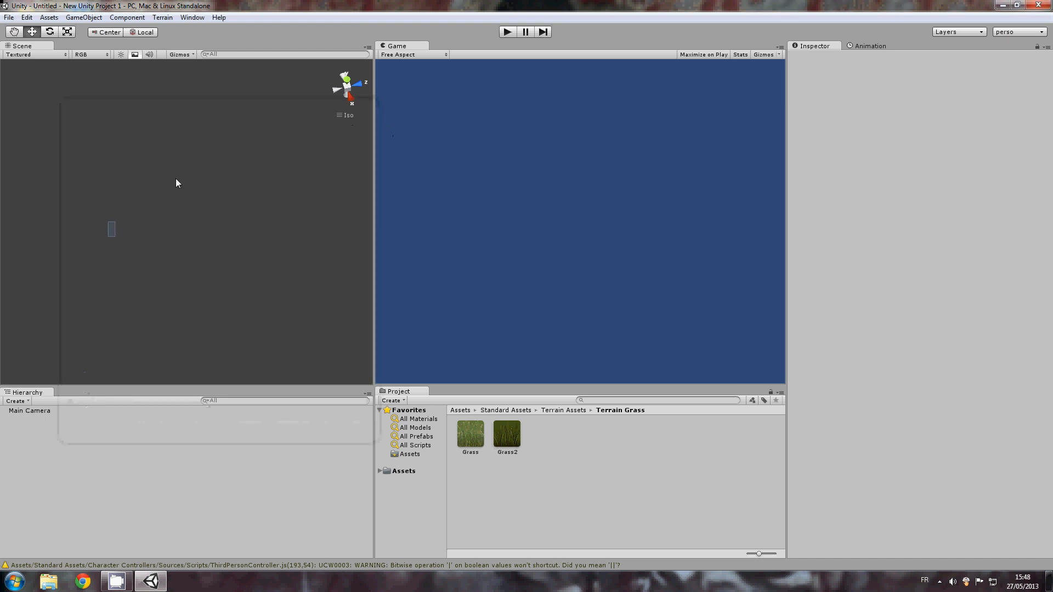
Create a cube and make it a child of the Main Camera in the hierarchy
click(85, 17)
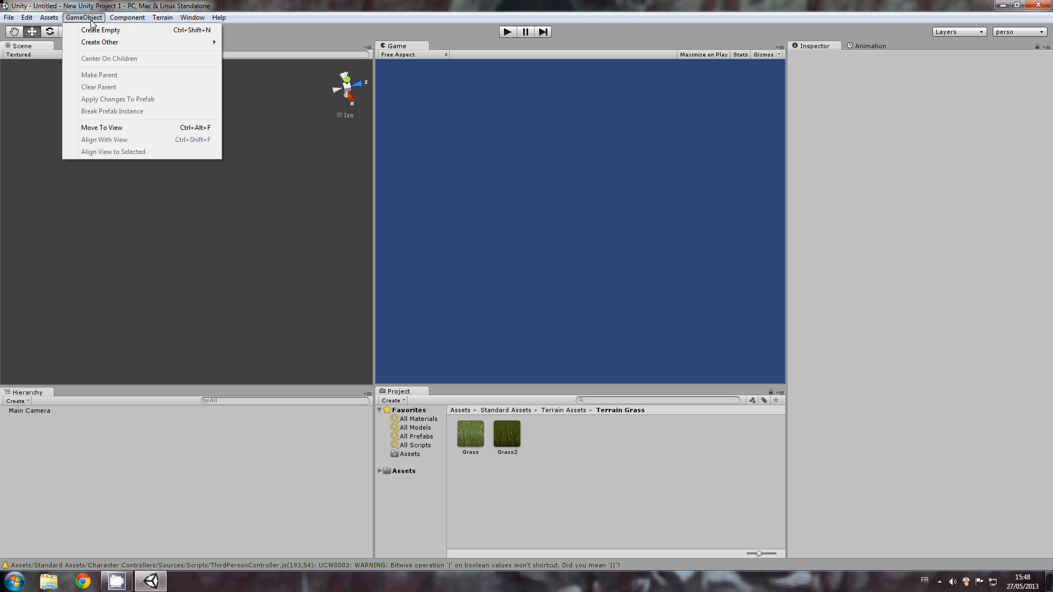
mouse_move(163, 44)
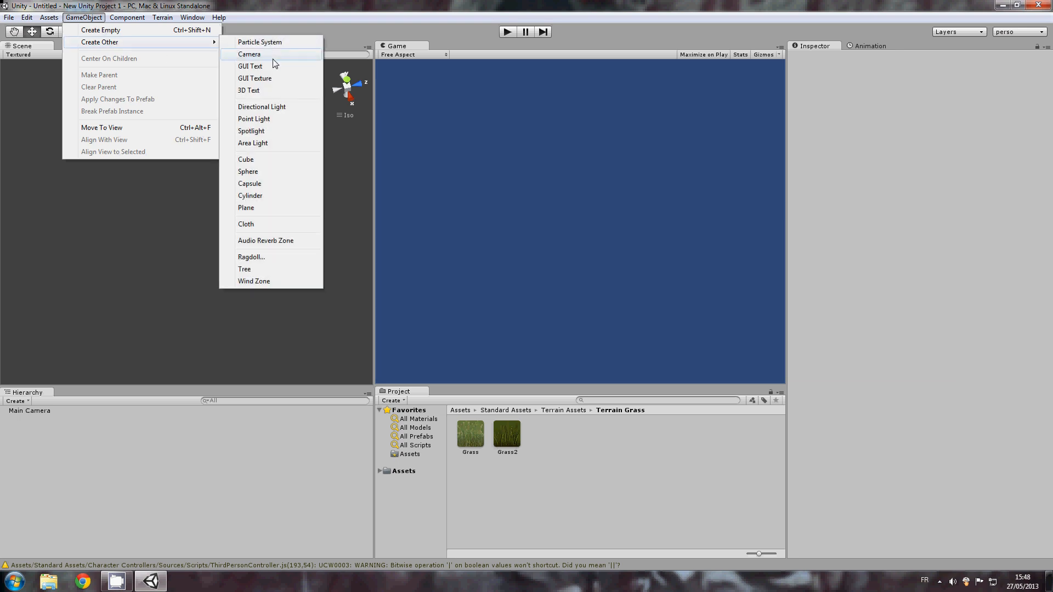
click(274, 162)
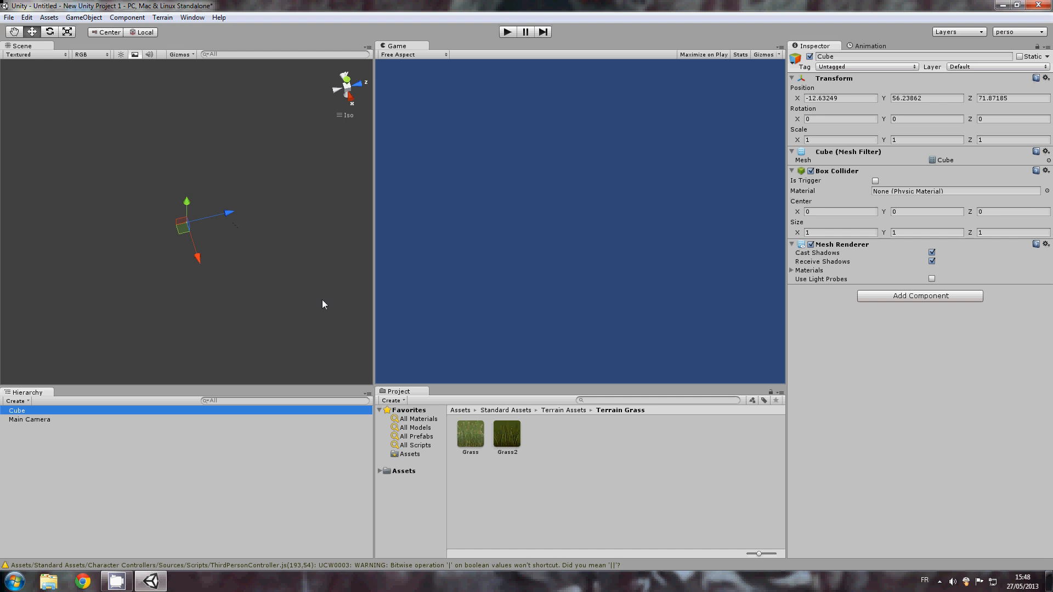
drag(58, 412, 55, 423)
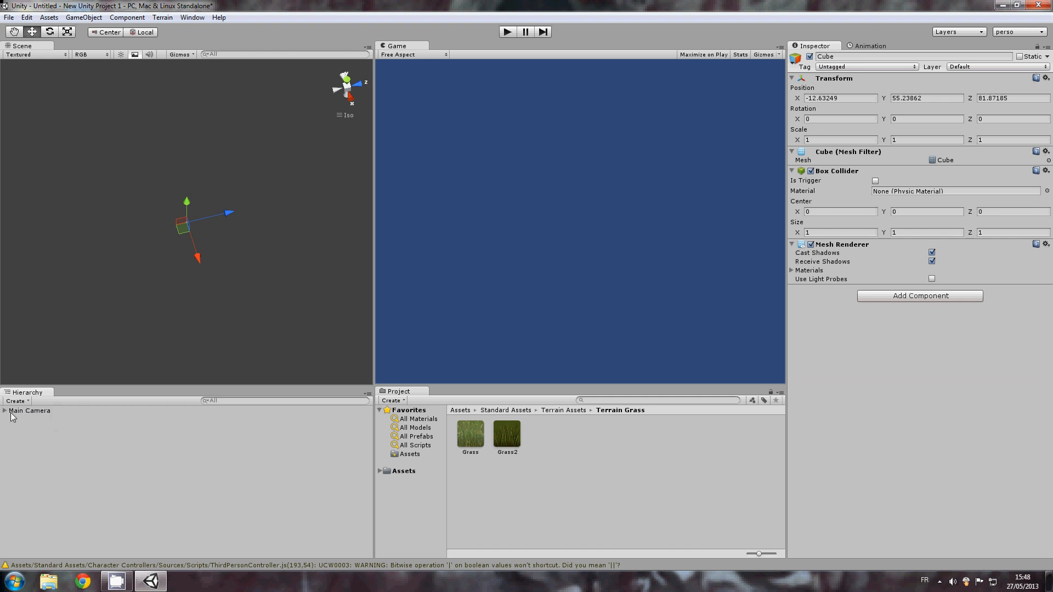
Set the nested cube's position to X 0, Y 0 and Z 0
drag(851, 100, 716, 101)
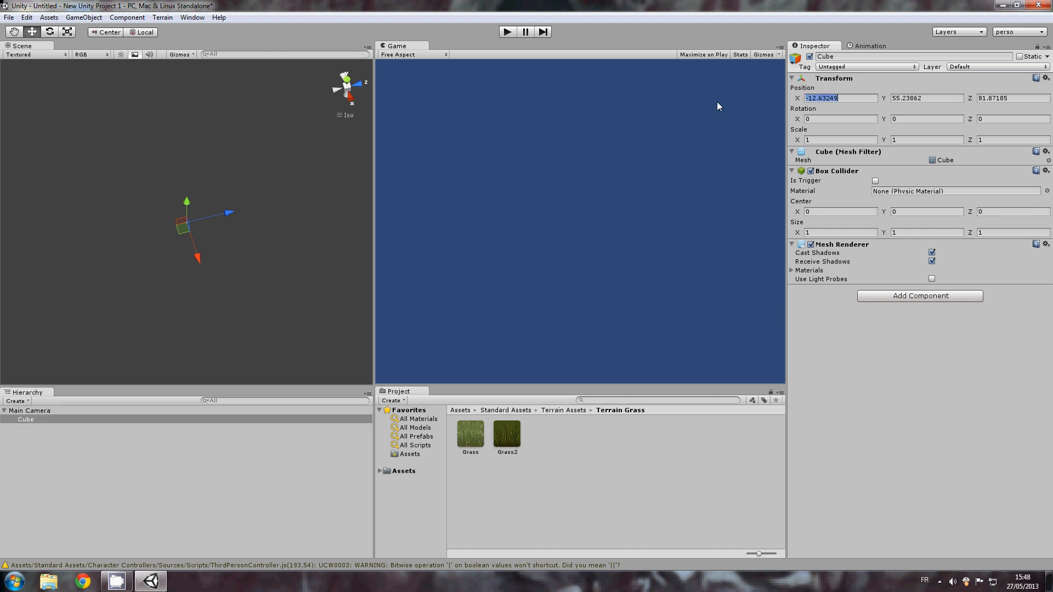
text(0)
key(ctrl+a)
text(0)
key(Tab)
text(0)
key(Tab)
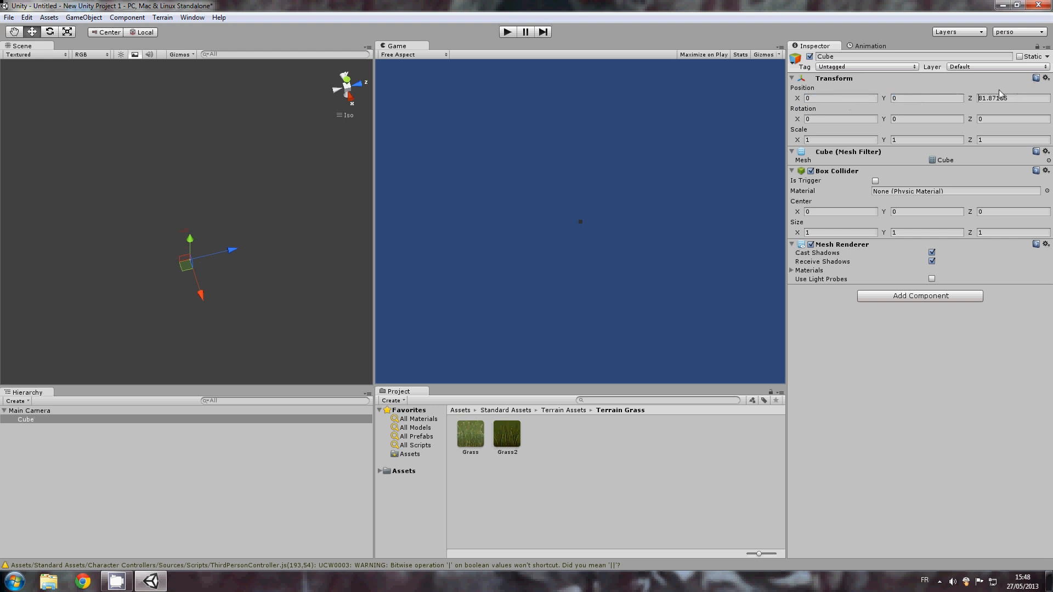
drag(993, 97, 939, 98)
drag(1007, 98, 944, 98)
text(0)
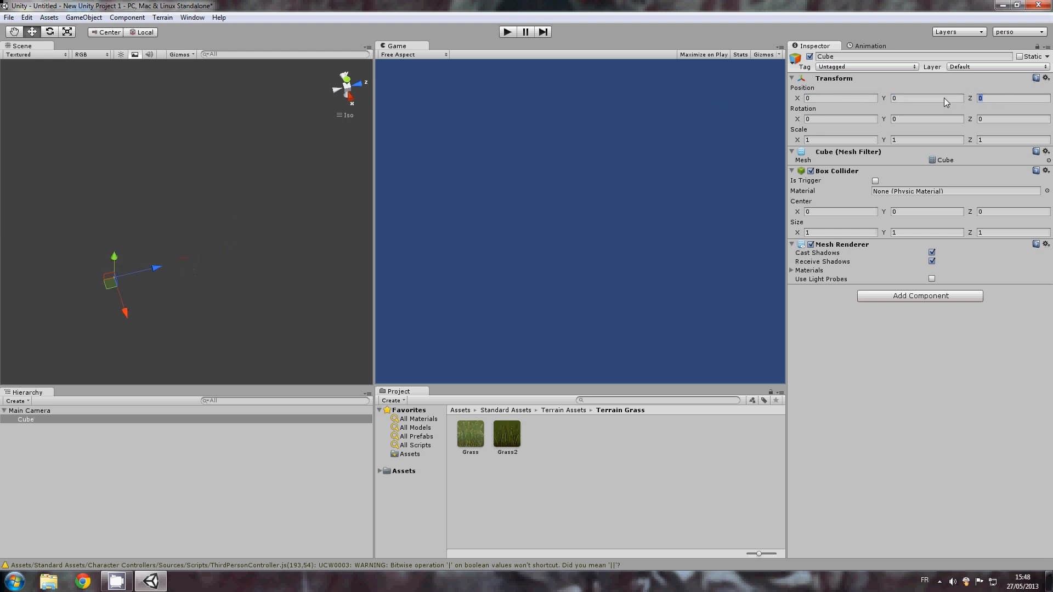
Detach the cube from the Main Camera and move it to about X -1.7 and Z 7.1
drag(18, 423, 33, 442)
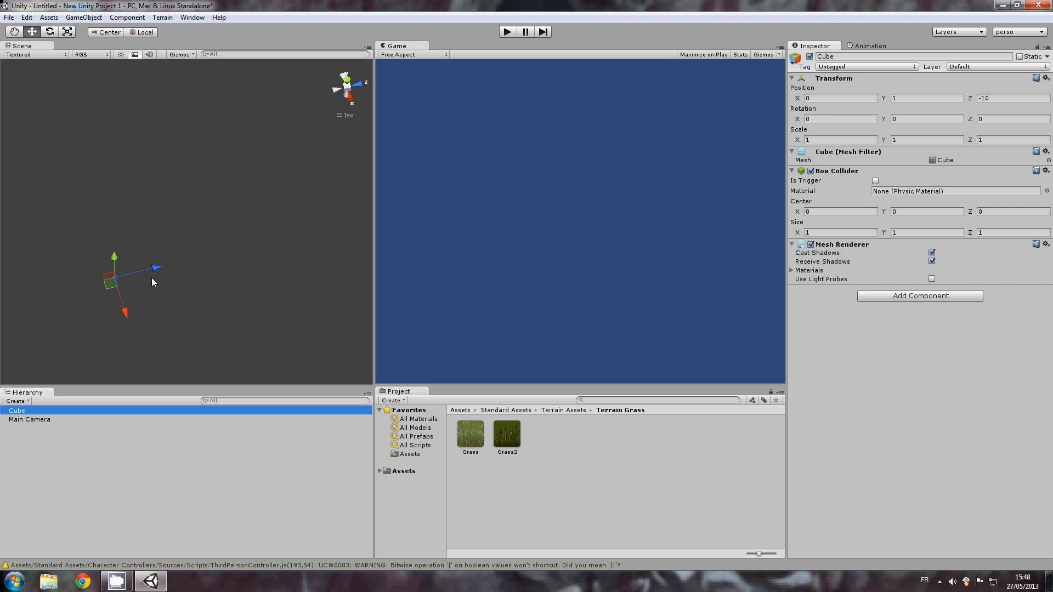
drag(152, 278, 131, 254)
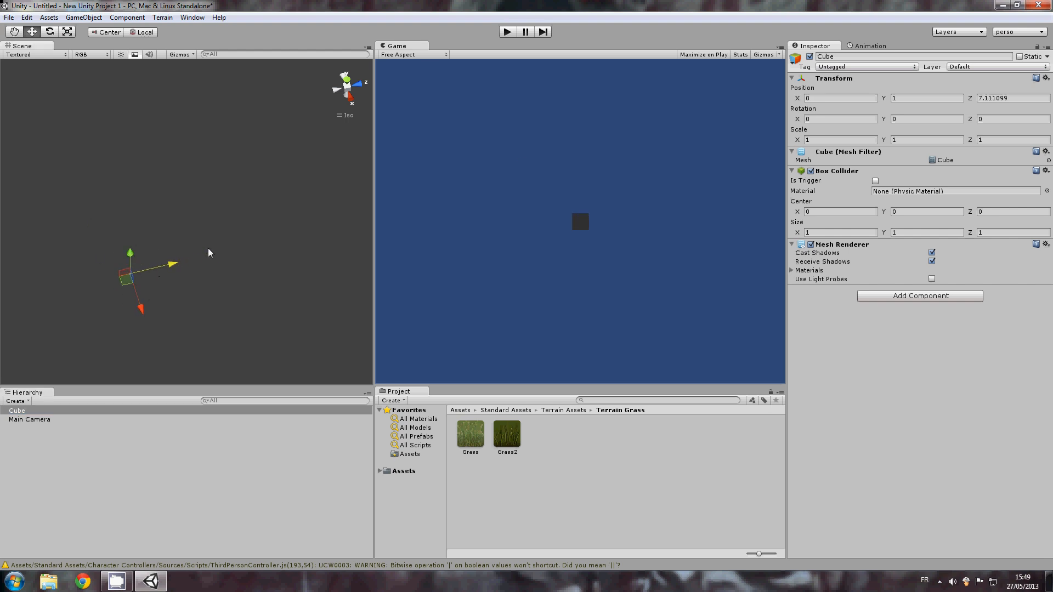
mouse_move(137, 298)
mouse_down()
mouse_move(142, 313)
mouse_move(123, 294)
mouse_up()
Examine the cube's position values, nesting it under the Main Camera for comparison and returning it to the root level
click(831, 98)
key(Tab)
key(Tab)
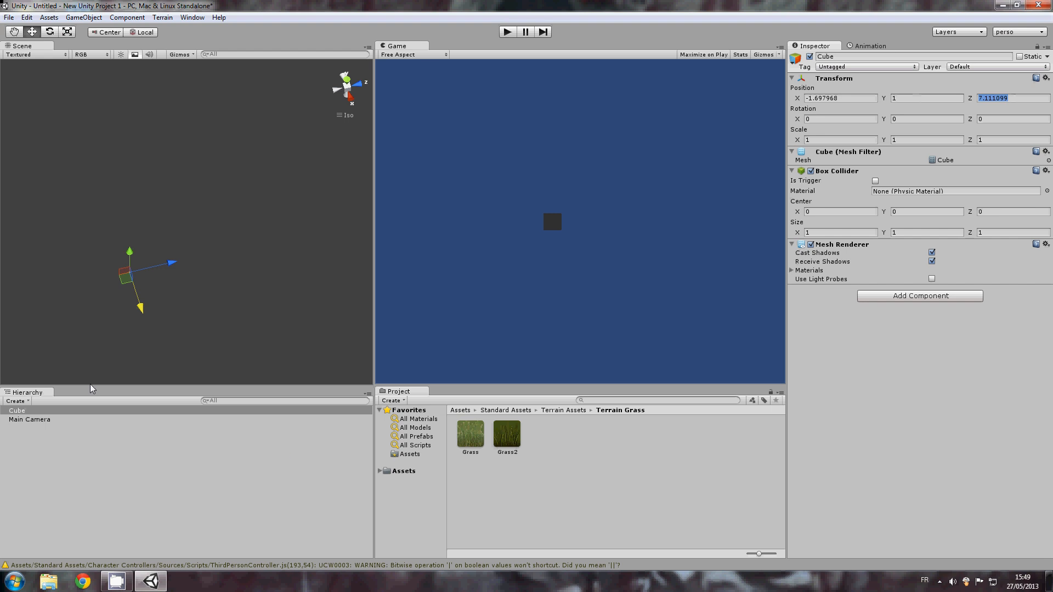
drag(85, 412, 82, 420)
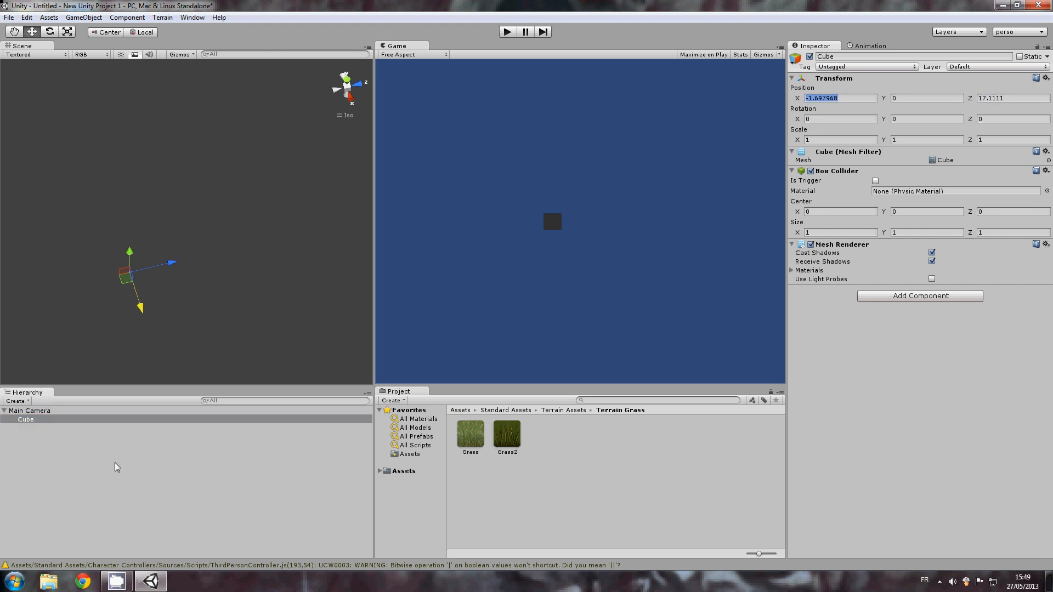
drag(103, 422, 110, 442)
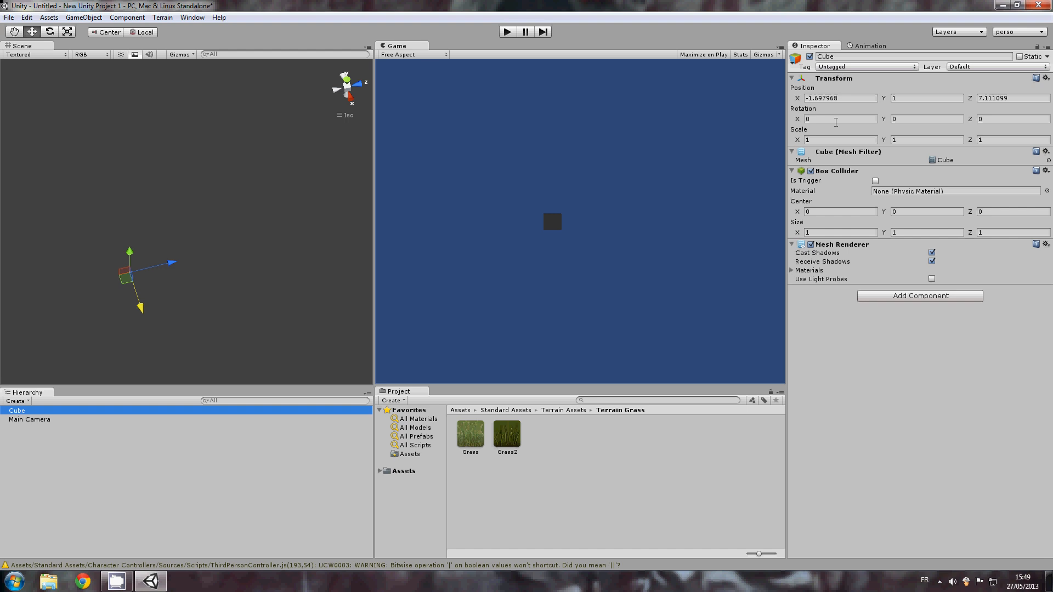
Rotate the cube about 6.2 degrees around Z and scale it uniformly to about 1.31
click(818, 119)
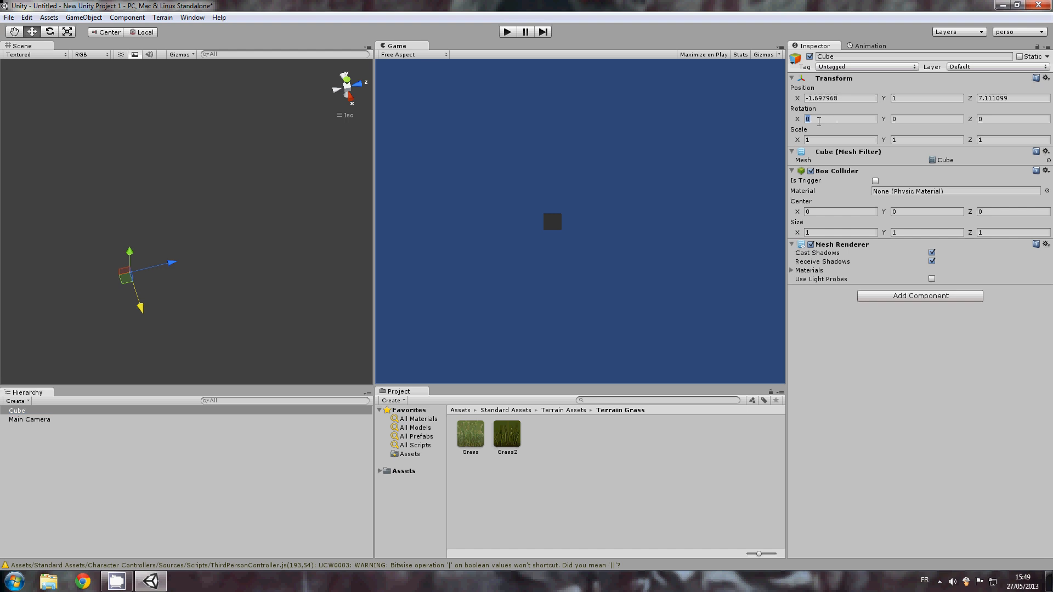
click(49, 32)
mouse_move(133, 265)
mouse_down()
mouse_move(139, 318)
mouse_move(115, 236)
mouse_move(118, 258)
mouse_up()
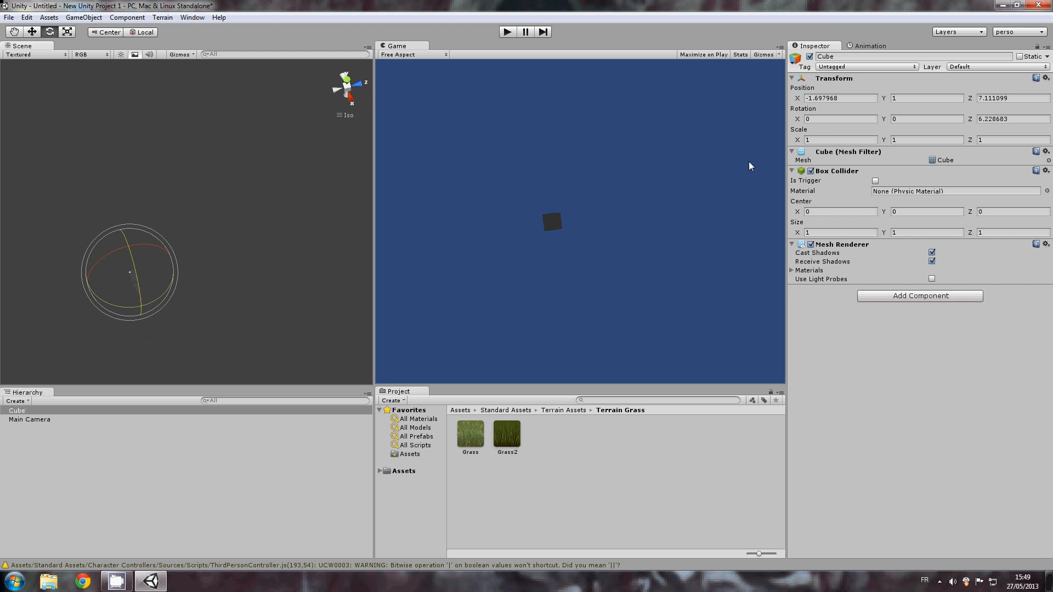
click(67, 32)
drag(131, 276, 2, 58)
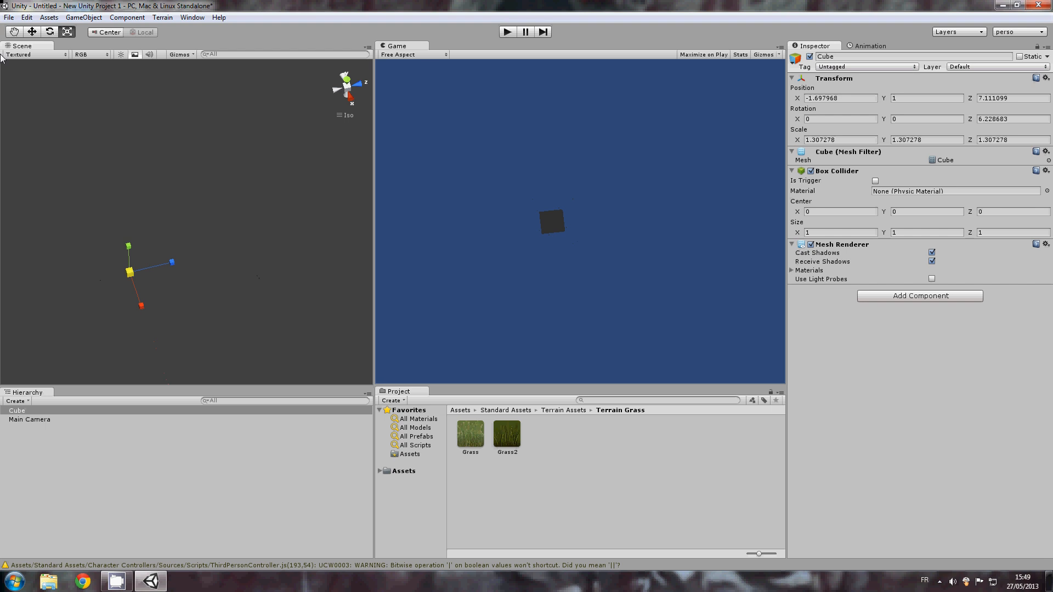
Pan and orbit the Scene view to look at the cube from different angles
click(14, 33)
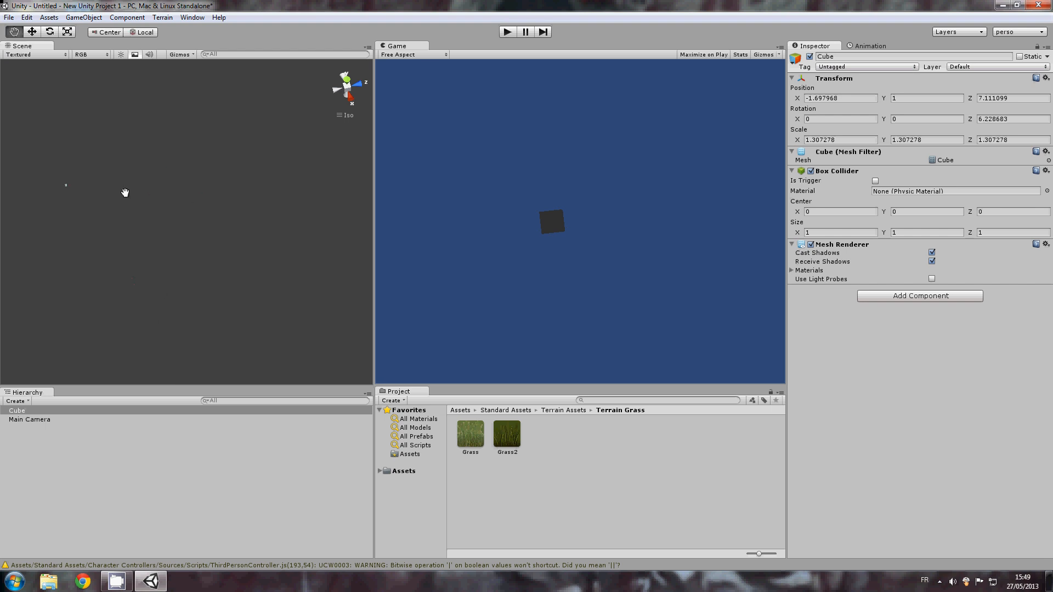
drag(165, 283, 207, 234)
click(31, 32)
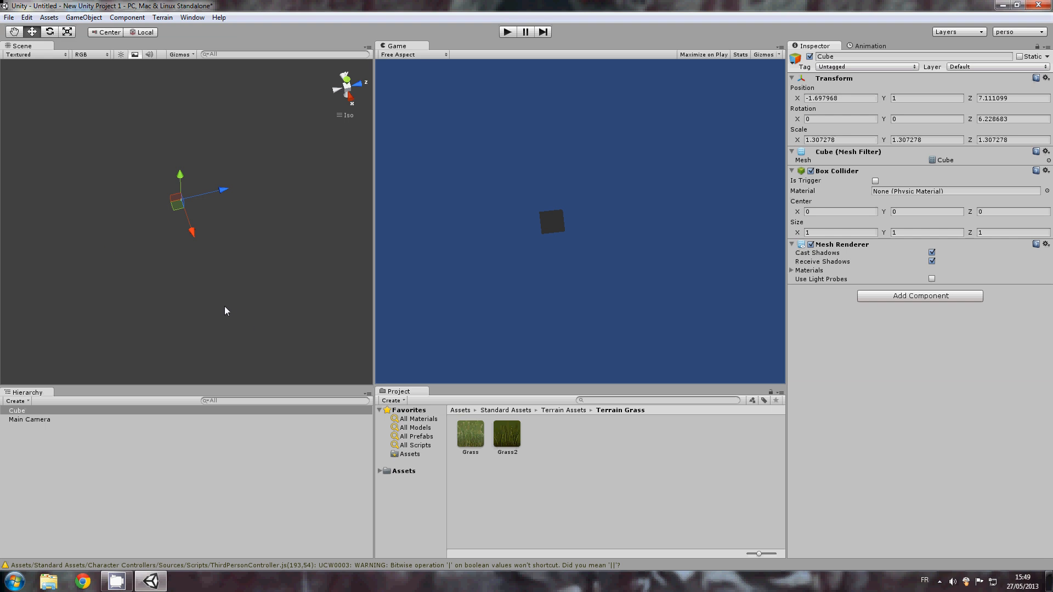
middle_drag(226, 308, 236, 237)
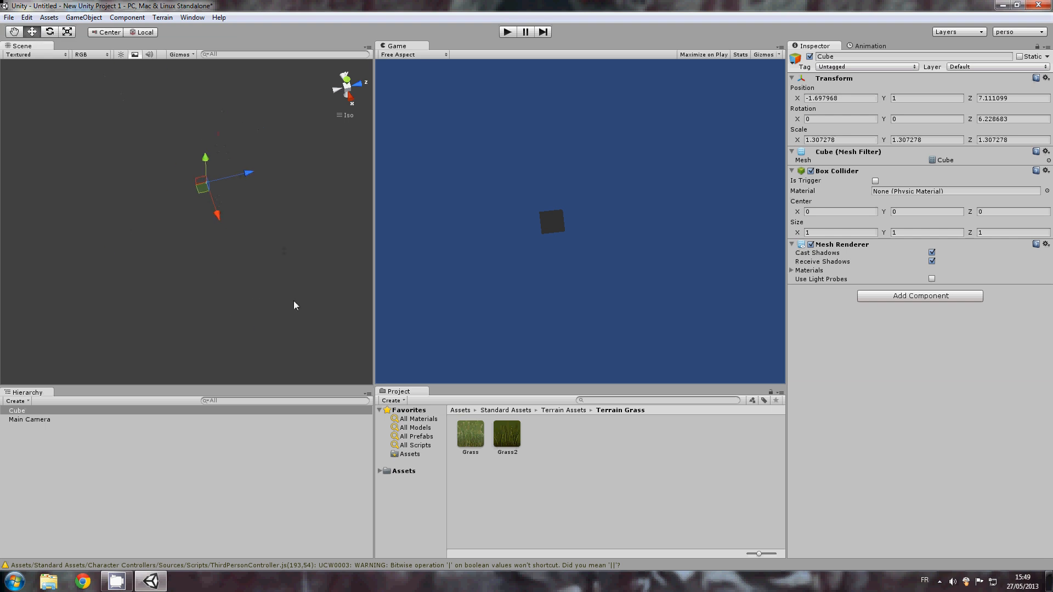
right_drag(280, 278, 225, 271)
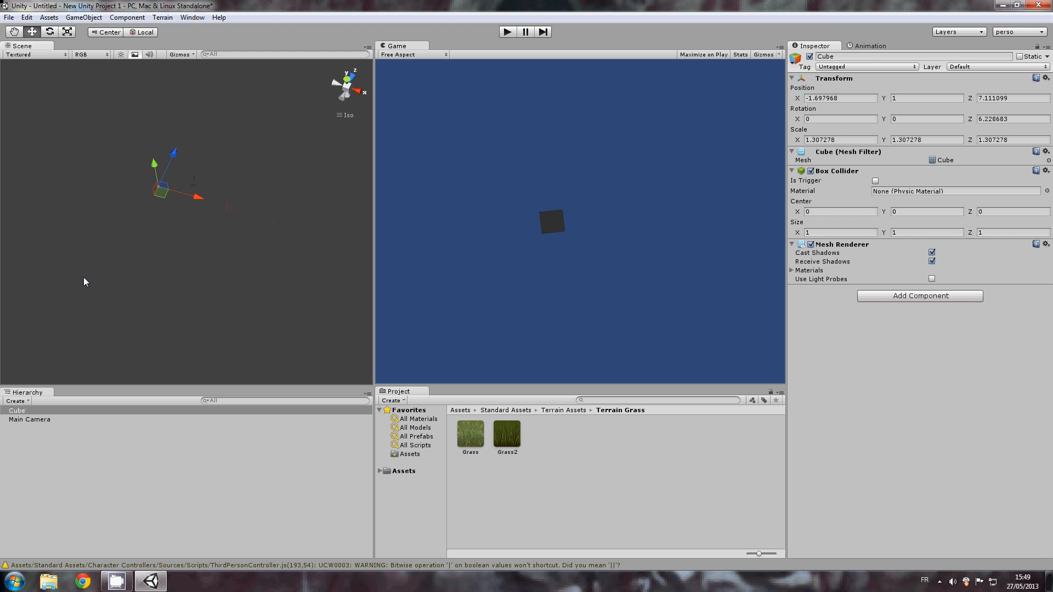
right_drag(84, 282, 194, 249)
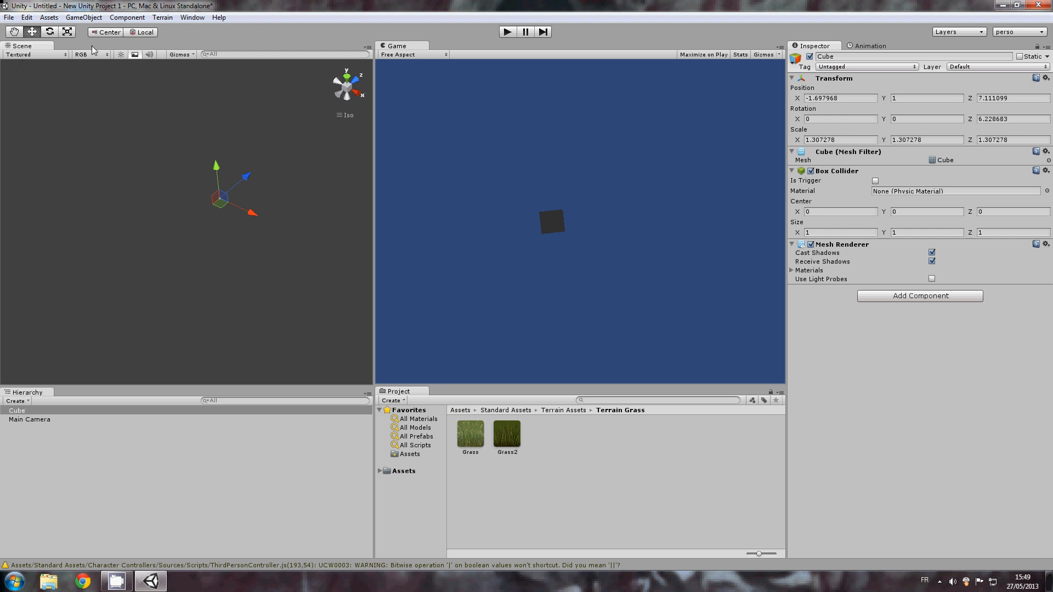
Scale the cube uniformly to about 1.71, try the Rotate and Move tools, and deselect the cube
key(r)
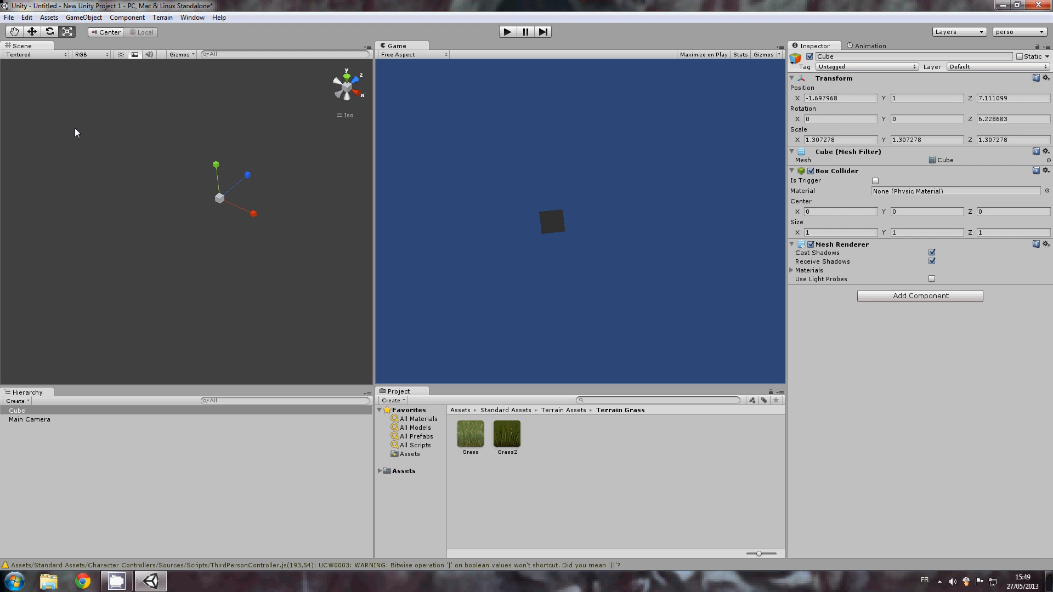
drag(219, 198, 234, 215)
key(e)
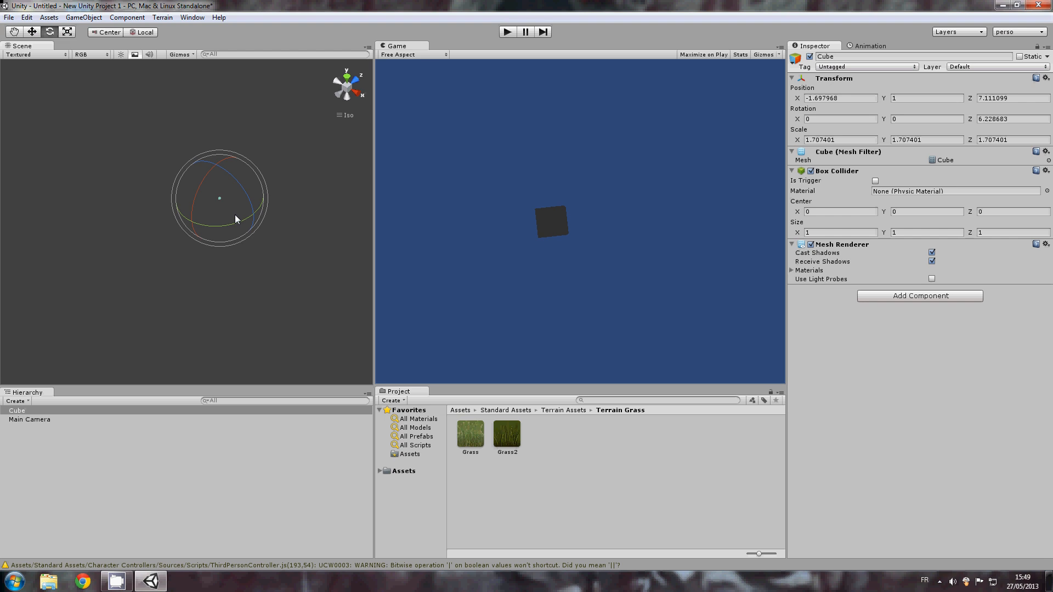
click(33, 31)
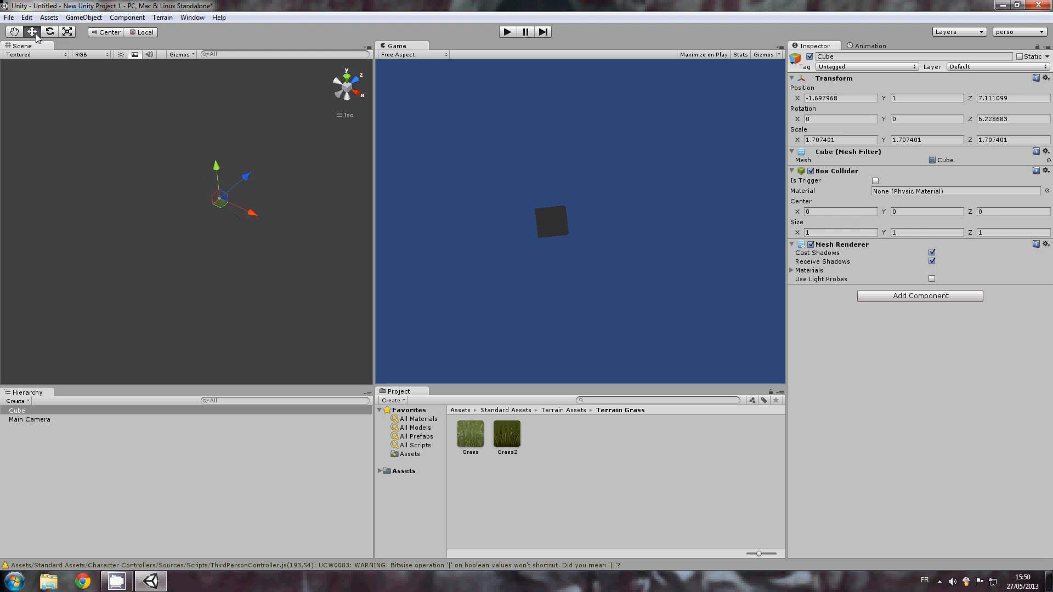
click(255, 337)
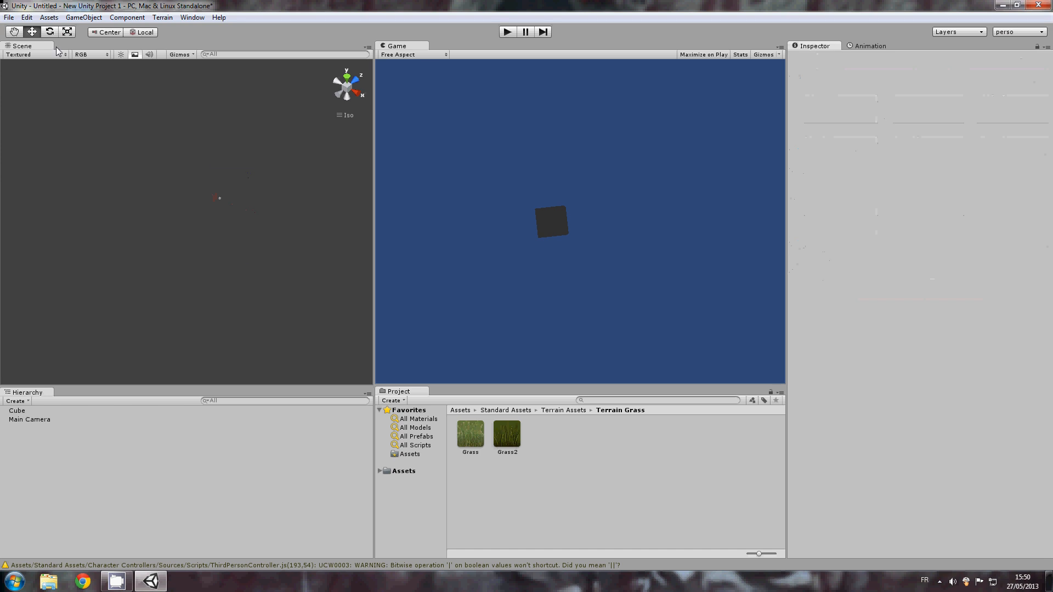
Select the cube again and scale it uniformly to about 2
key(e)
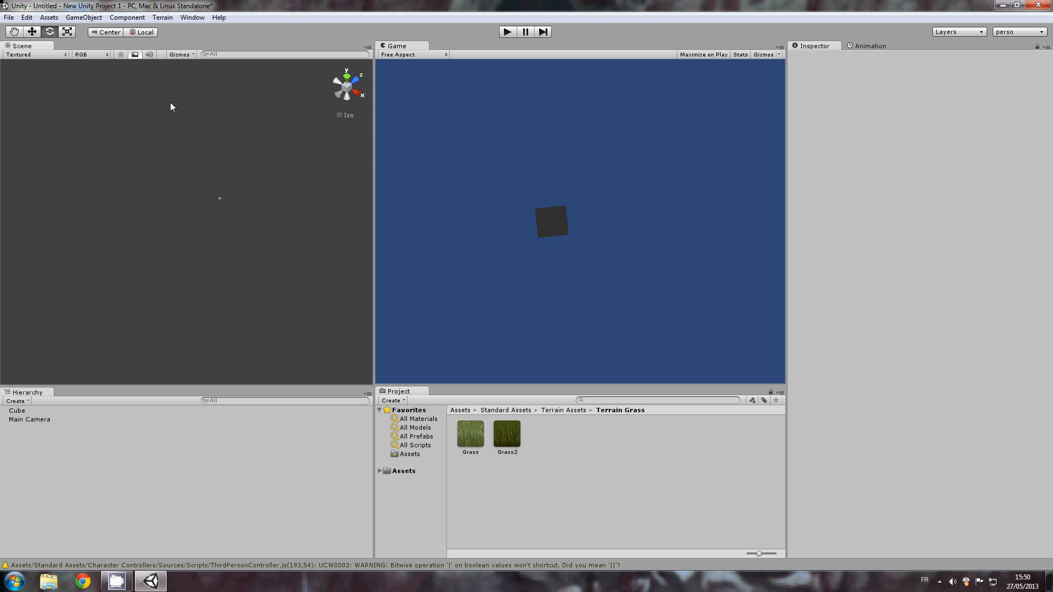
click(17, 410)
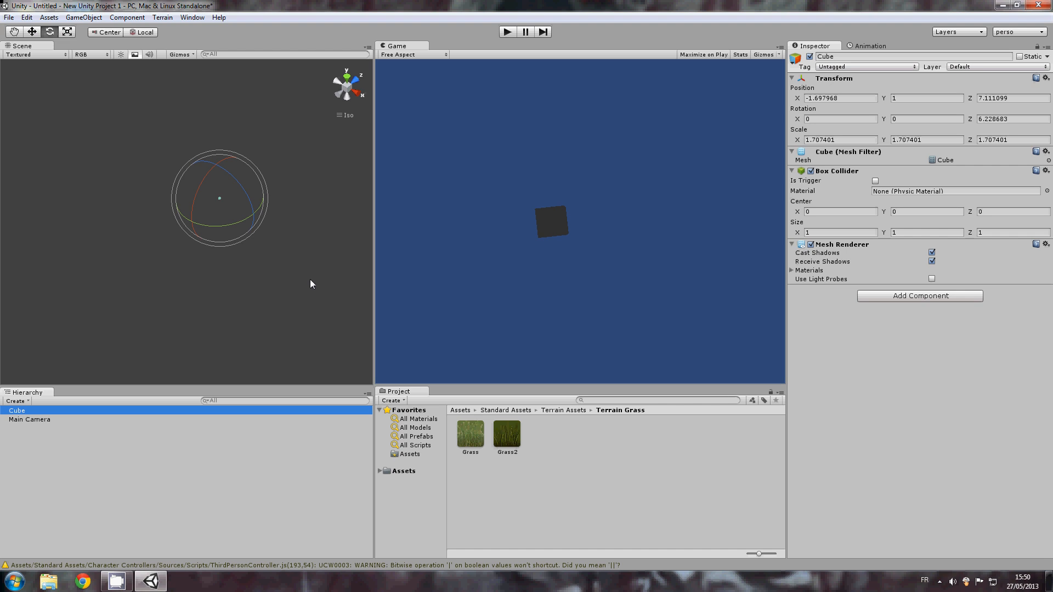
key(r)
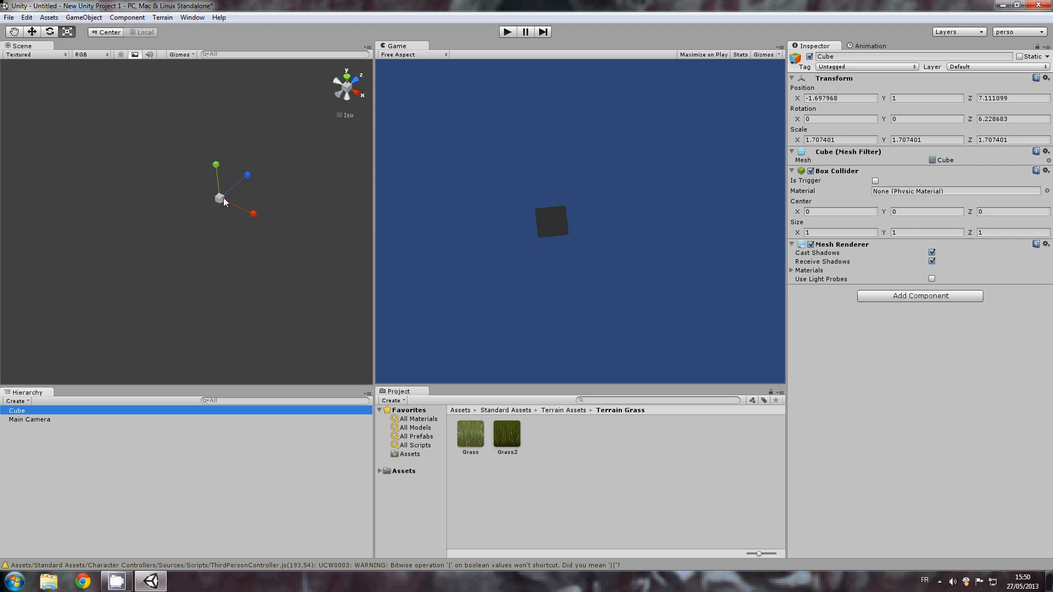
drag(222, 197, 228, 220)
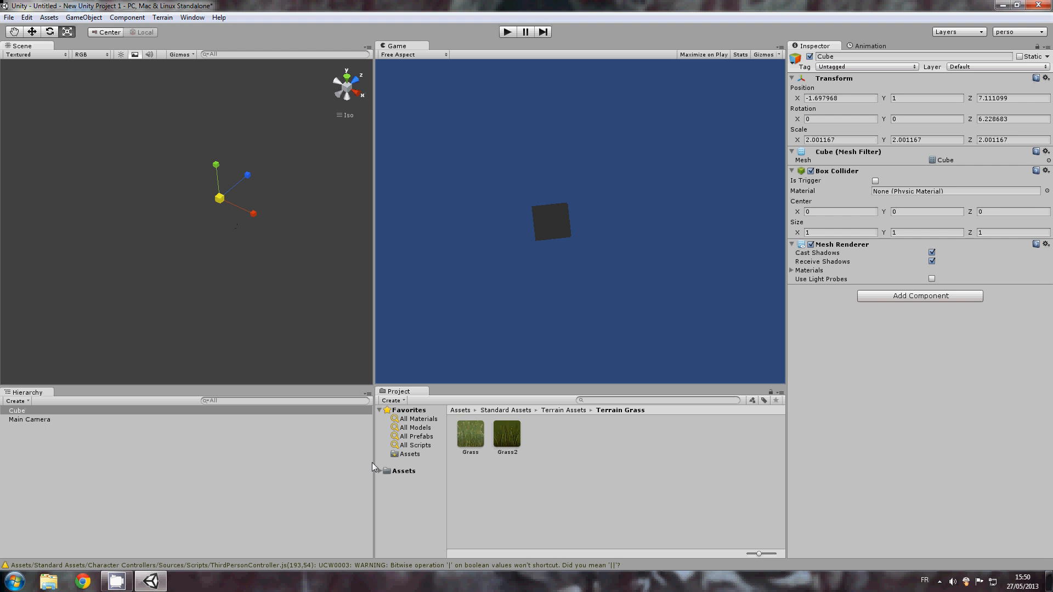
Create a terrain in the scene and bring the whole surface into view
click(126, 17)
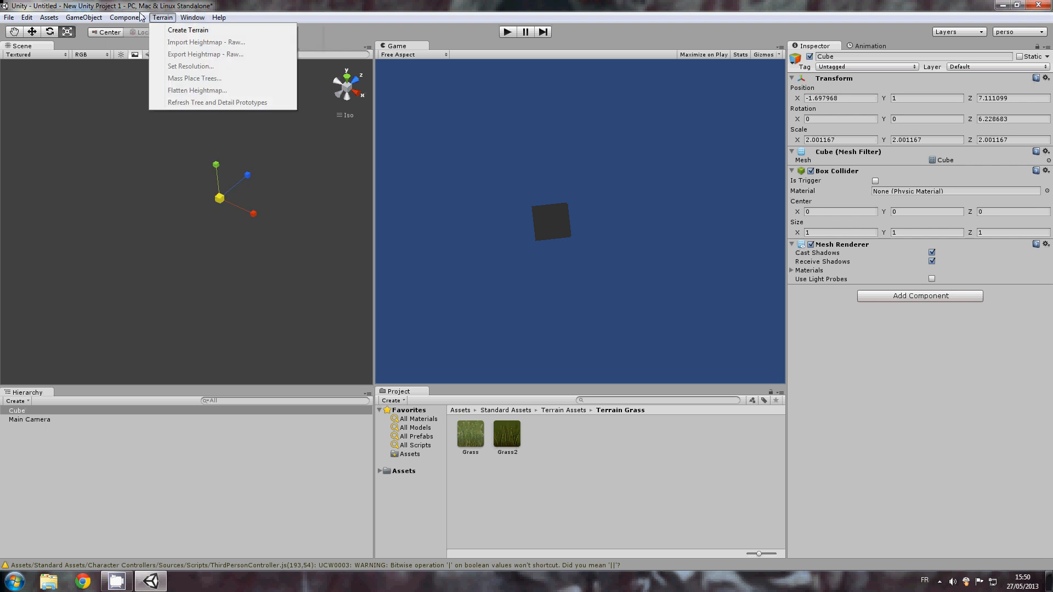
click(178, 31)
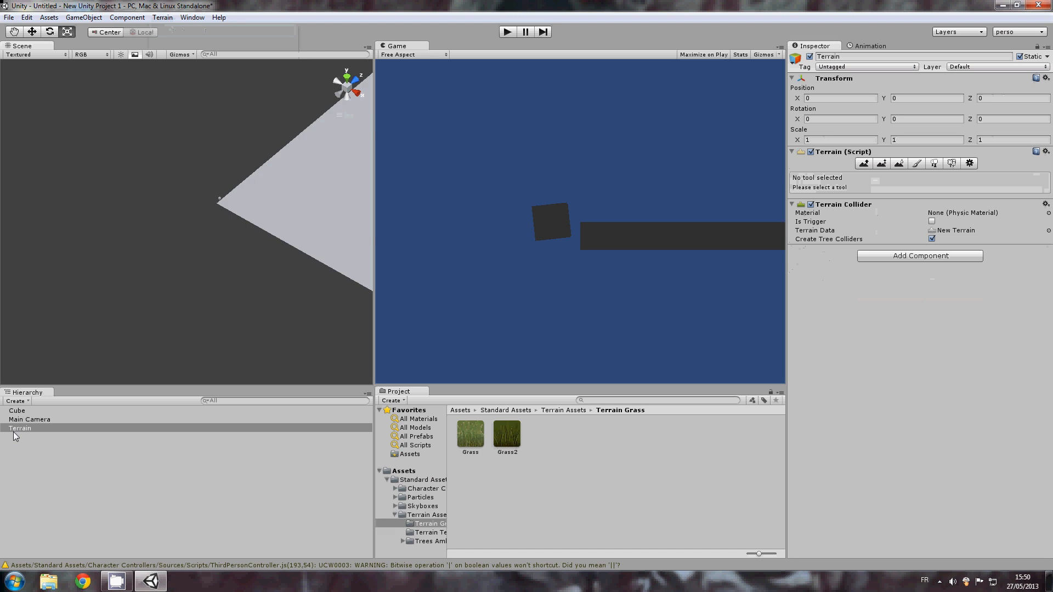
scroll(165, 226, down, 3)
middle_drag(236, 176, 140, 217)
scroll(193, 249, down, 6)
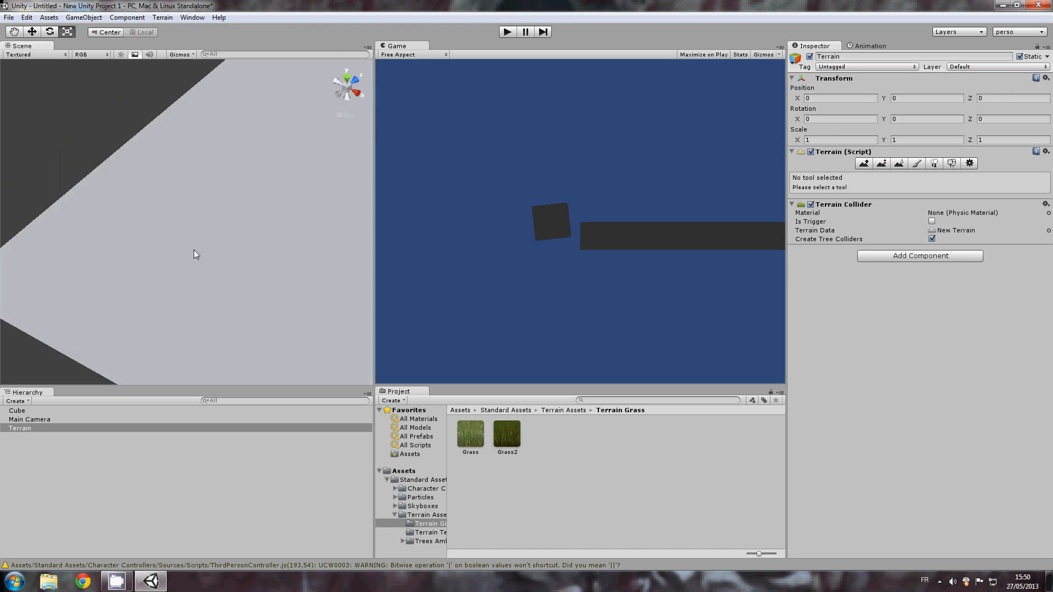
scroll(251, 278, down, 5)
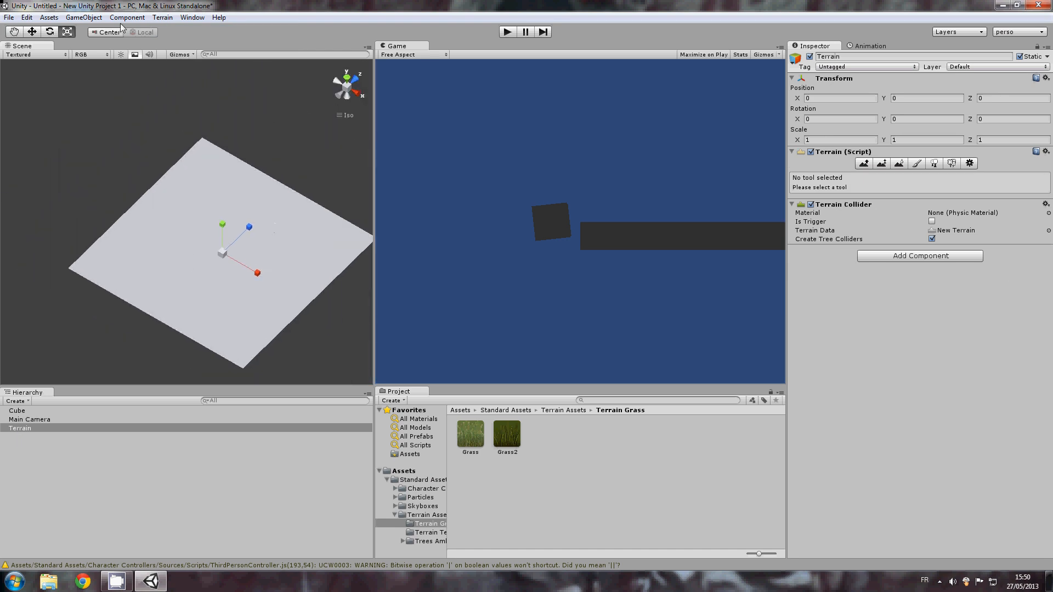
Set the terrain's width and height to 500 in its resolution settings and apply them
click(153, 18)
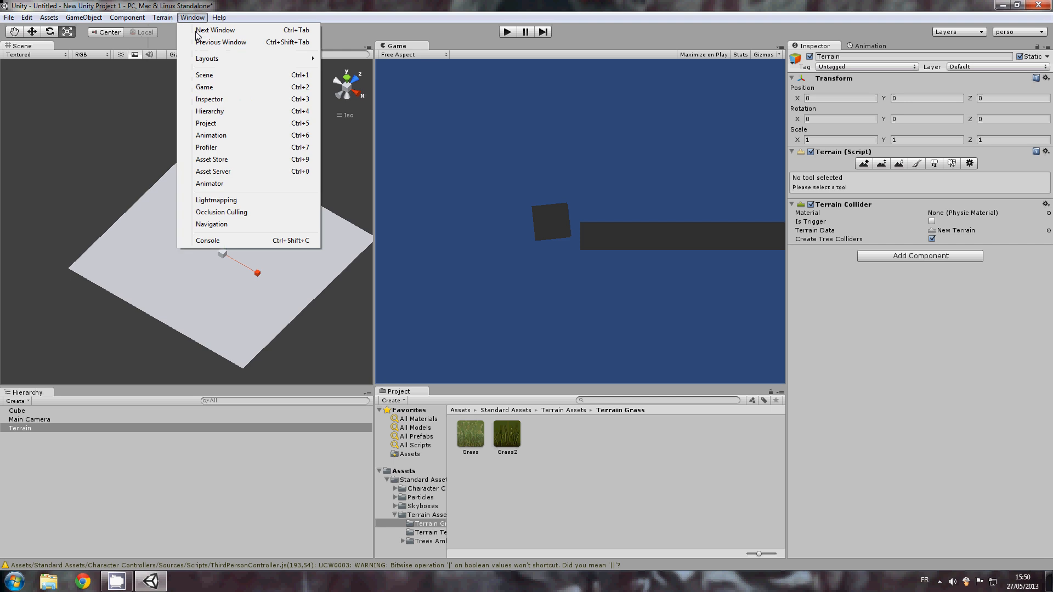
click(173, 67)
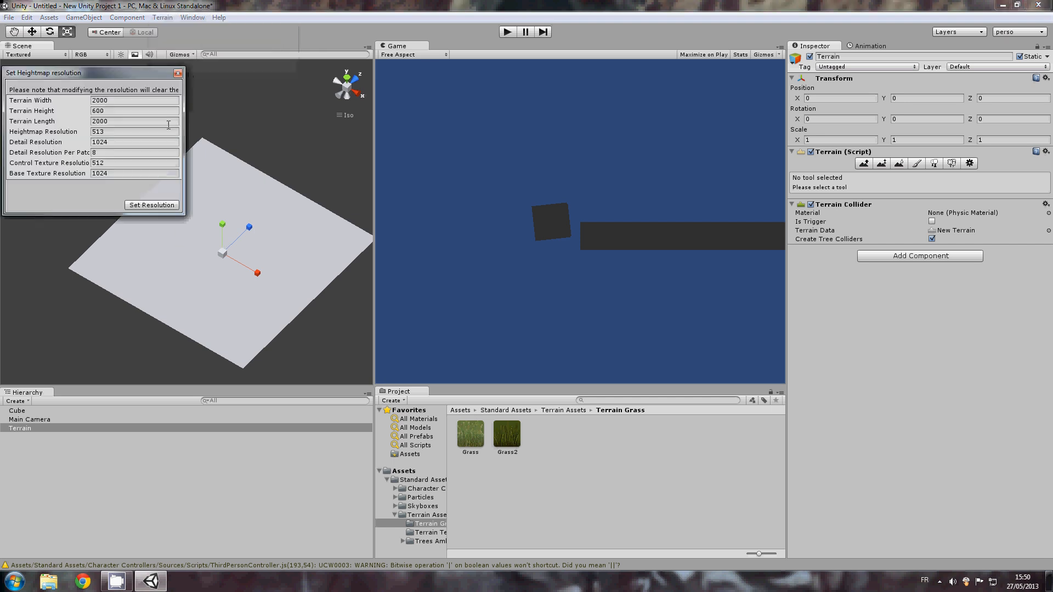
double_click(101, 102)
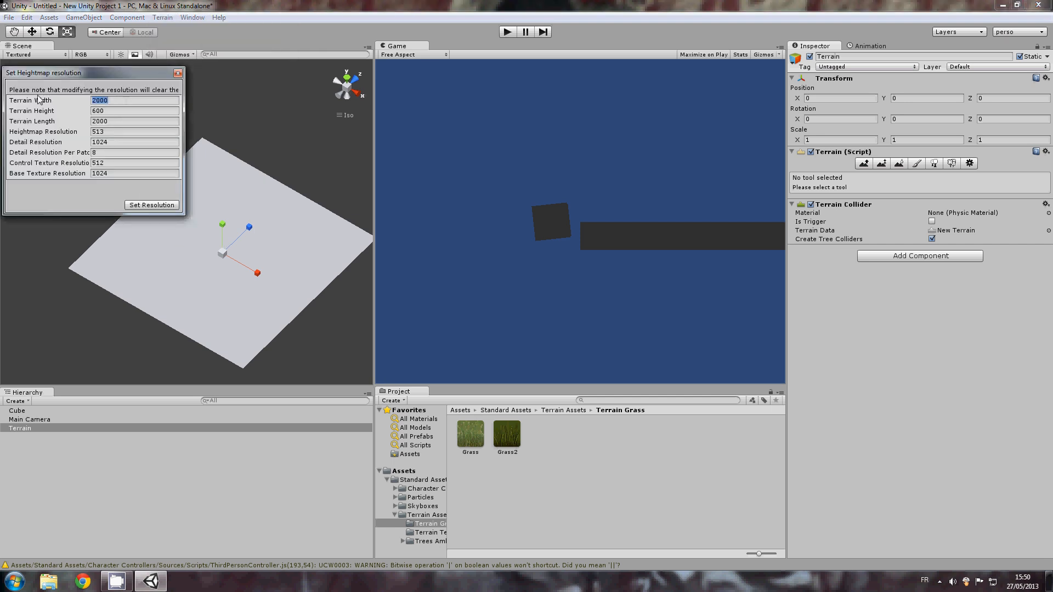
text(500)
click(46, 113)
text(500)
click(166, 206)
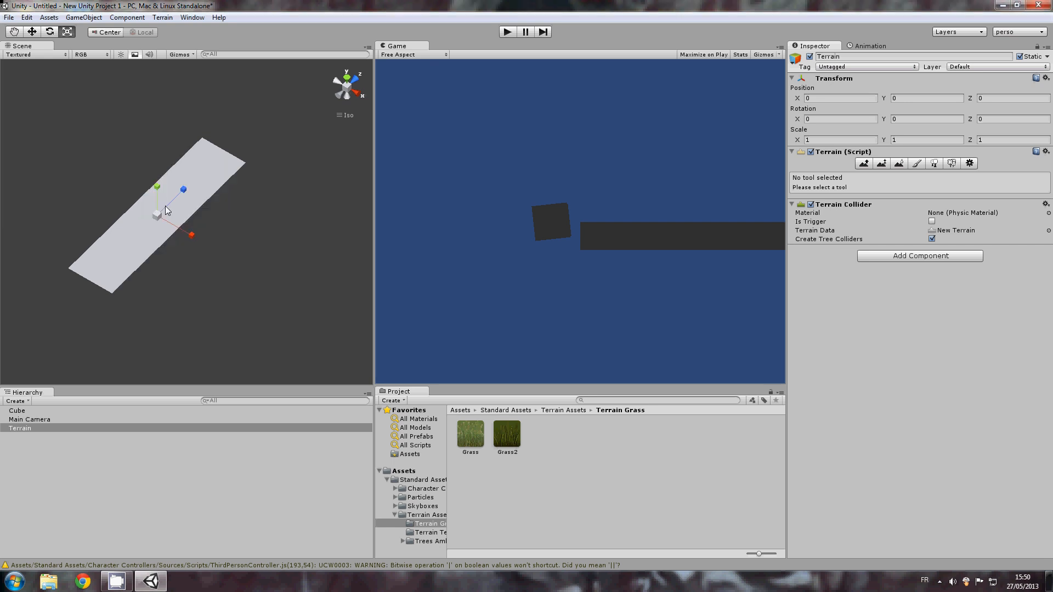
click(124, 18)
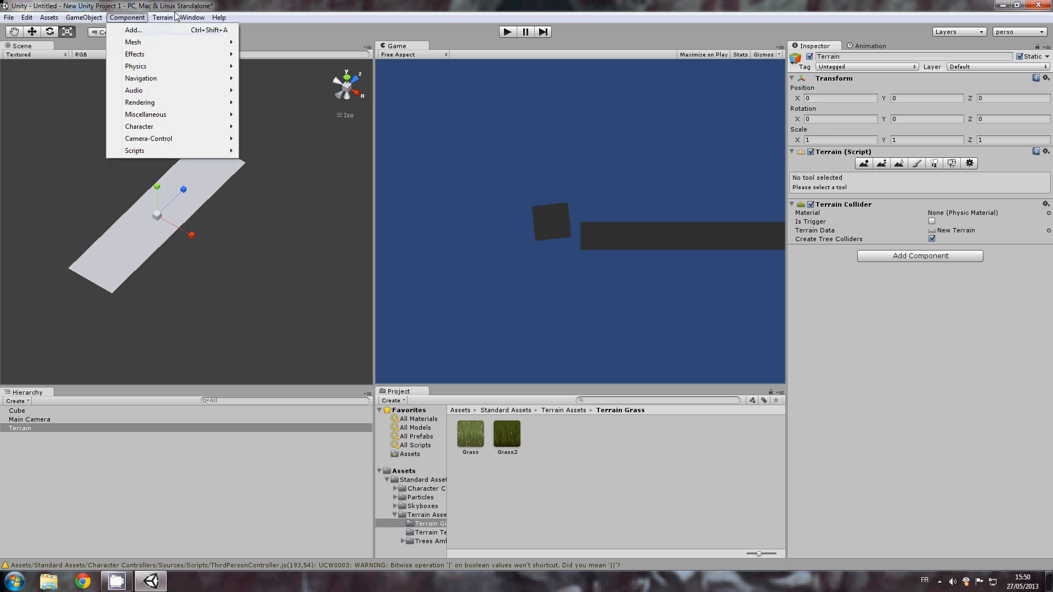
mouse_move(163, 26)
click(194, 78)
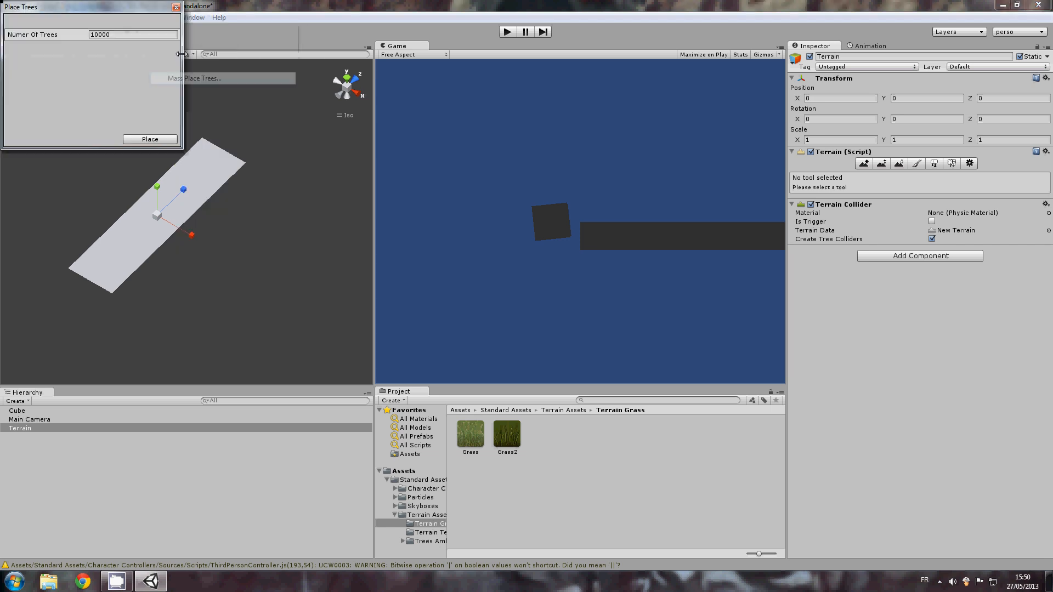
key(Escape)
Set the terrain's length to 500 in its resolution settings and apply the change
click(162, 18)
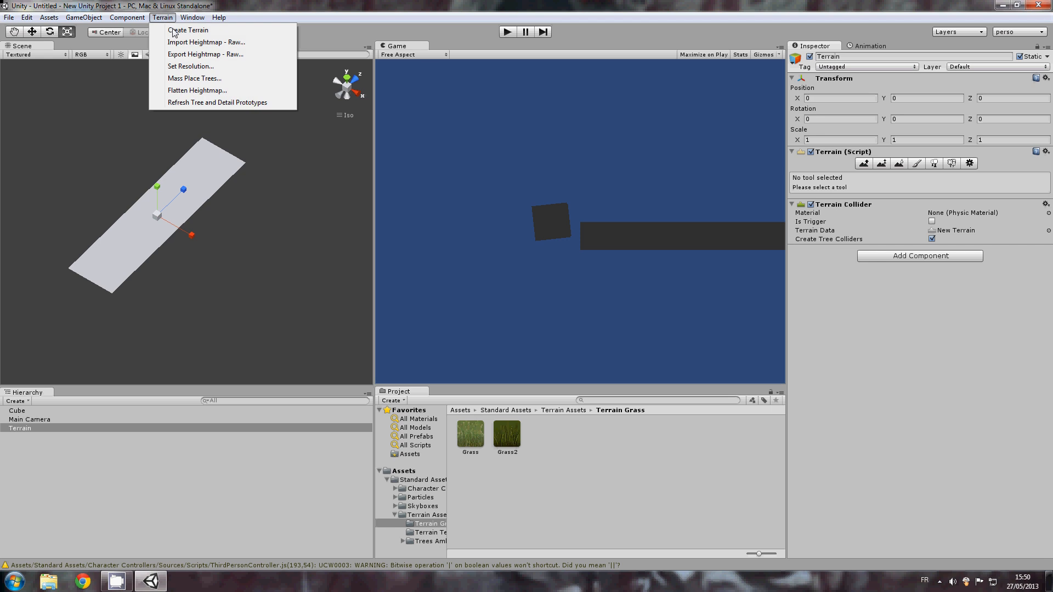
click(186, 66)
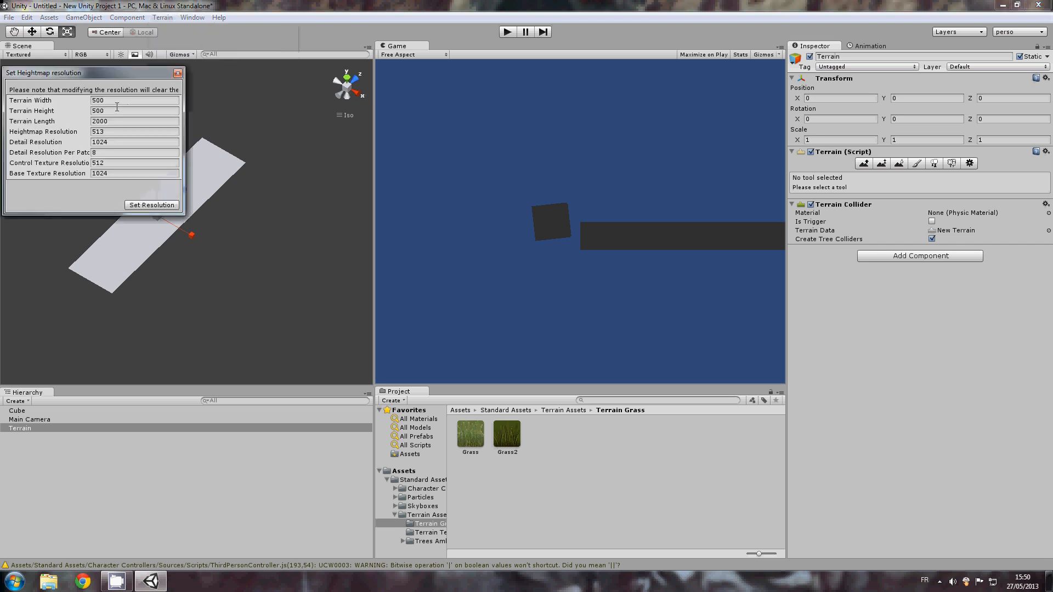
click(113, 121)
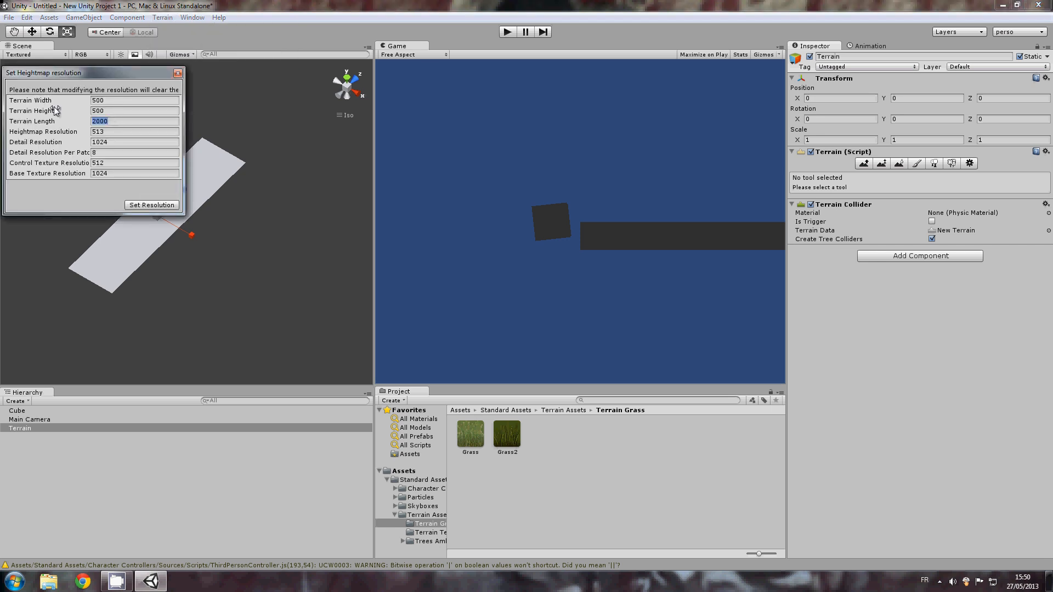
text(5)
click(161, 207)
middle_drag(93, 270, 103, 216)
scroll(158, 207, up, 5)
alt+drag(158, 206, 270, 161)
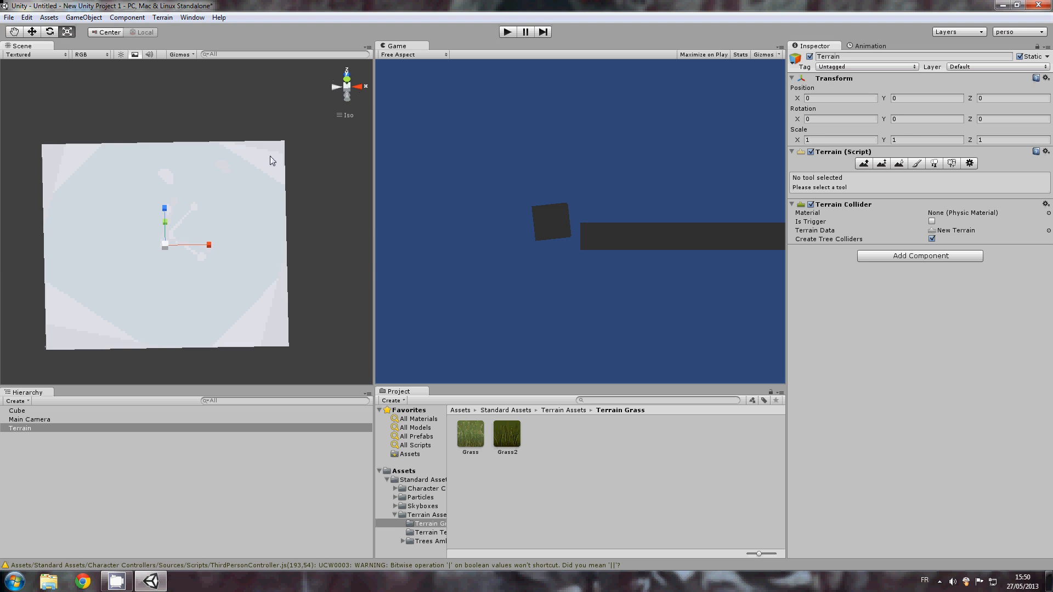
Paint height in the middle of the terrain with the large solid round brush at opacity 53
click(884, 163)
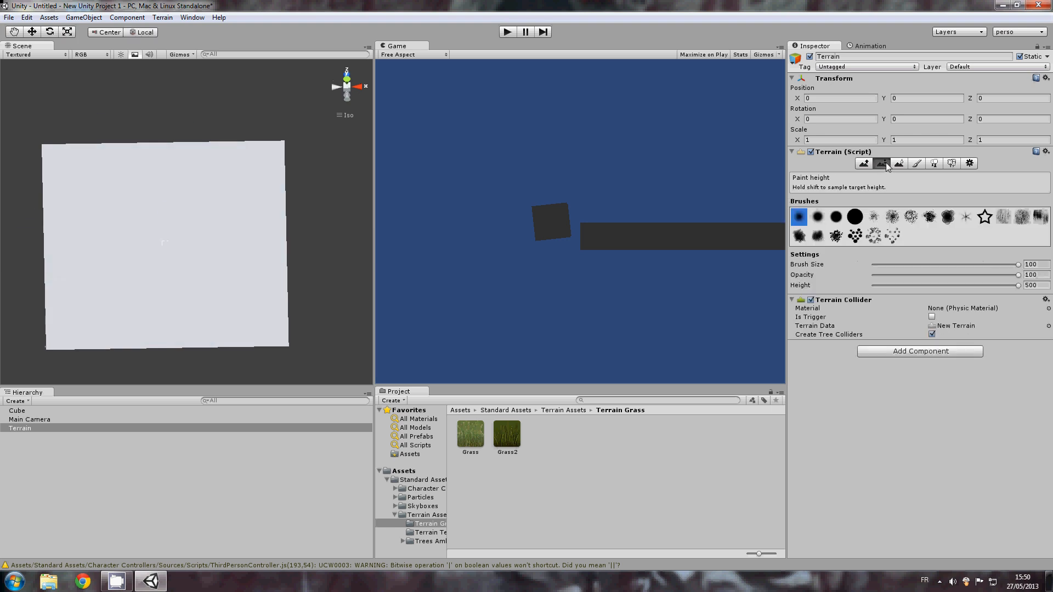
click(856, 217)
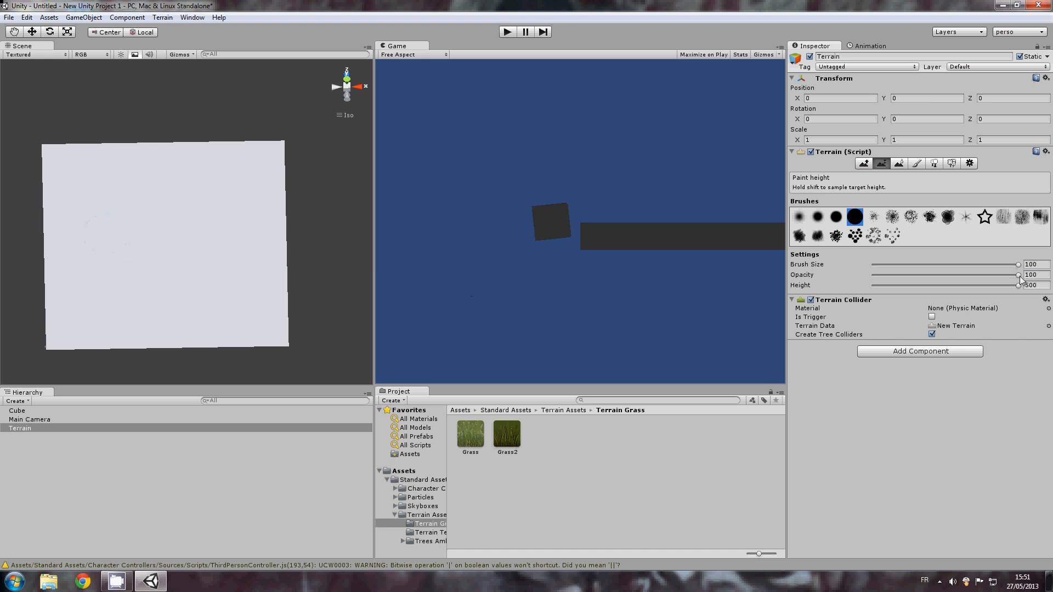
drag(1018, 275, 950, 275)
mouse_move(142, 241)
mouse_down()
mouse_move(174, 222)
mouse_move(158, 284)
mouse_move(272, 274)
mouse_up()
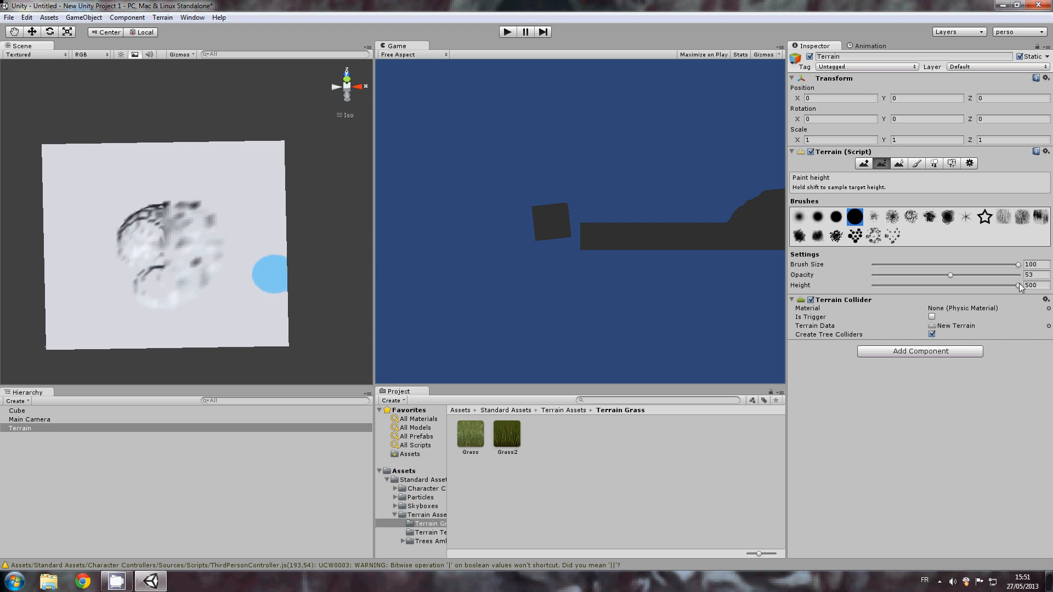
drag(1018, 285, 1011, 289)
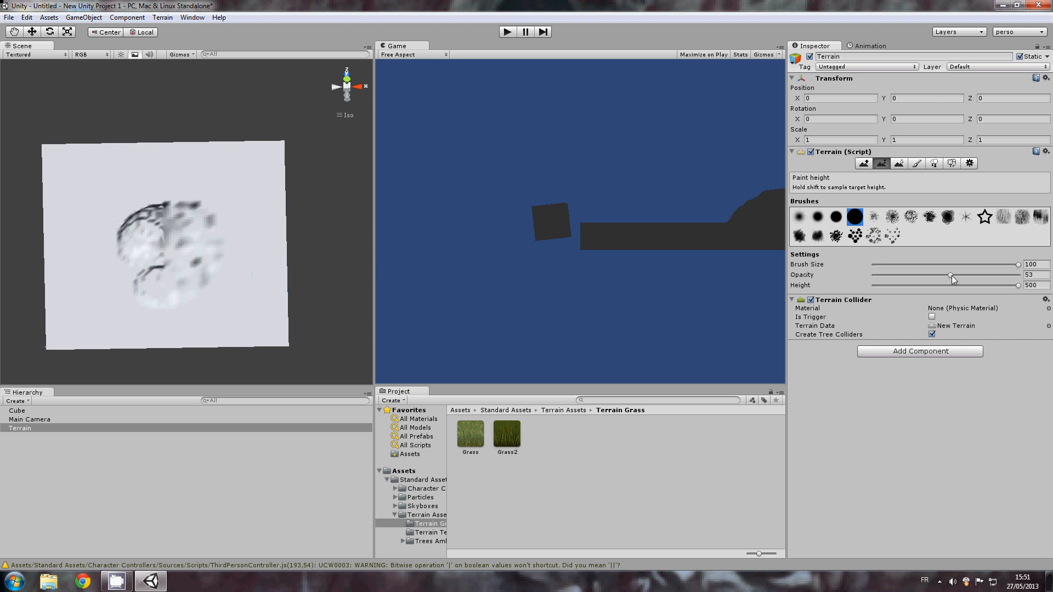
Raise the lower middle part of the terrain with the Raise / Lower tool at opacity 100
drag(950, 274, 1035, 278)
click(864, 163)
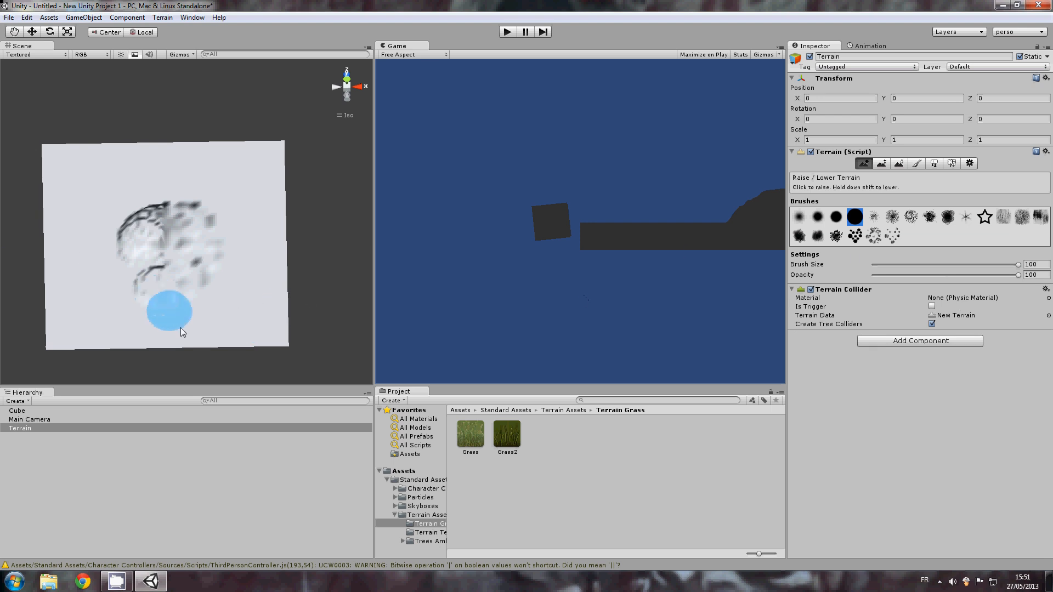
mouse_move(180, 327)
mouse_down()
mouse_move(202, 323)
mouse_move(148, 324)
mouse_move(59, 257)
mouse_move(61, 290)
mouse_move(90, 244)
mouse_move(127, 247)
mouse_move(160, 275)
mouse_up()
Undo all the sculpting strokes on the terrain
key(ctrl+z)
key(ctrl+z)
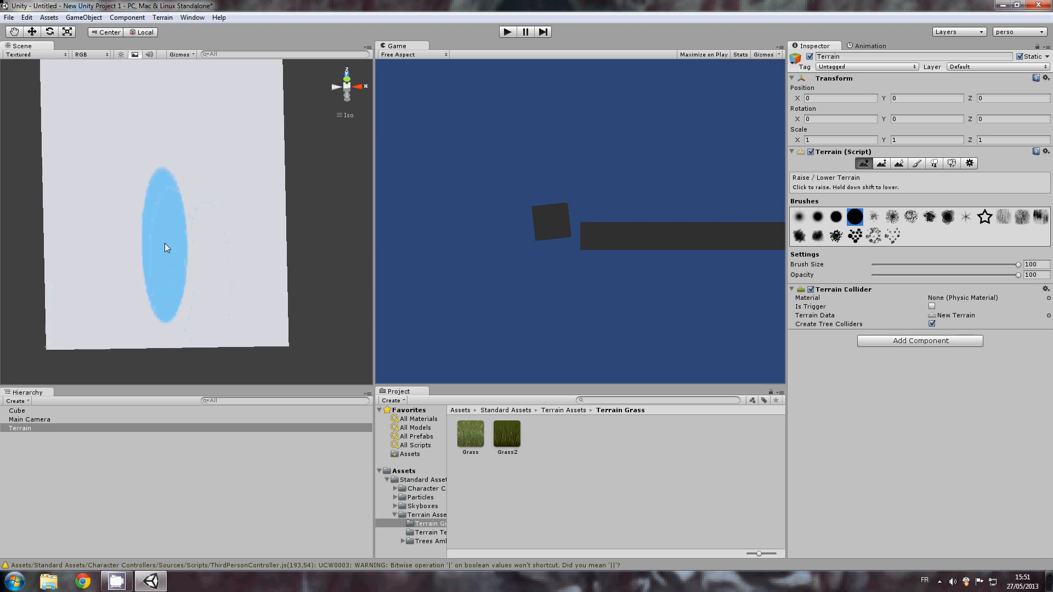
key(ctrl+z)
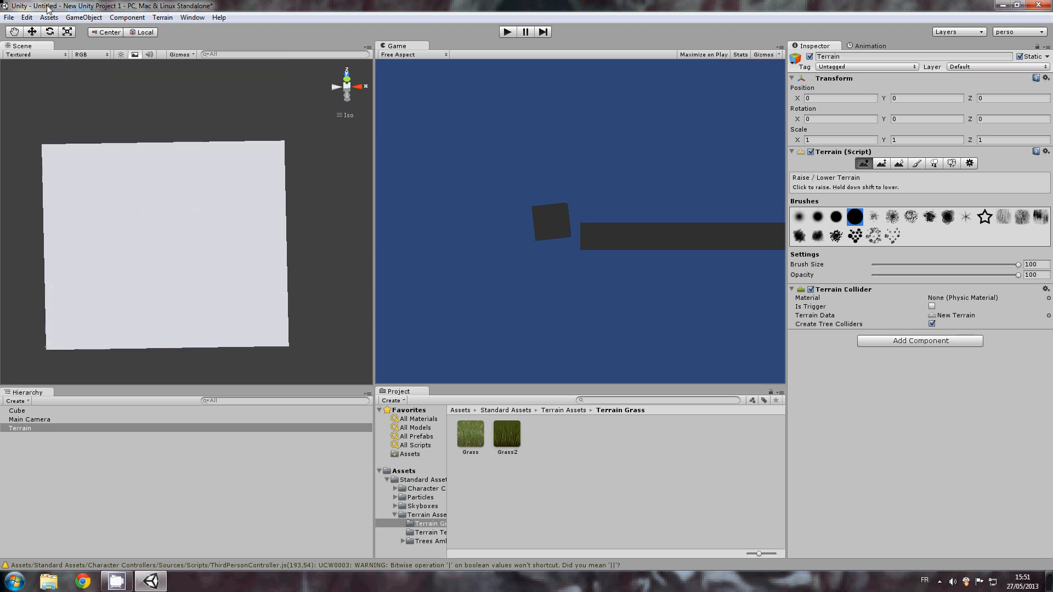
Add a directional light to the scene
click(85, 17)
mouse_move(133, 43)
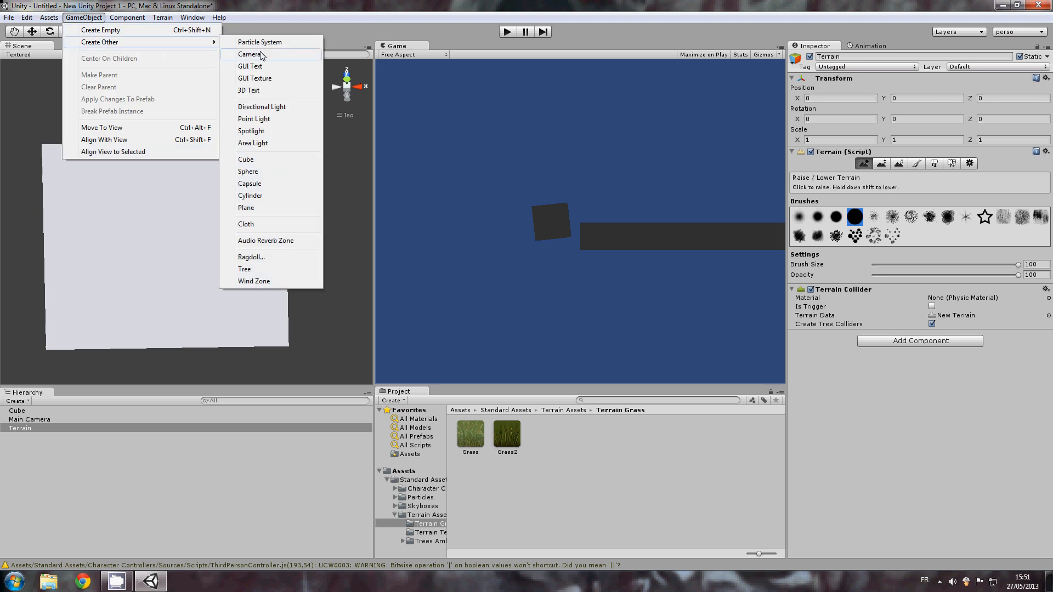
click(284, 107)
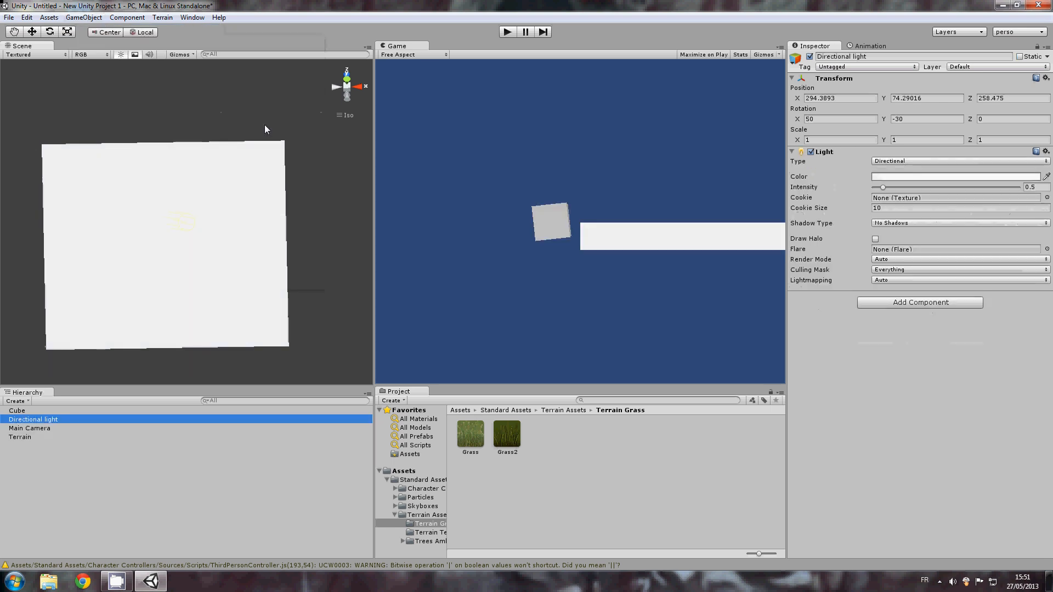
Rotate the directional light freely to about 62, -44.6, -13 degrees in X, Y and Z
scroll(180, 258, down, 3)
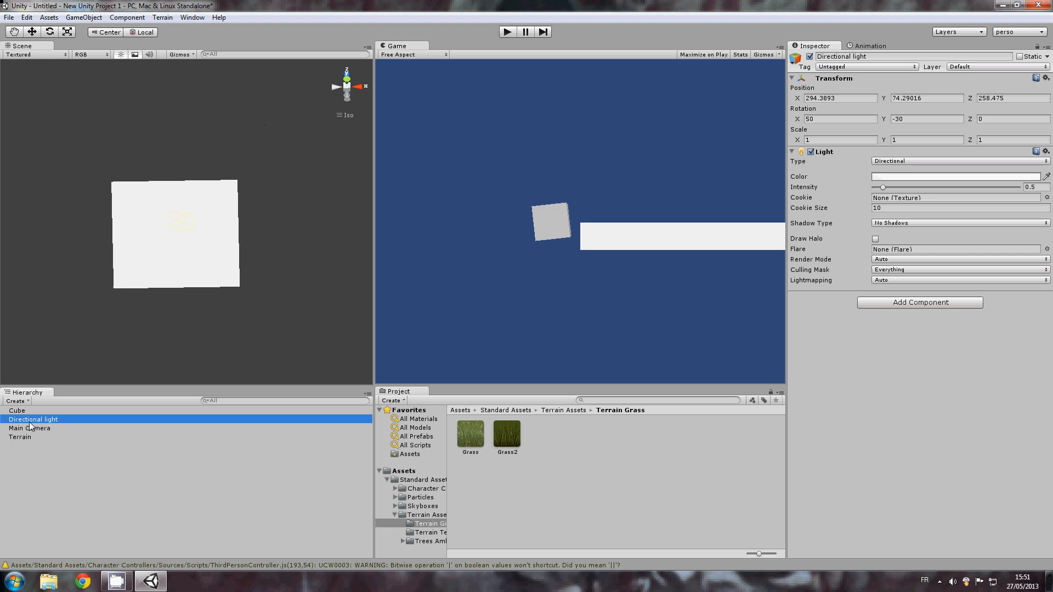
scroll(123, 257, down, 5)
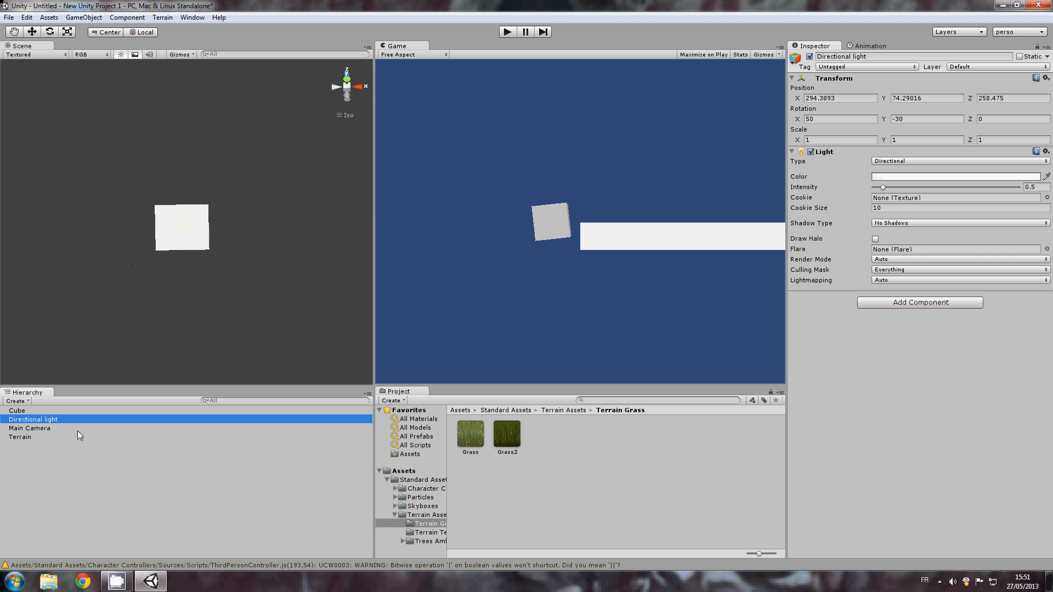
double_click(86, 419)
alt+drag(193, 314, 187, 165)
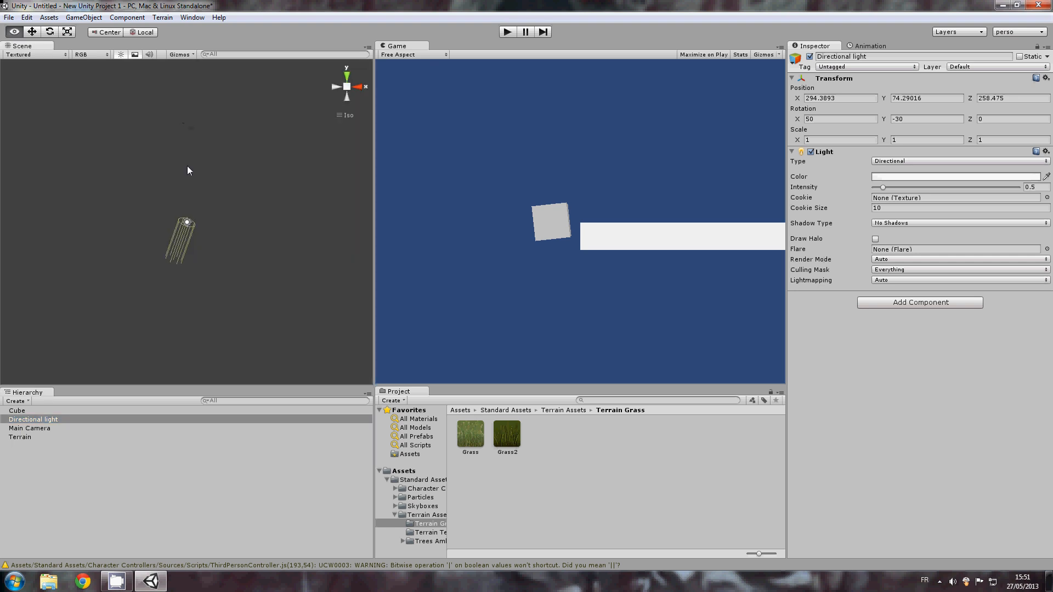
alt+drag(214, 226, 210, 192)
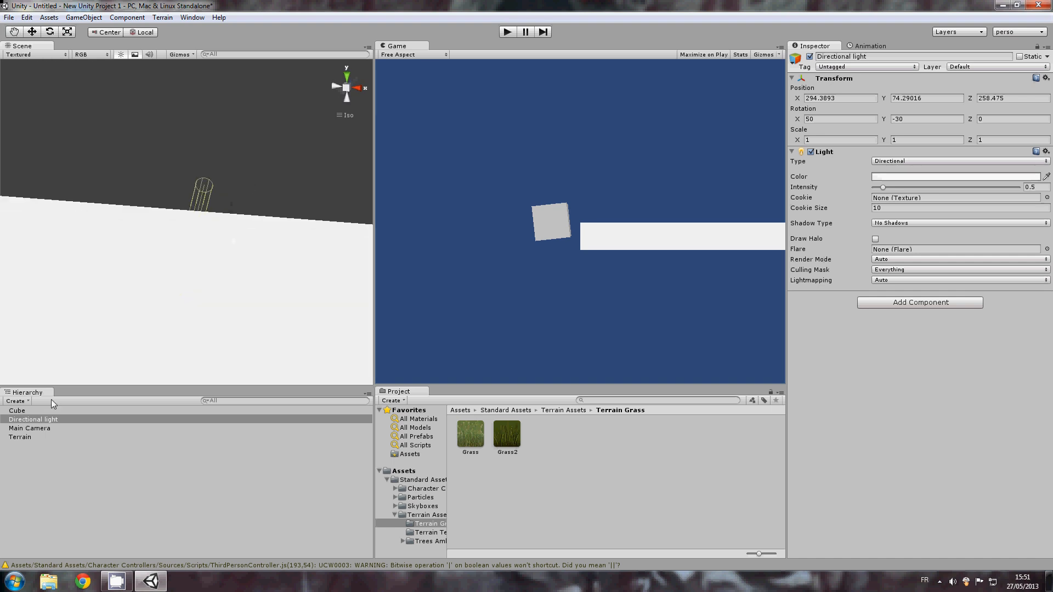
click(39, 419)
click(48, 34)
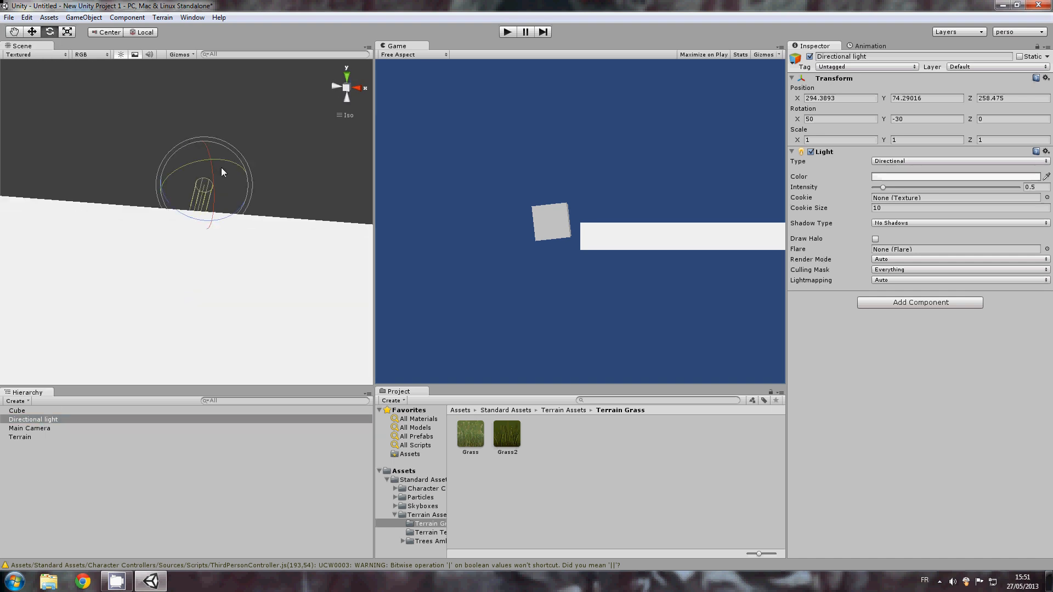
drag(213, 186, 196, 152)
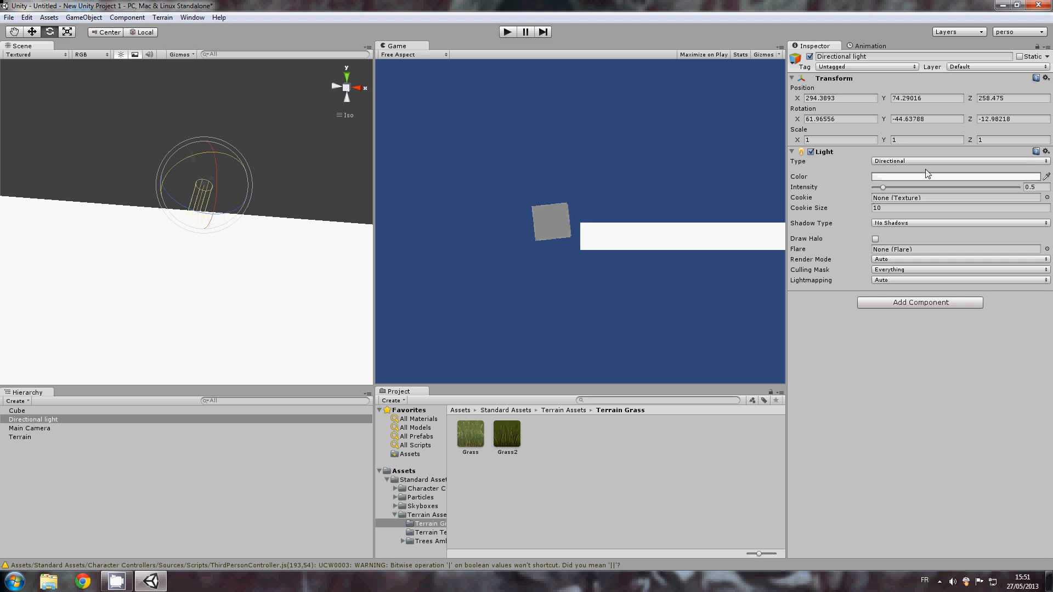
Try a very high and a zero intensity on the directional light, and set the intensity to 0.5
drag(902, 188, 1033, 187)
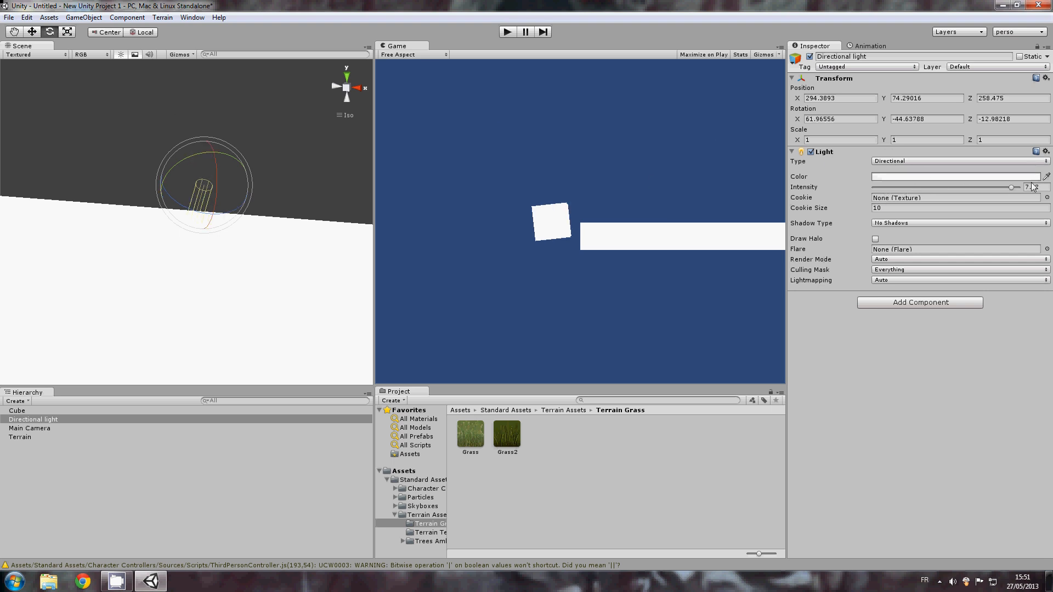
drag(911, 196, 883, 189)
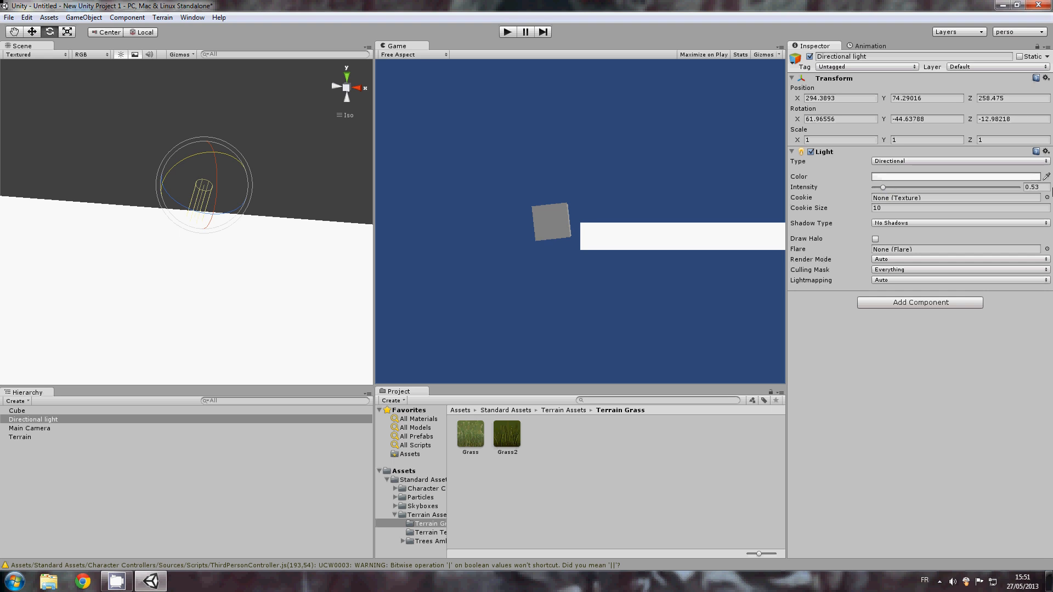
text(0)
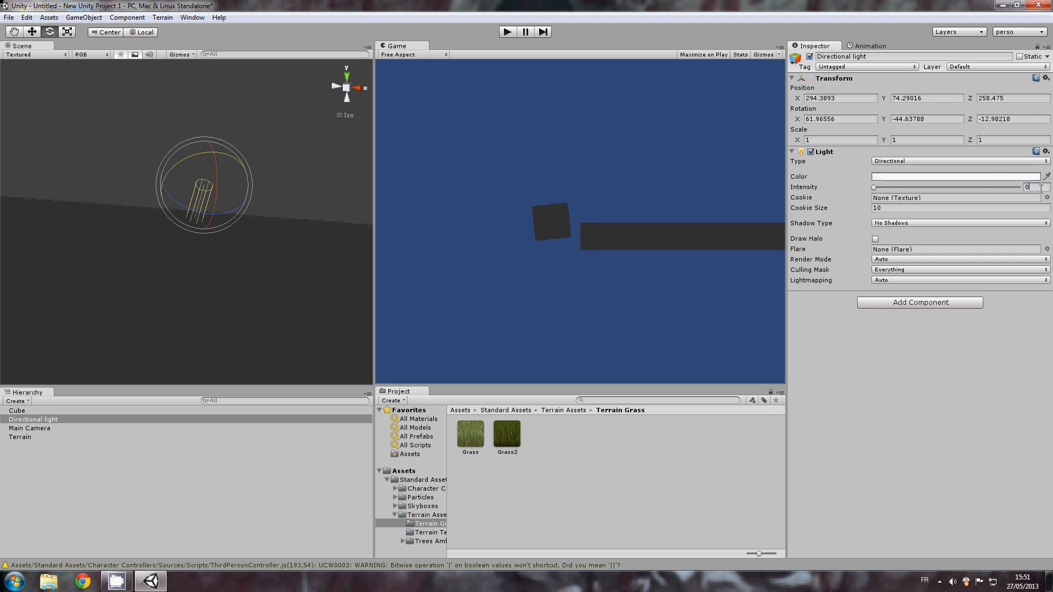
text(.5)
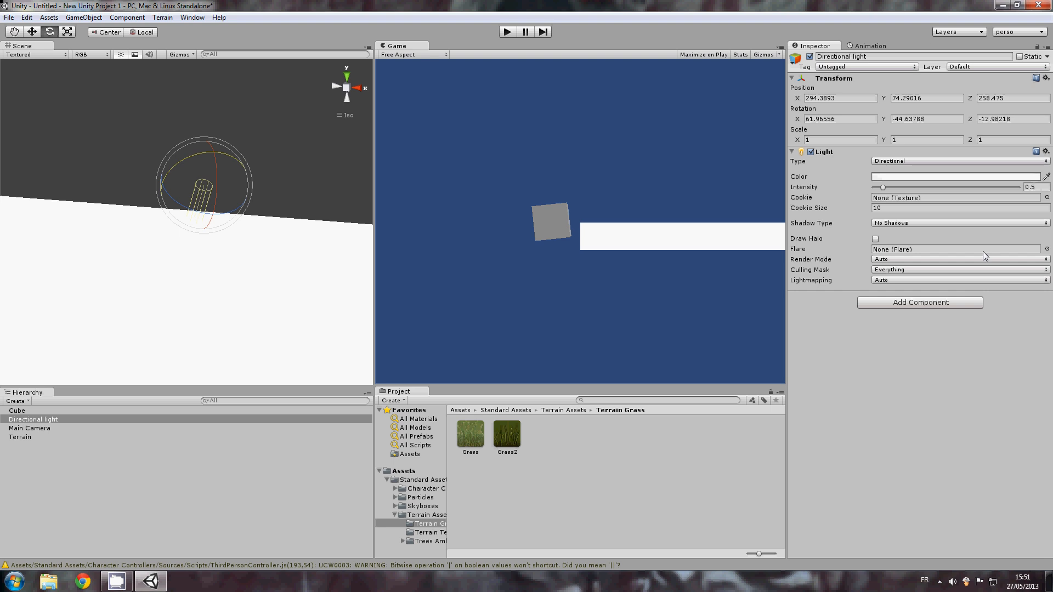
Try the Spot type on the light, and change its type to Point
click(1021, 160)
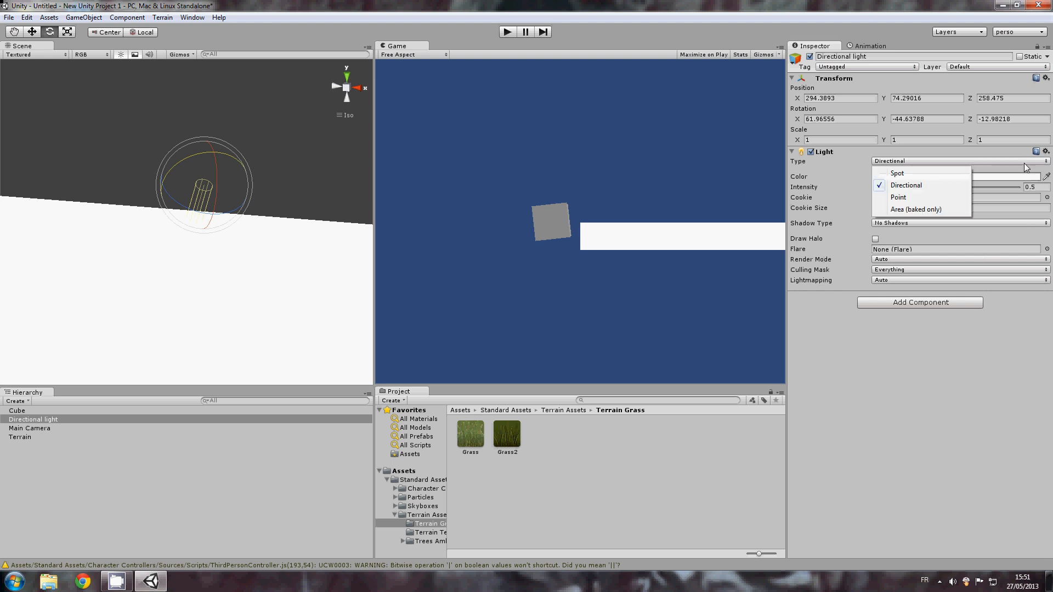
click(949, 176)
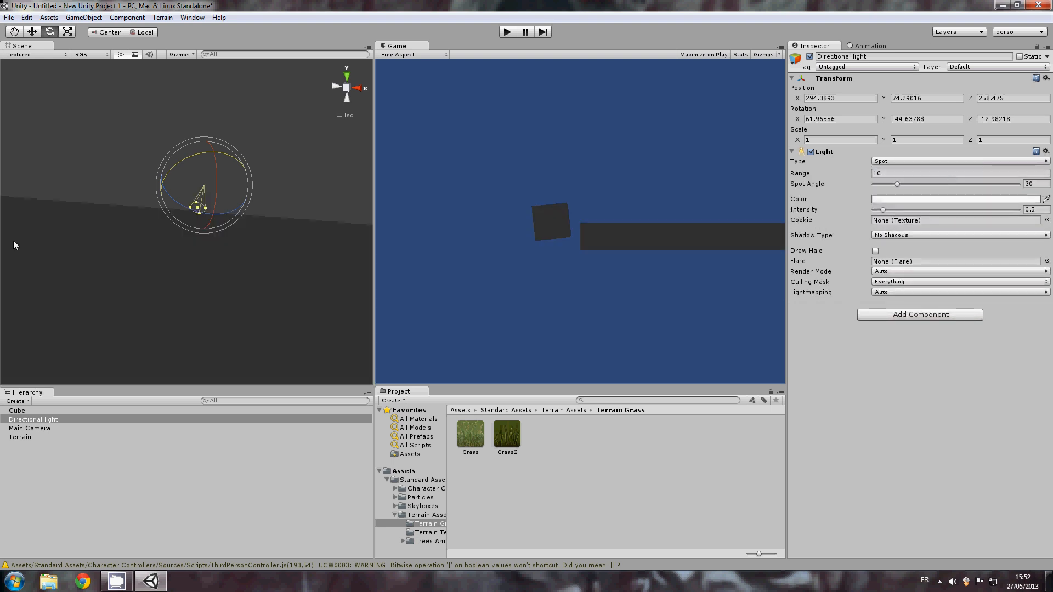
click(913, 161)
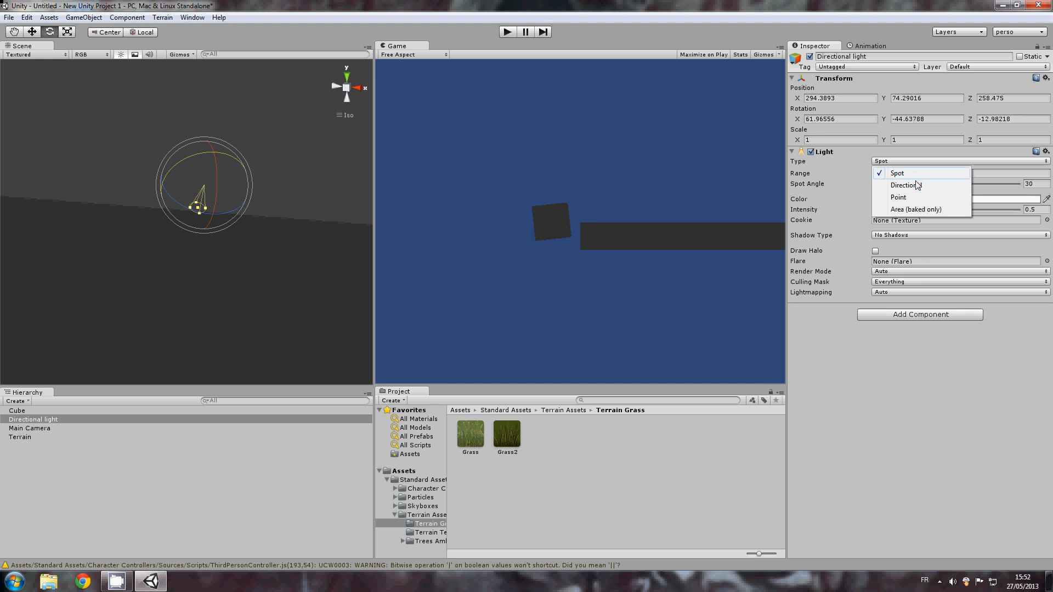
click(917, 195)
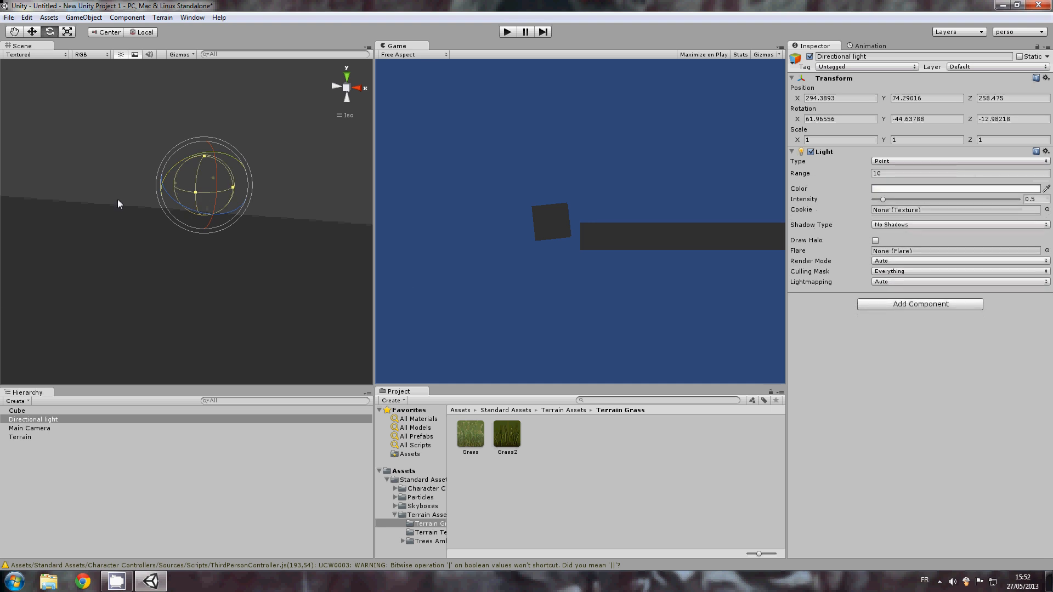
Set the point light's intensity to 8 and its range to 600
alt+drag(157, 162, 281, 164)
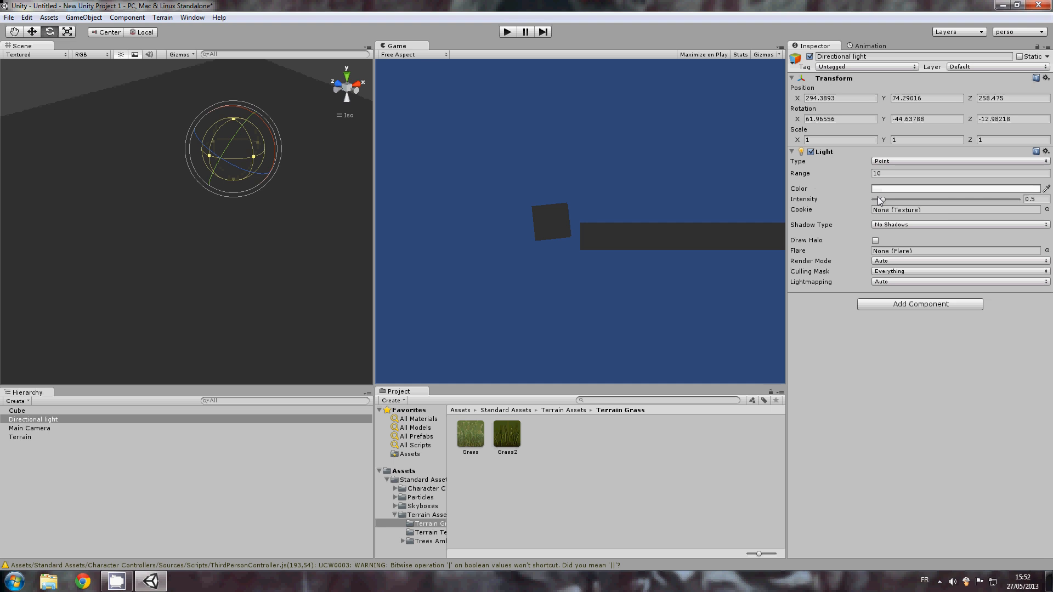
drag(883, 200, 1020, 199)
text(600)
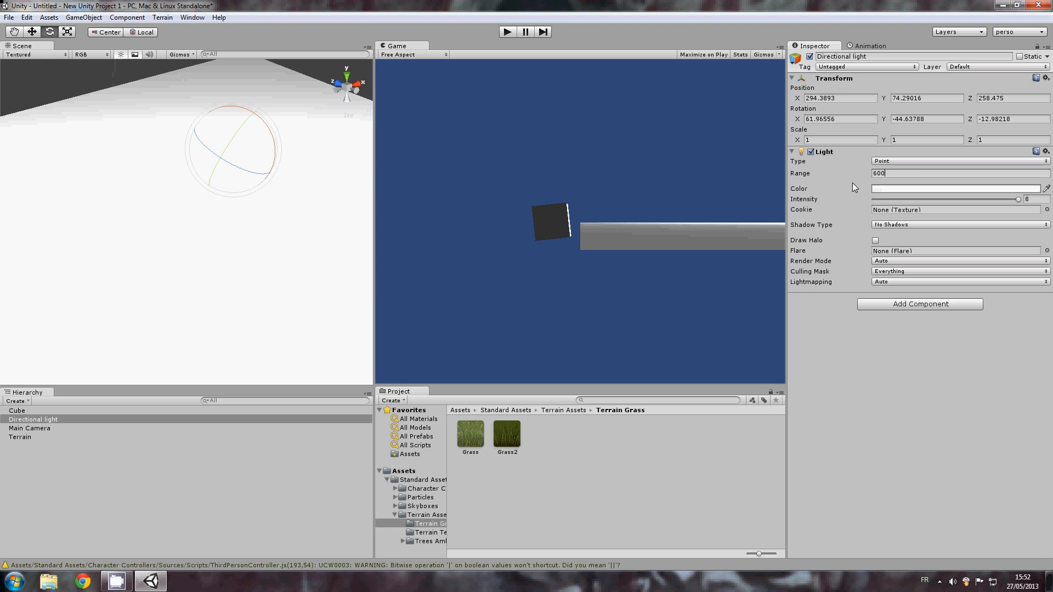
Try the Area (baked only) type on the light, and change its type to Spot
click(890, 162)
click(905, 210)
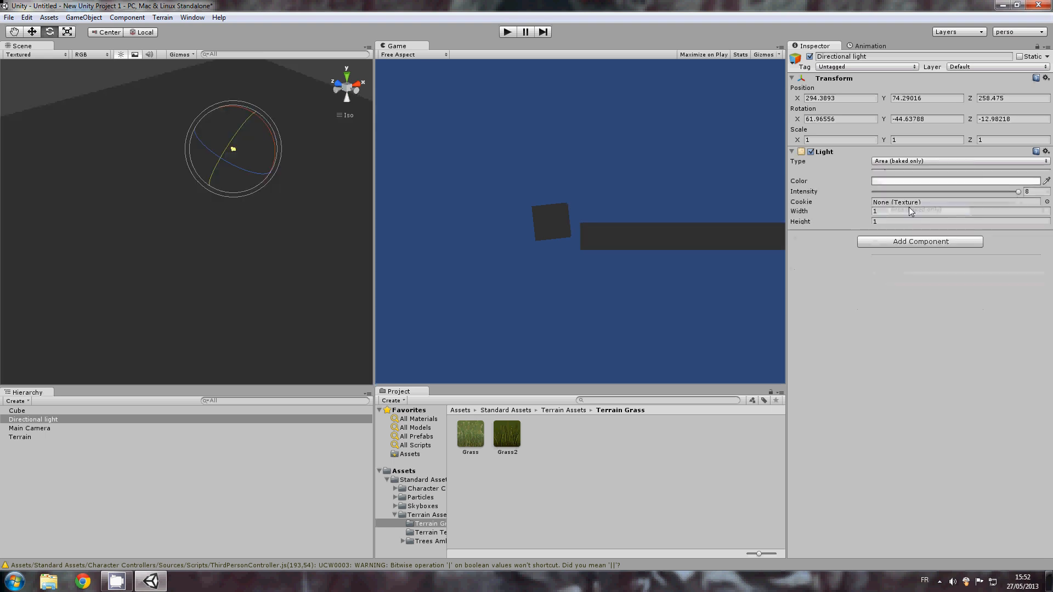
click(935, 160)
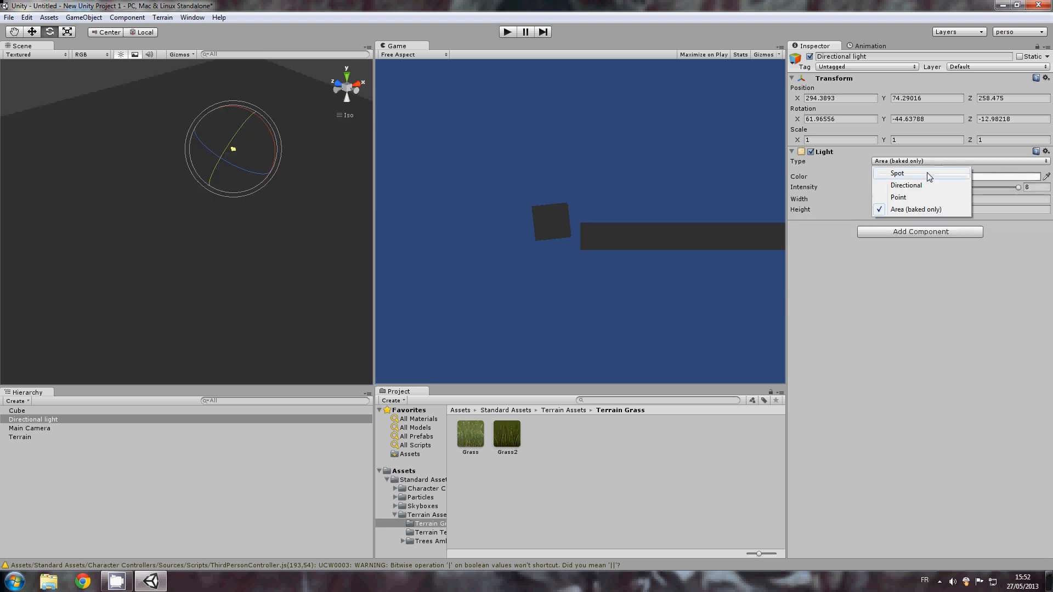
click(927, 174)
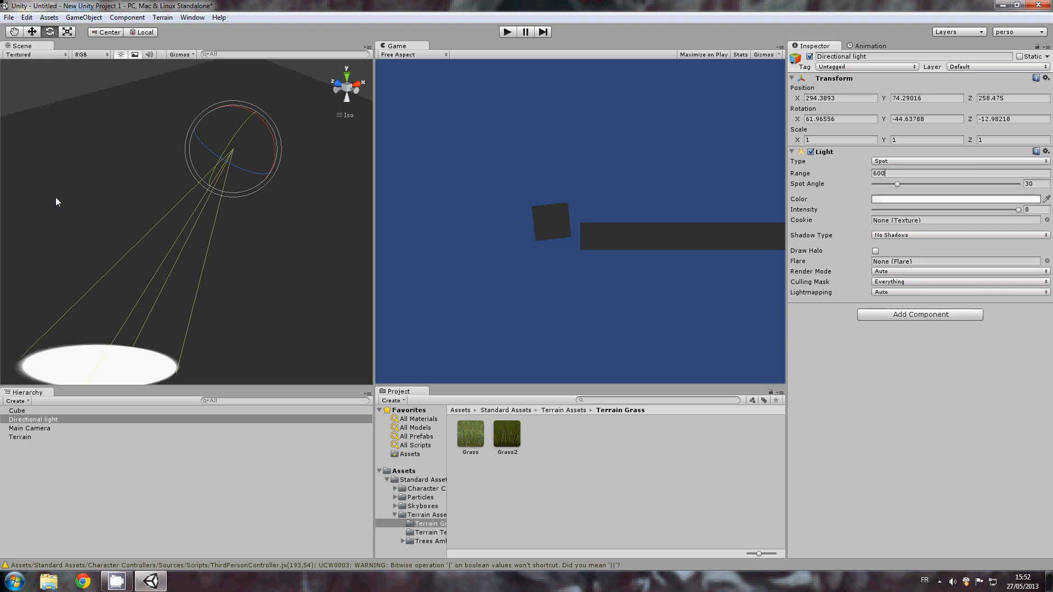
Move the spot light away from the terrain along its own beam axis to about 406.9, 374.9, 144.6
scroll(198, 225, down, 2)
middle_drag(192, 185, 234, 150)
right_drag(214, 172, 180, 278)
scroll(189, 244, down, 8)
scroll(196, 238, down, 3)
right_drag(216, 234, 224, 176)
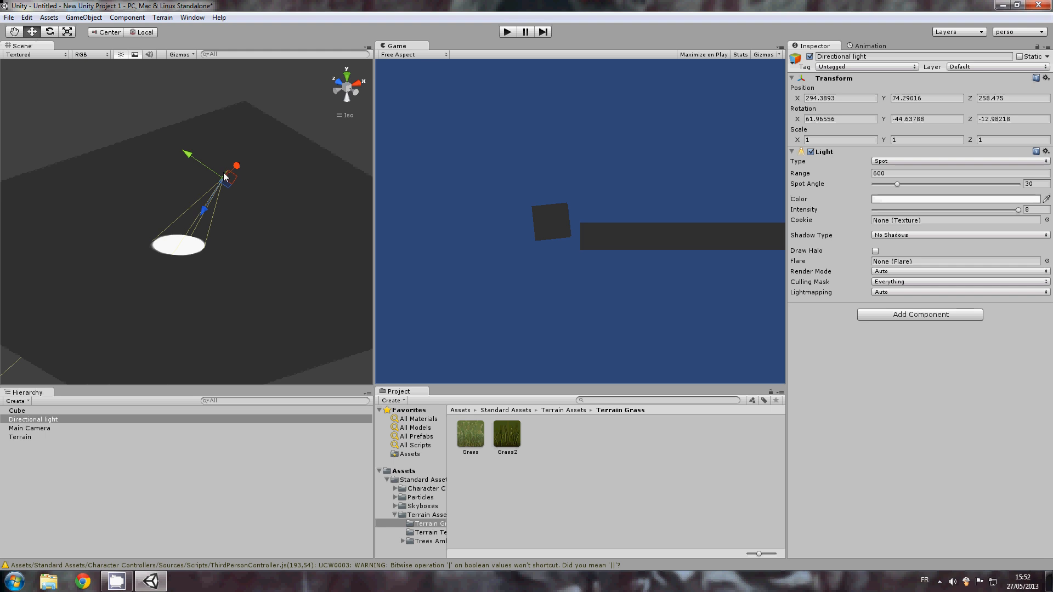
drag(206, 210, 776, 385)
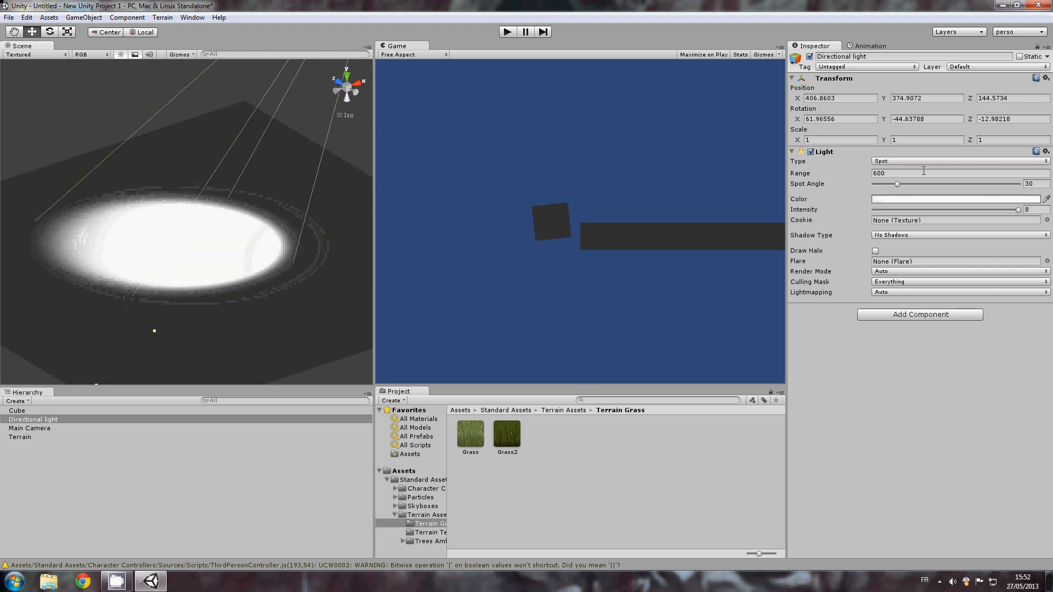
Change the light's type to Directional
click(899, 152)
click(793, 152)
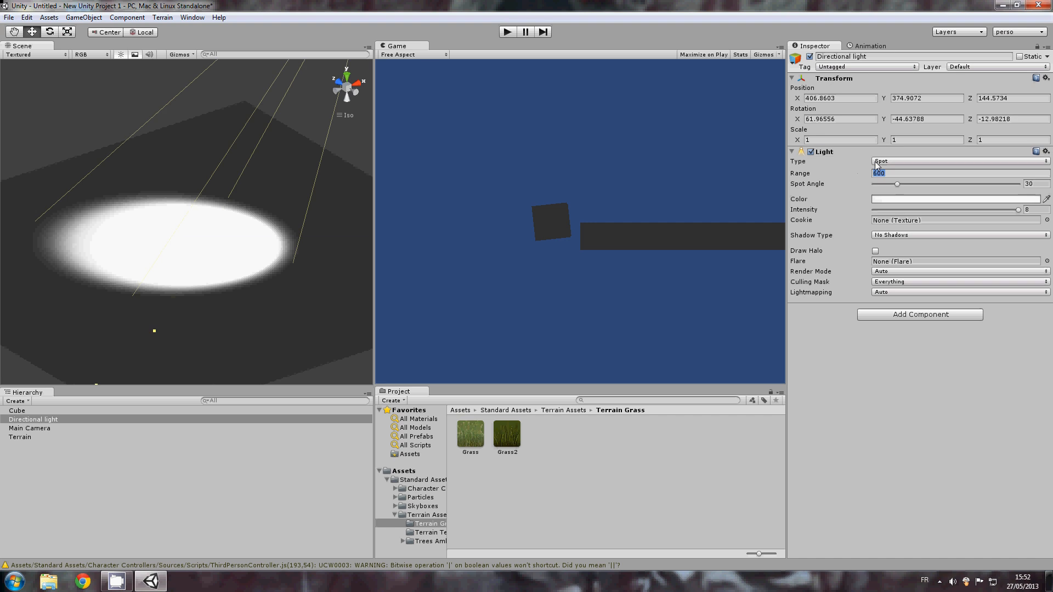
click(892, 161)
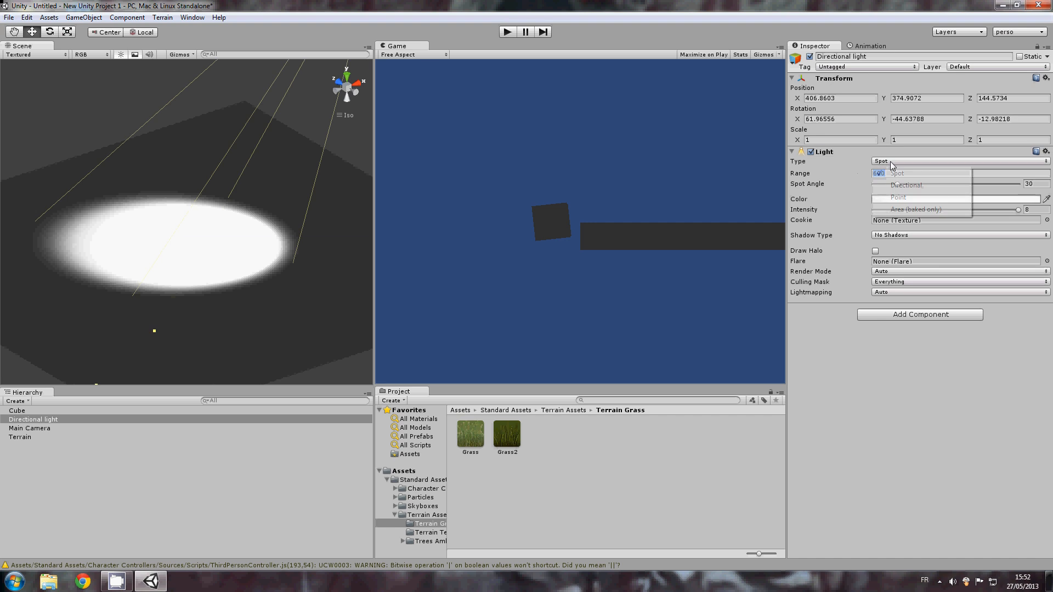
click(919, 187)
alt+drag(125, 298, 258, 395)
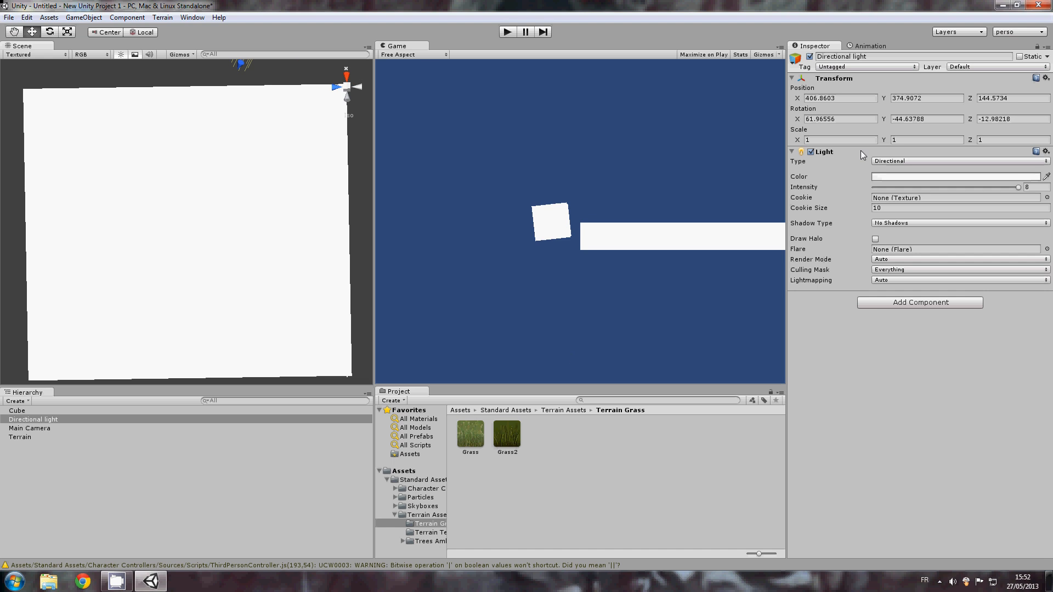
Add the Cliff texture from the Terrain Textures folder as the terrain's first paint texture
click(28, 437)
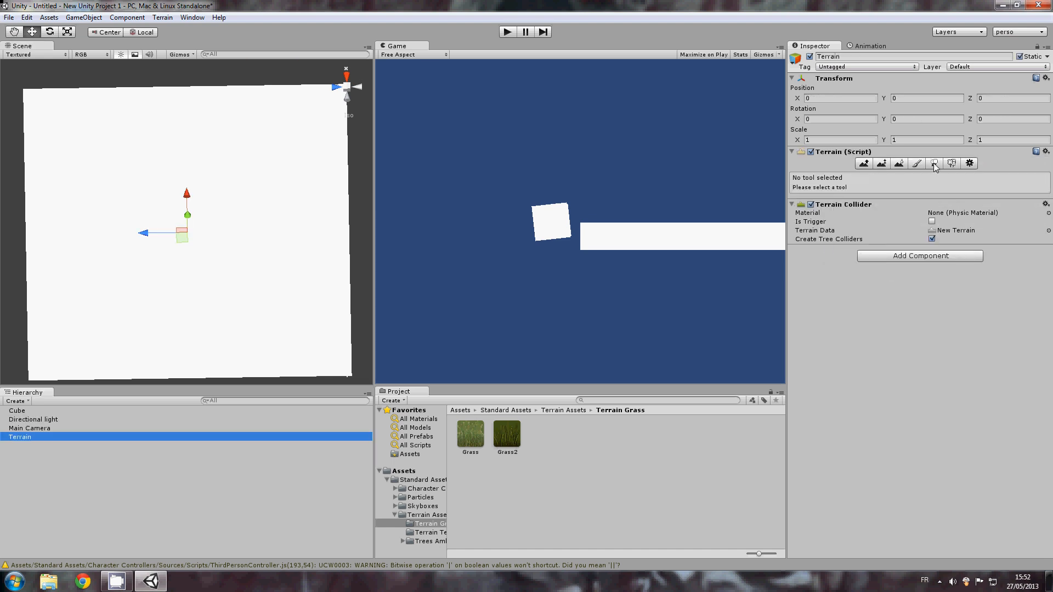
click(951, 164)
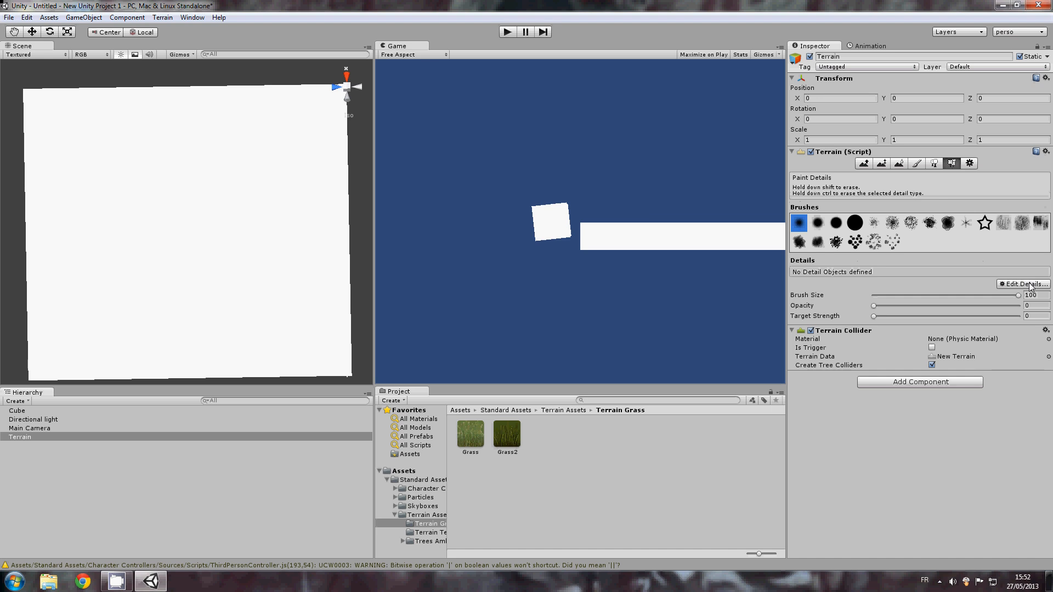
click(917, 164)
click(1004, 280)
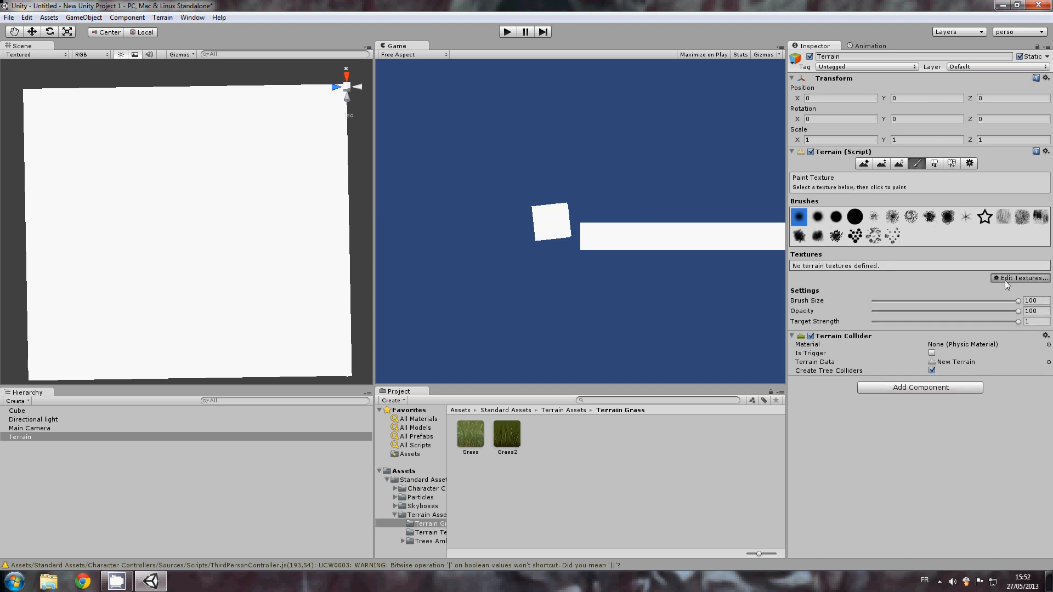
click(995, 282)
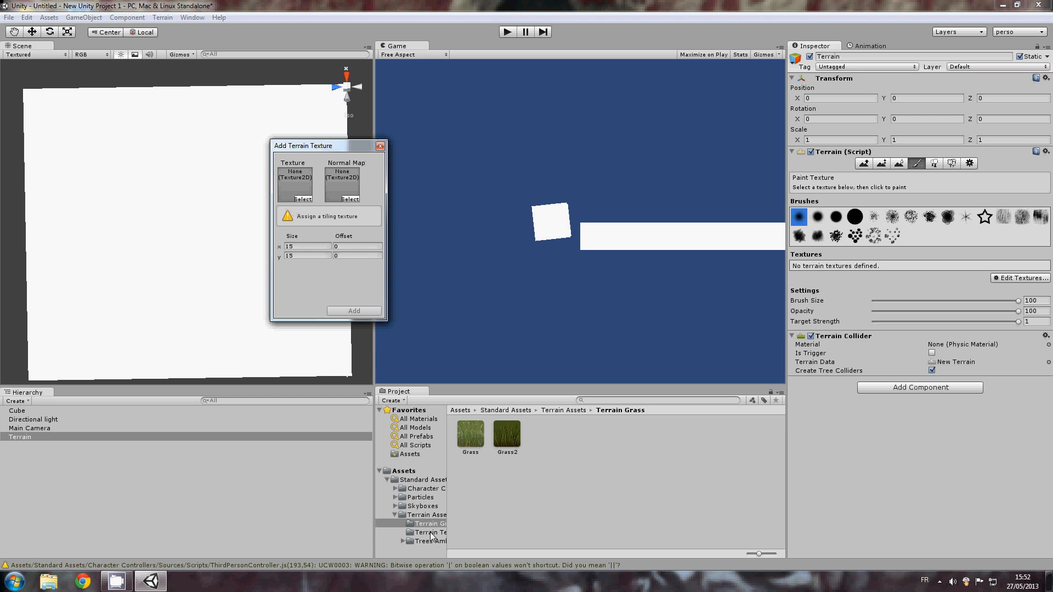
click(430, 532)
drag(448, 521, 485, 526)
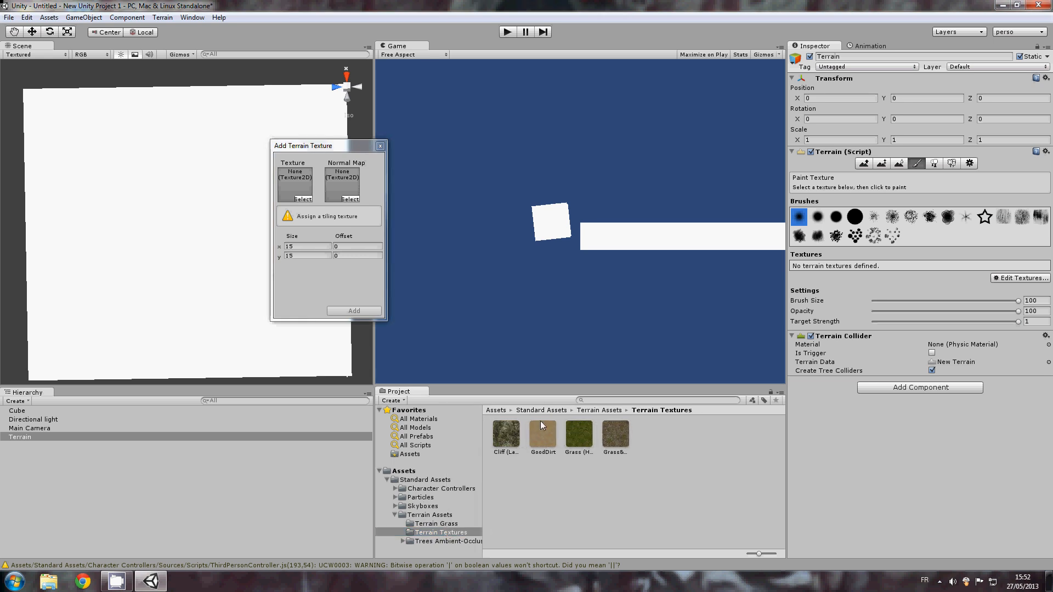
drag(509, 434, 295, 184)
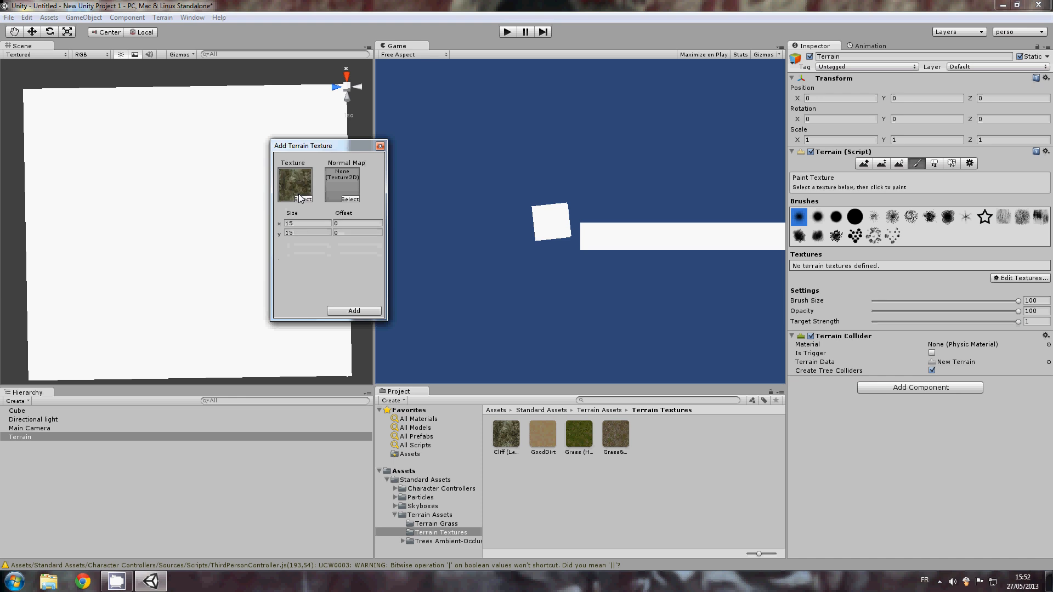
click(366, 312)
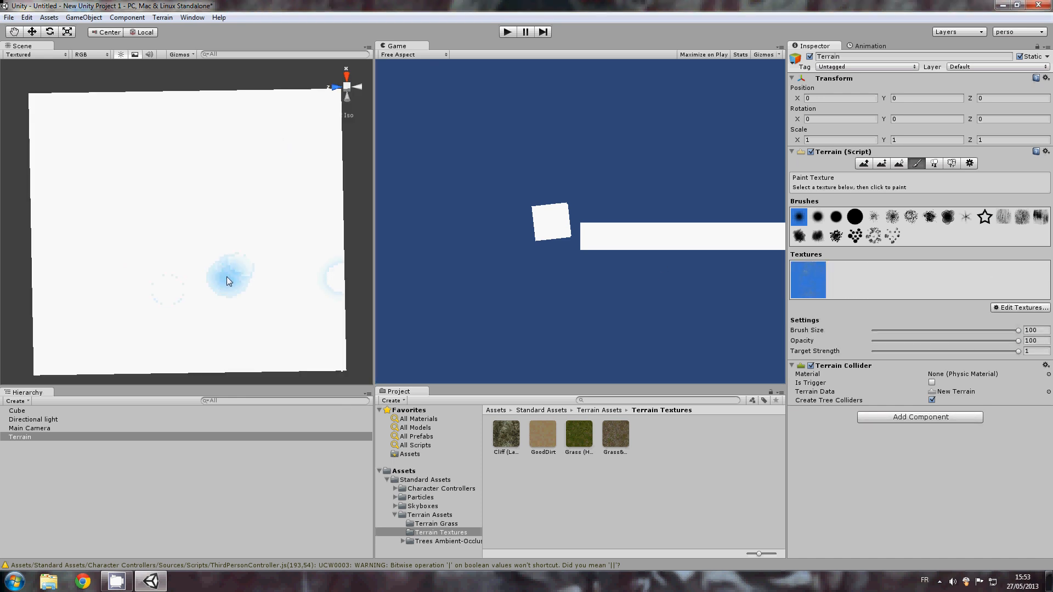
Choose the largest solid round brush for painting the terrain texture
scroll(233, 274, down, 2)
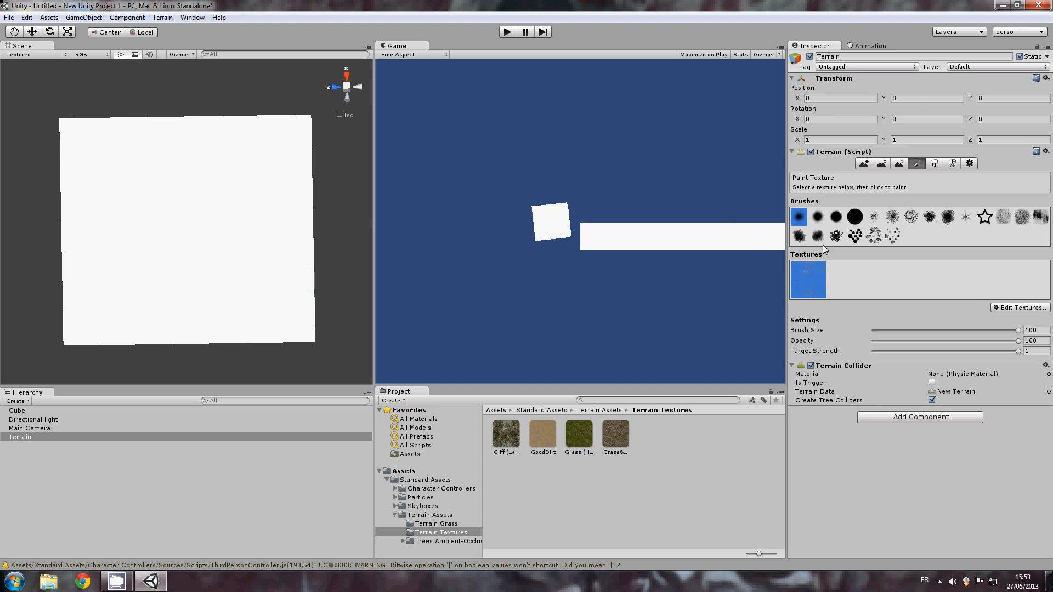
click(855, 218)
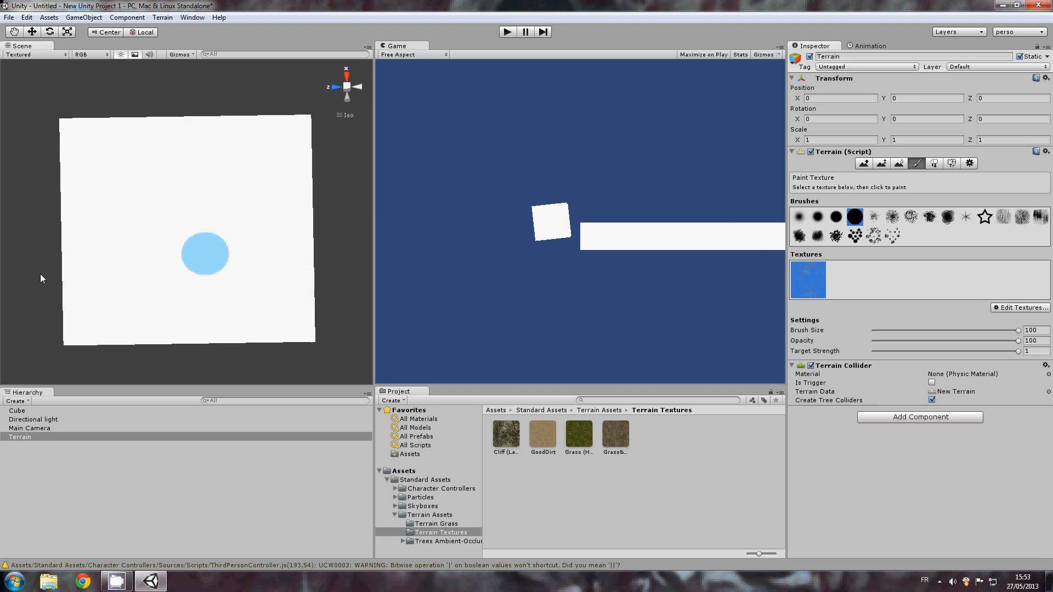
mouse_move(122, 360)
alt+mouse_down()
mouse_move(191, 211)
mouse_move(318, 146)
mouse_move(242, 322)
mouse_move(180, 364)
mouse_move(99, 365)
mouse_move(269, 399)
alt+mouse_up()
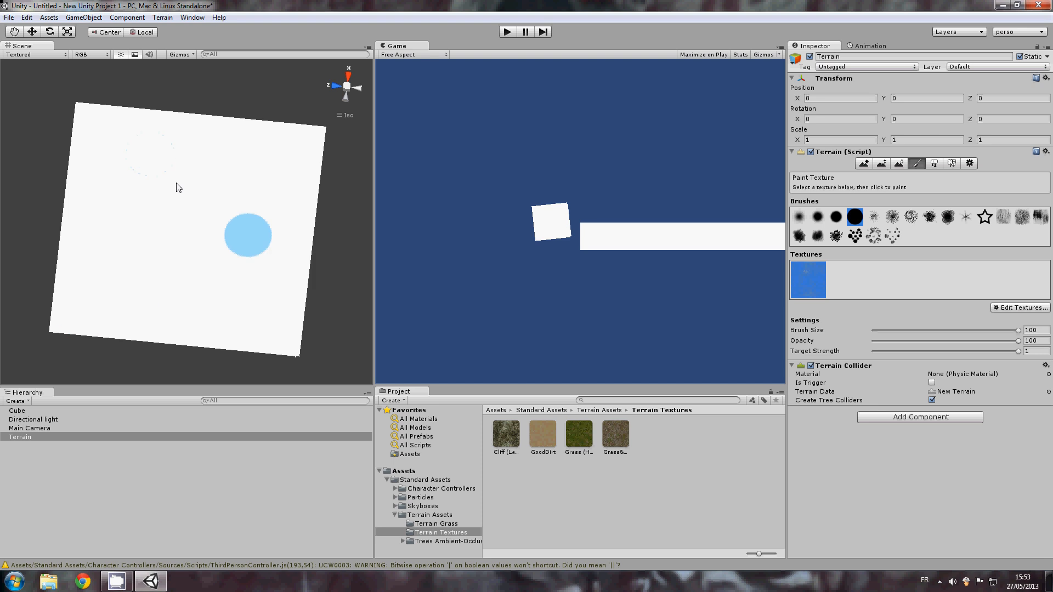
Lower the directional light's intensity to about 0.76 and inspect the terrain's texture up close
click(34, 420)
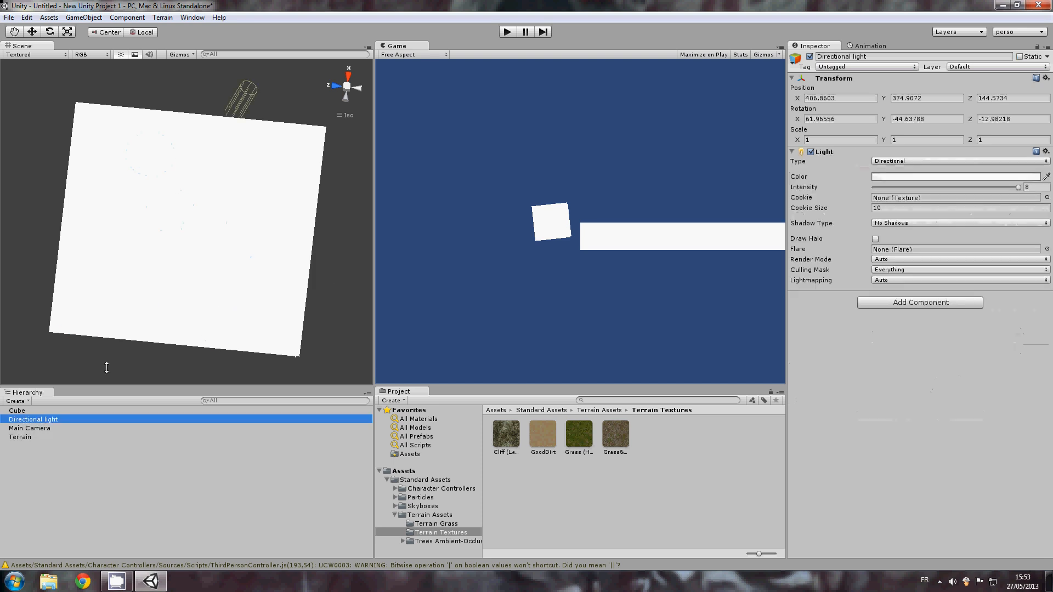
click(1020, 188)
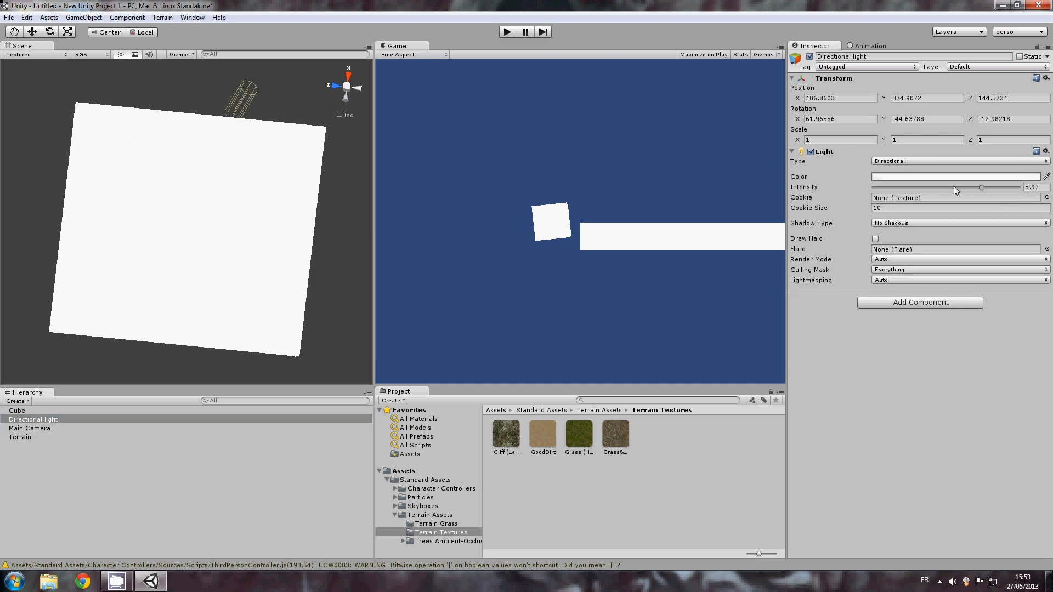
drag(955, 190, 891, 190)
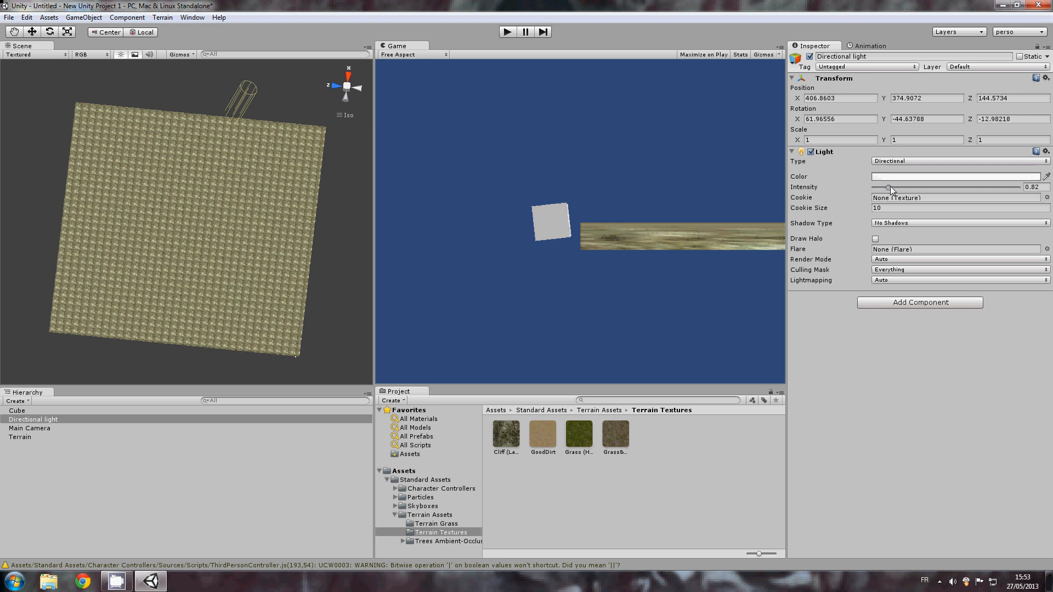
scroll(124, 252, up, 10)
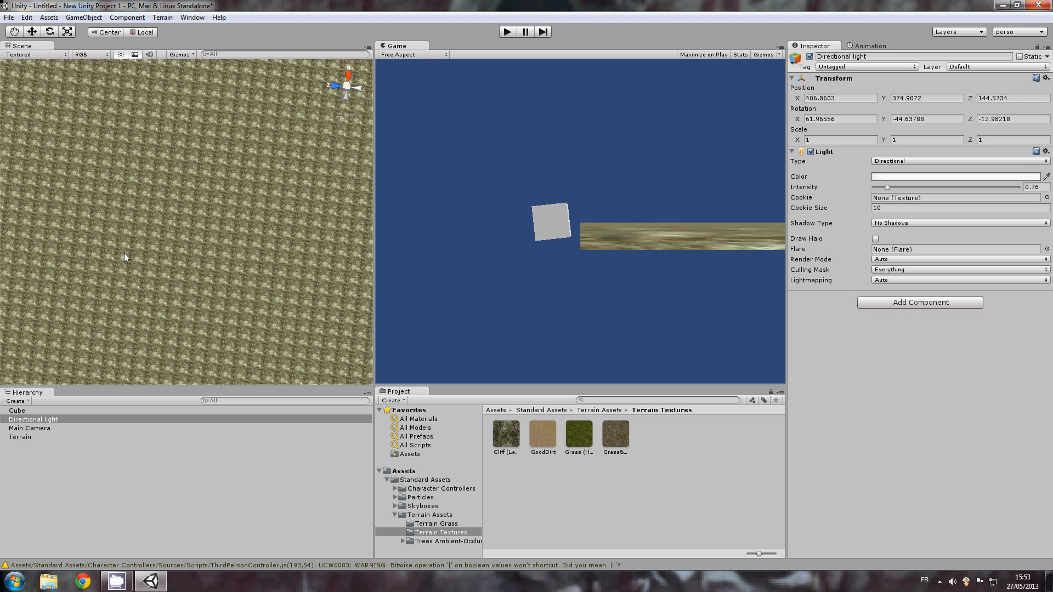
scroll(143, 249, down, 10)
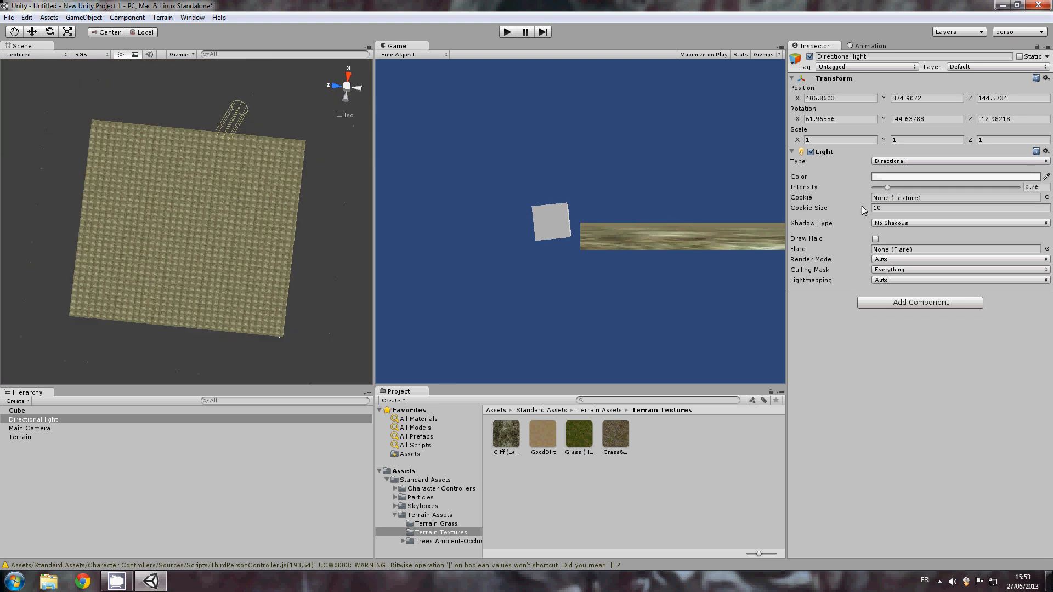
Open the terrain's Cliff texture settings for editing and move the dialog clear of the scene view
click(16, 437)
click(917, 163)
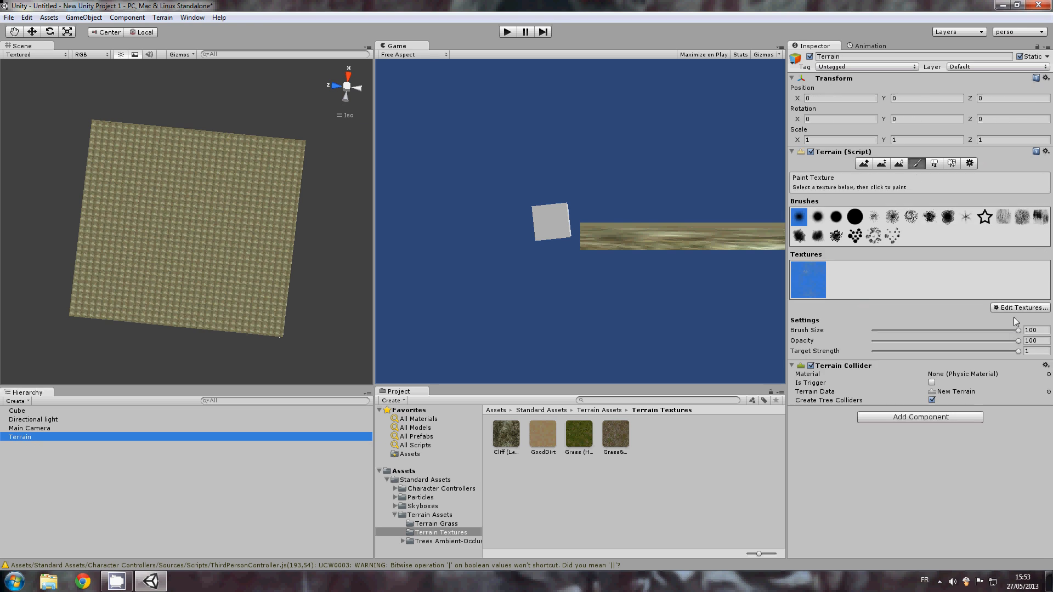
double_click(802, 273)
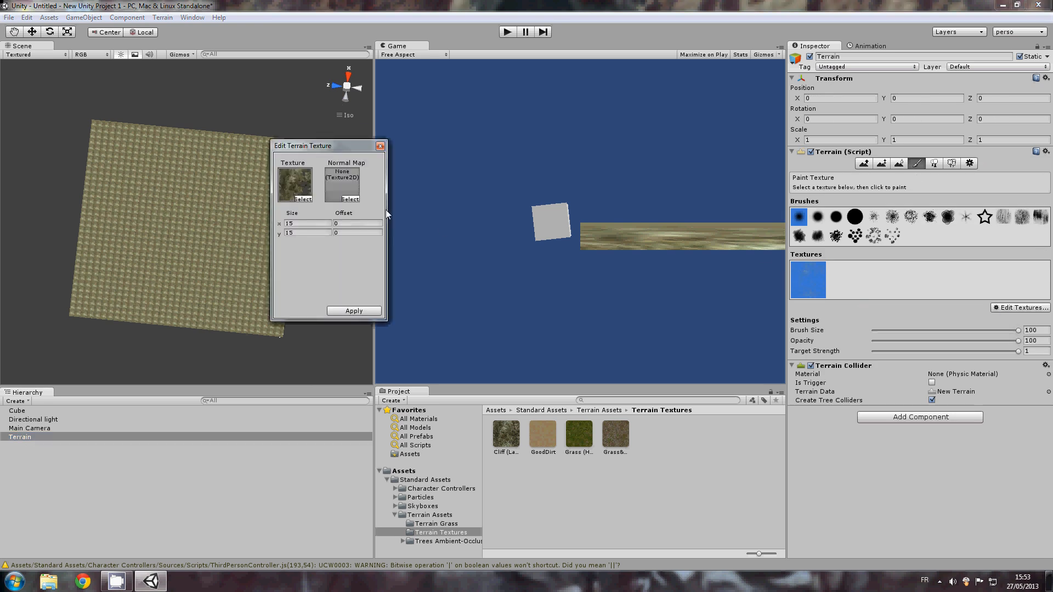
drag(311, 146, 553, 190)
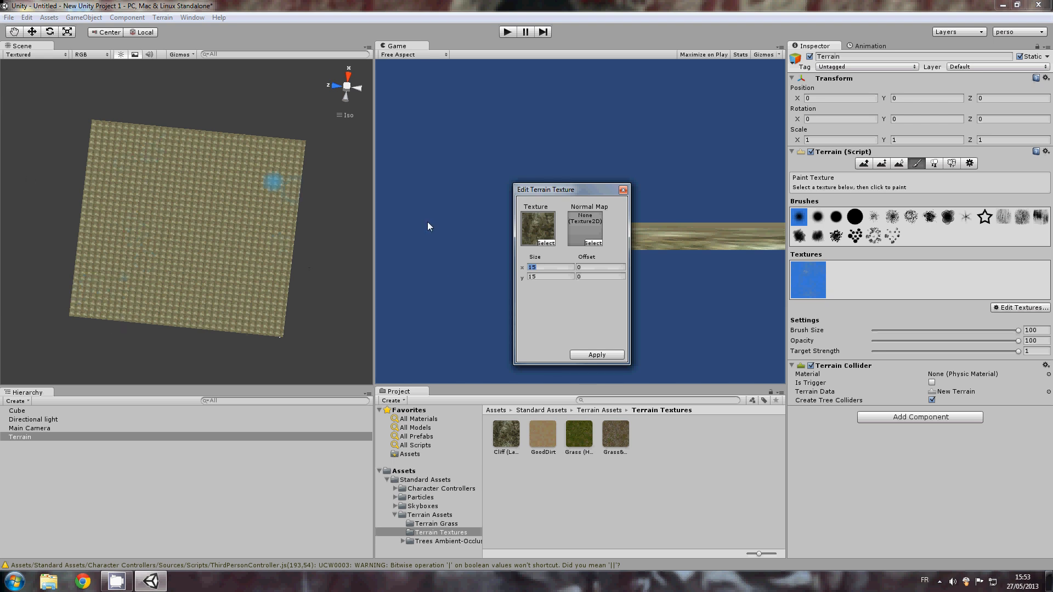
Try a tile size of 1 by 1 on the Cliff texture and examine the terrain
drag(528, 271, 516, 271)
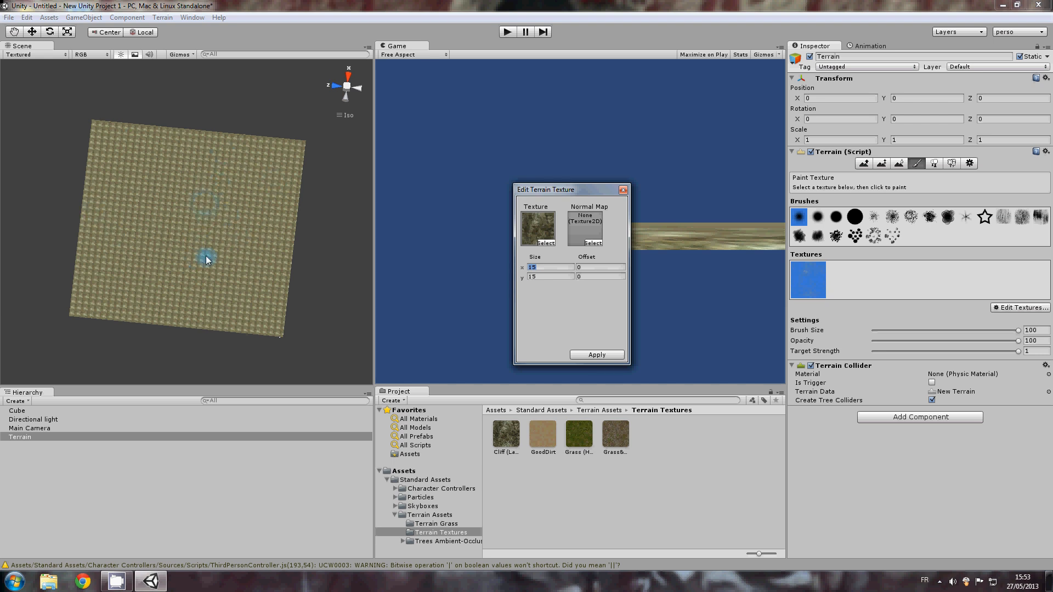
text(1)
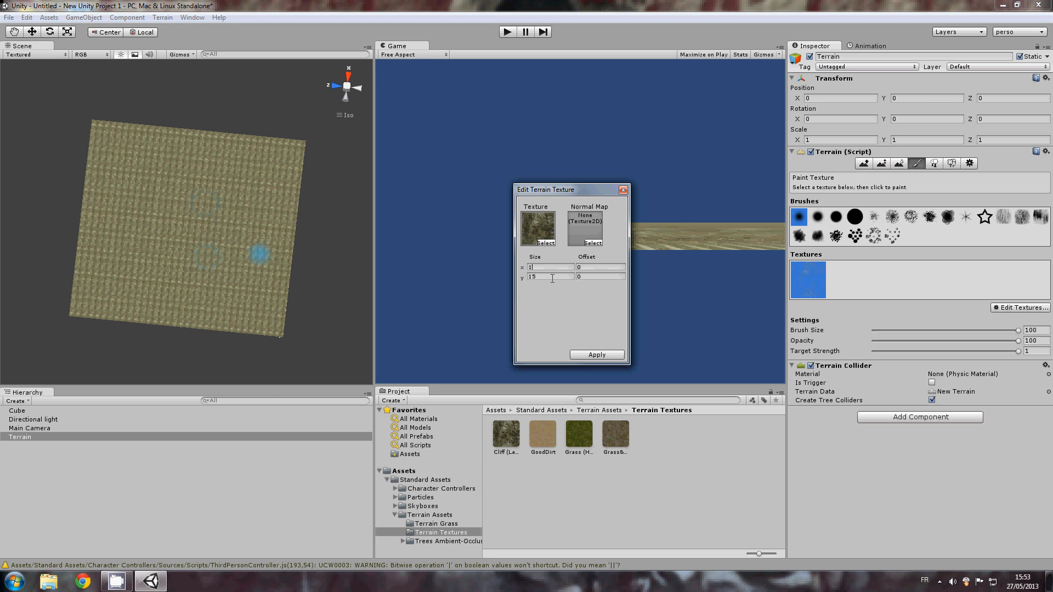
click(552, 278)
text(1)
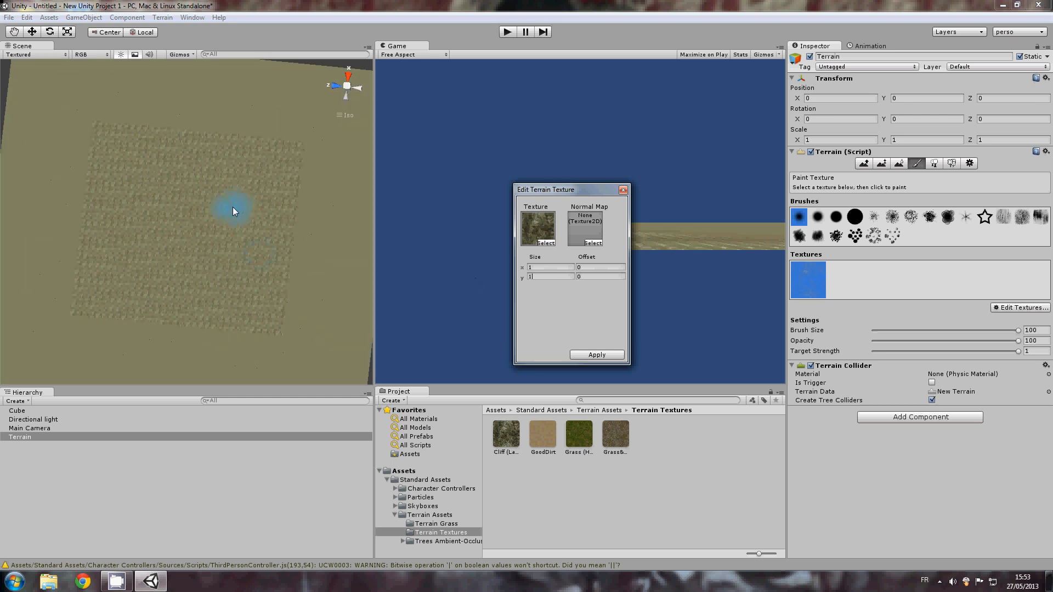
scroll(259, 296, up, 5)
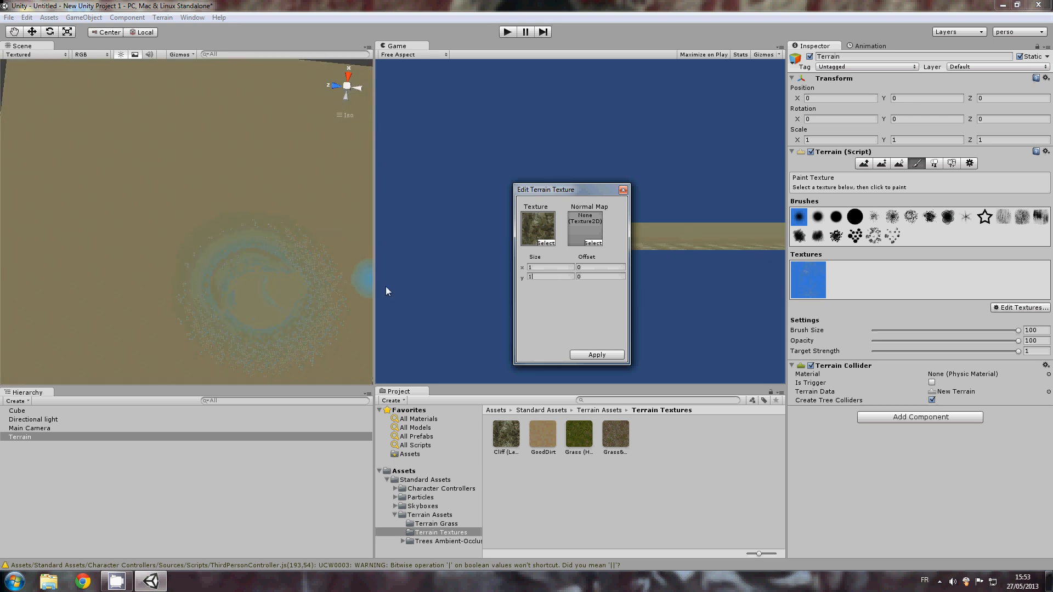
Set the Cliff texture's tile size to 5 in X and Y
text(5)
key(BackSpace)
text(5)
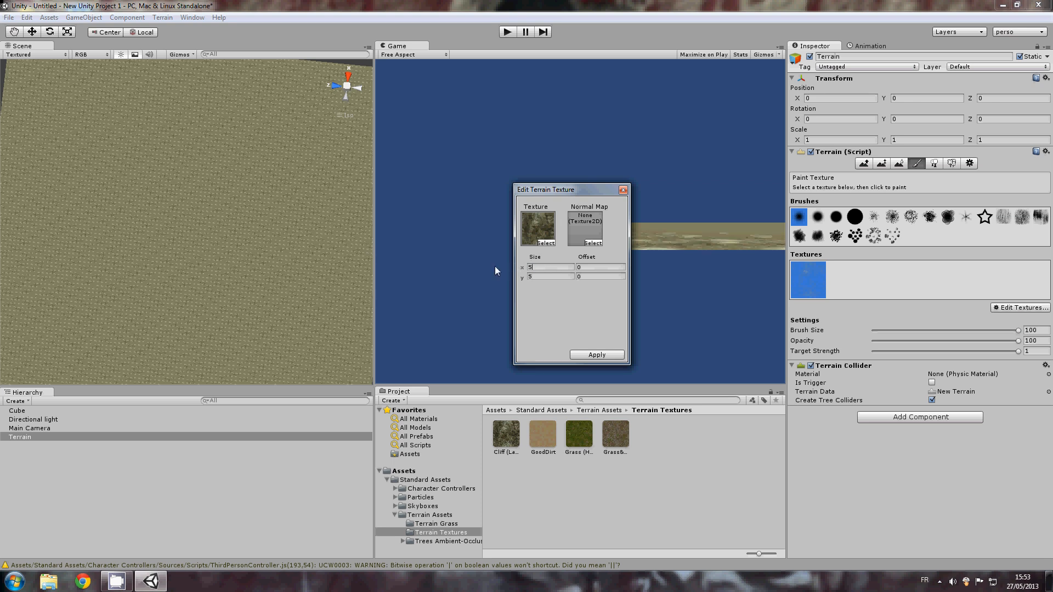
Rotate the main camera about 37.4 degrees around Y so it faces across the terrain
scroll(192, 302, down, 5)
alt+drag(192, 302, 34, 442)
click(29, 429)
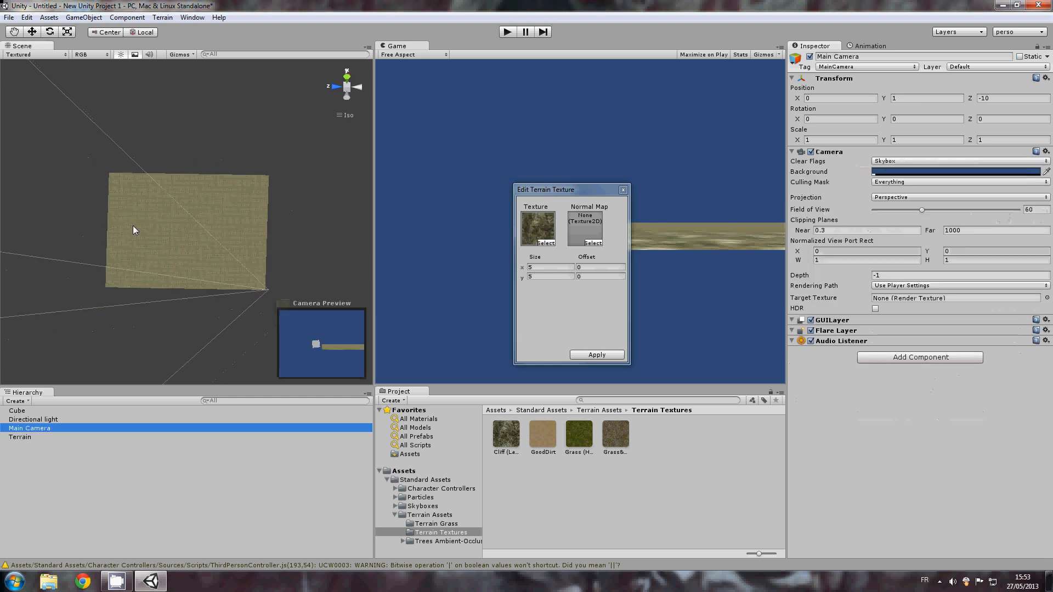
click(49, 32)
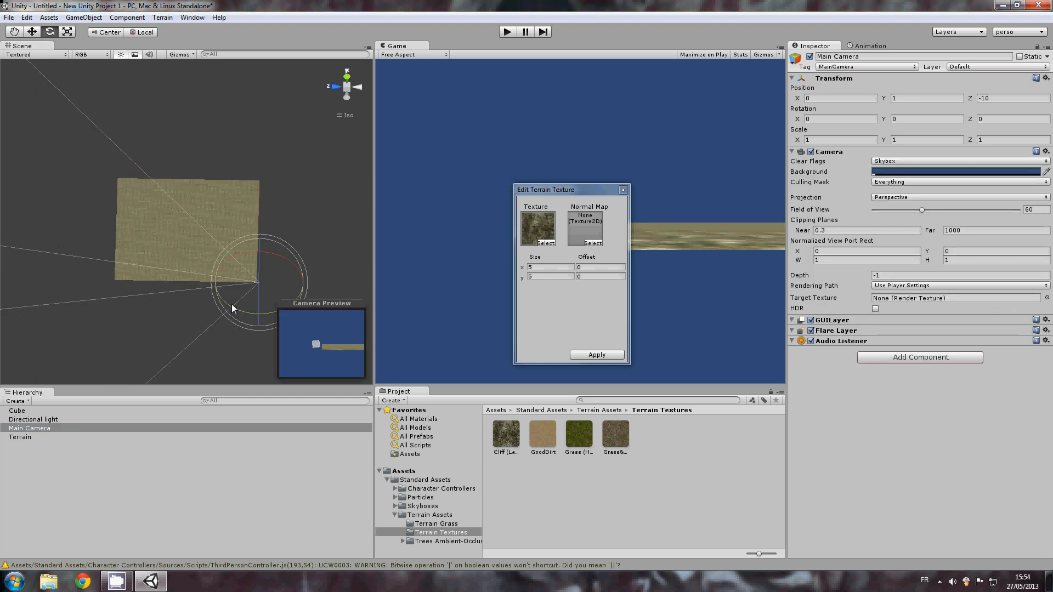
drag(235, 301, 157, 310)
Raise the main camera to about Y 184, angle it down across the terrain, and apply the terrain texture settings
click(33, 31)
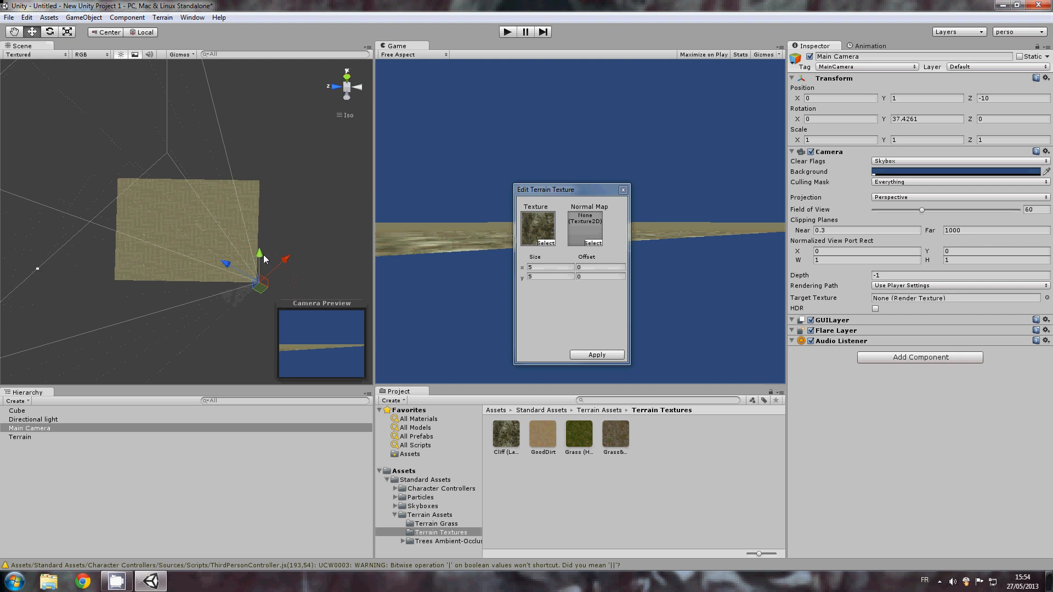
drag(260, 256, 256, 220)
click(50, 32)
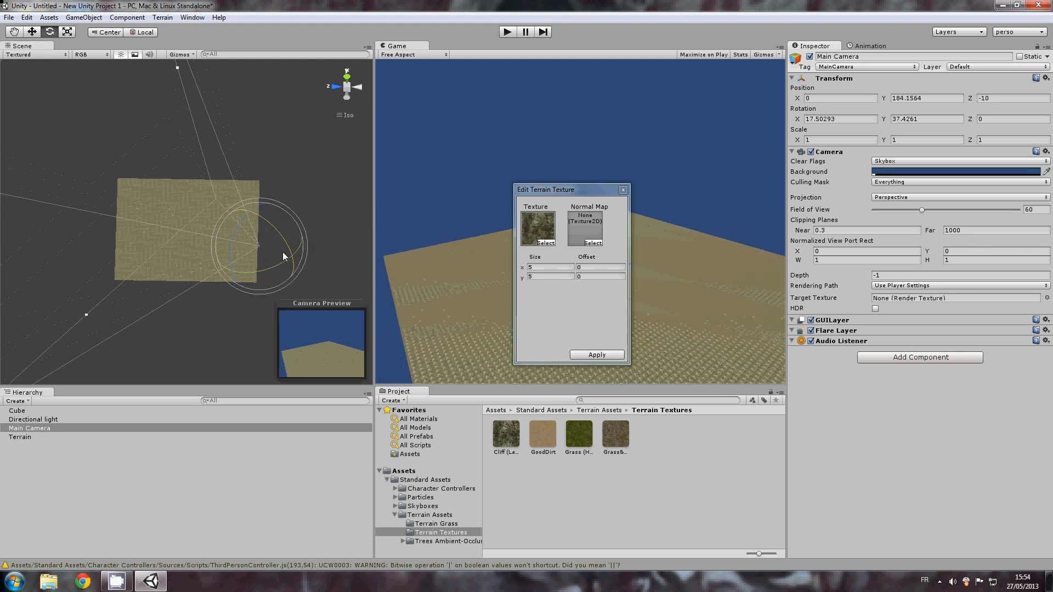
drag(271, 272, 251, 277)
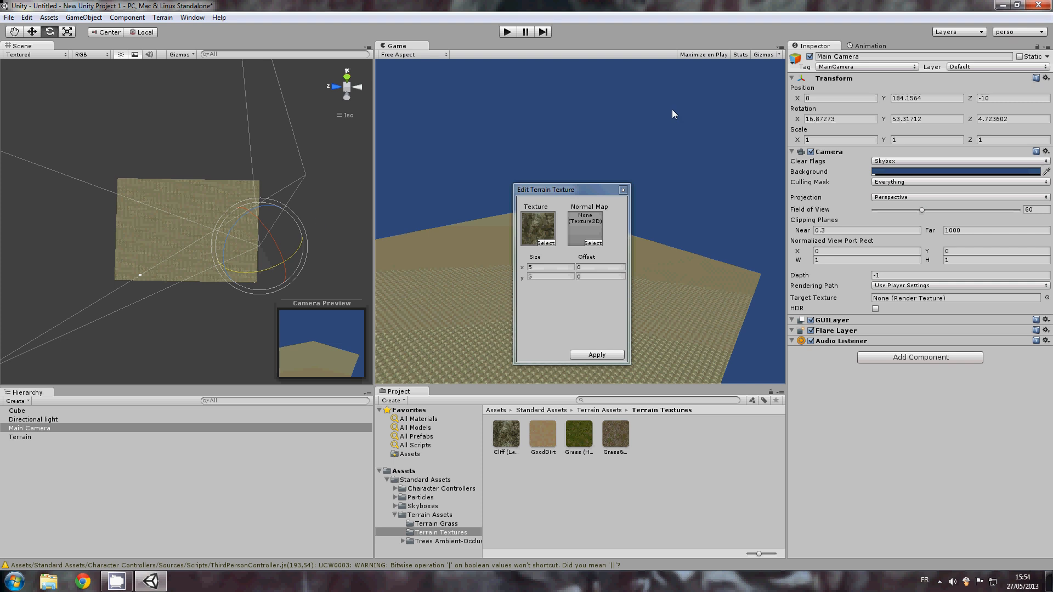
click(598, 355)
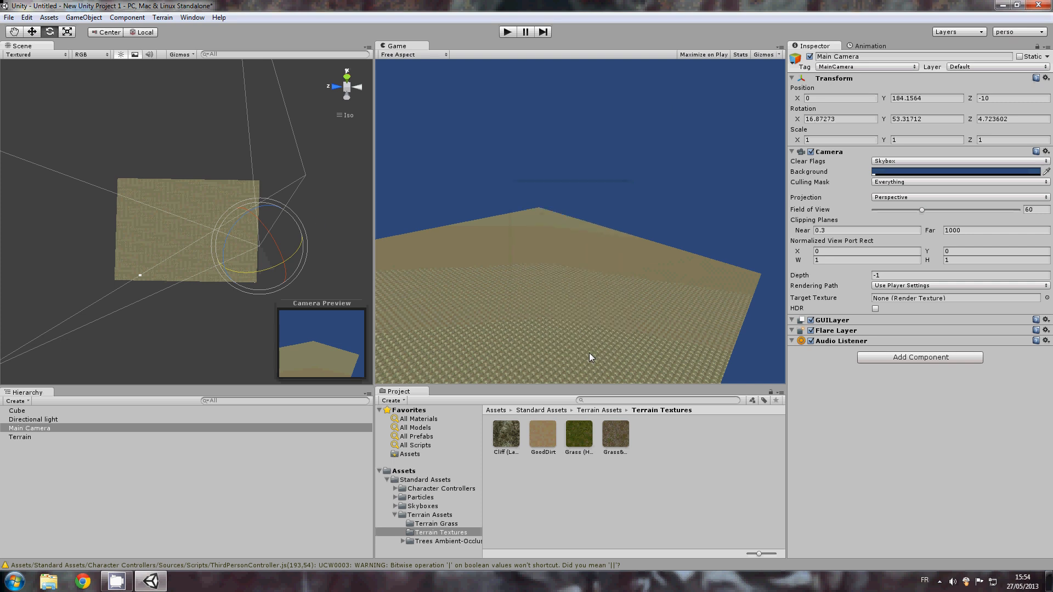
Move the cube across the terrain to about X 280, Y 32, Z 490 and collapse its Box Collider
click(16, 411)
key(w)
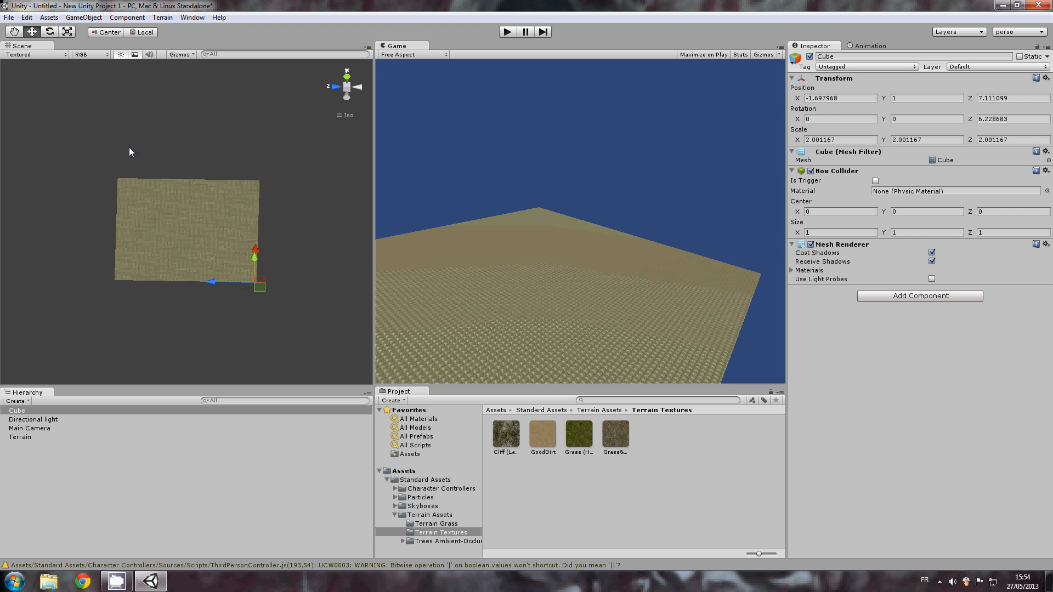
drag(262, 284, 164, 192)
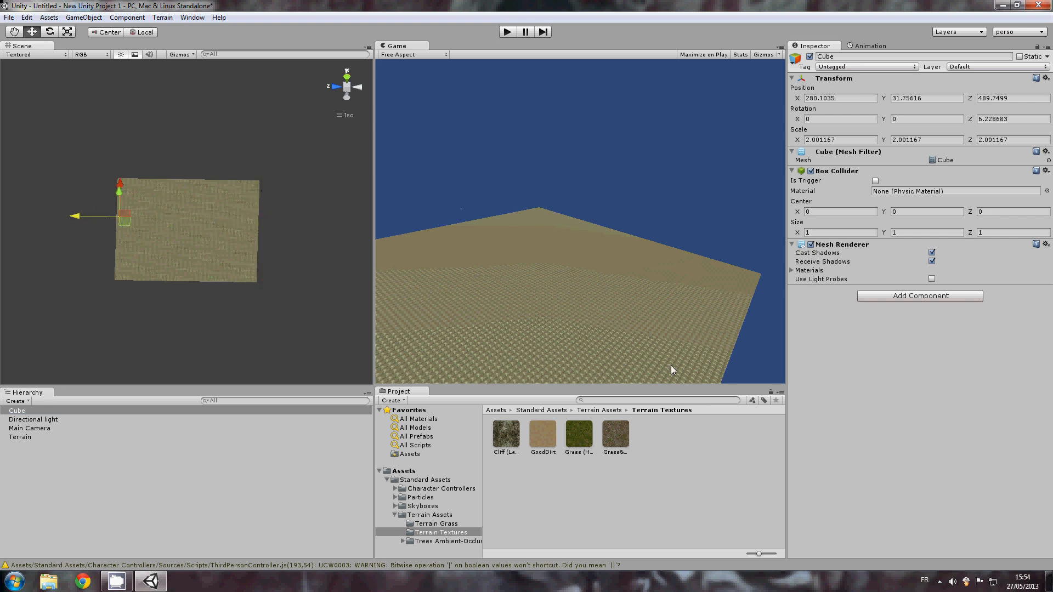
click(840, 172)
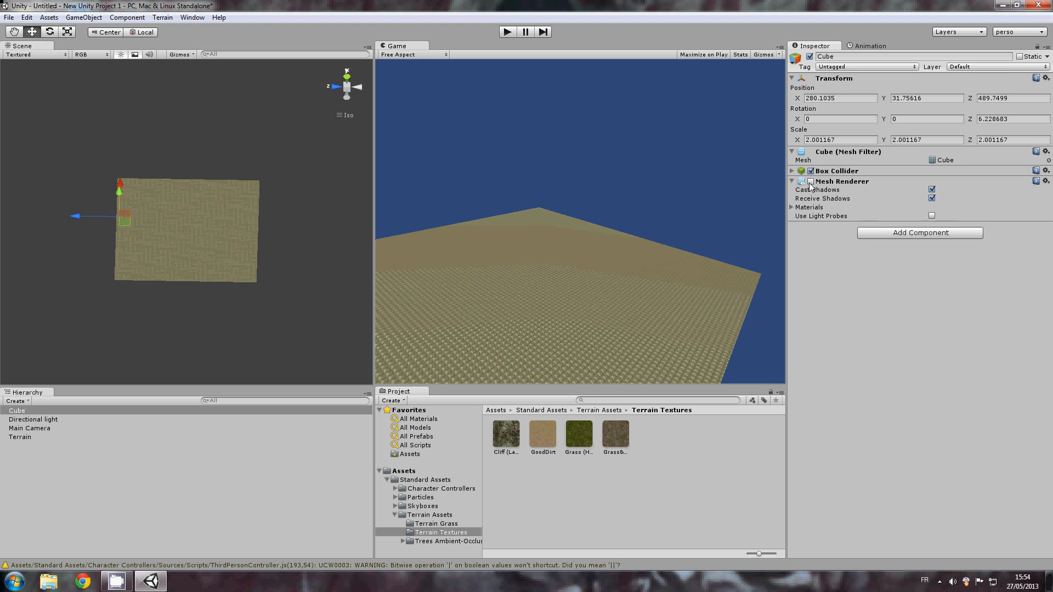
Make the cube a child of Main Camera and set its local position to X 0, Y 0, Z 10
mouse_move(21, 415)
mouse_down()
mouse_move(31, 452)
mouse_move(30, 429)
mouse_up()
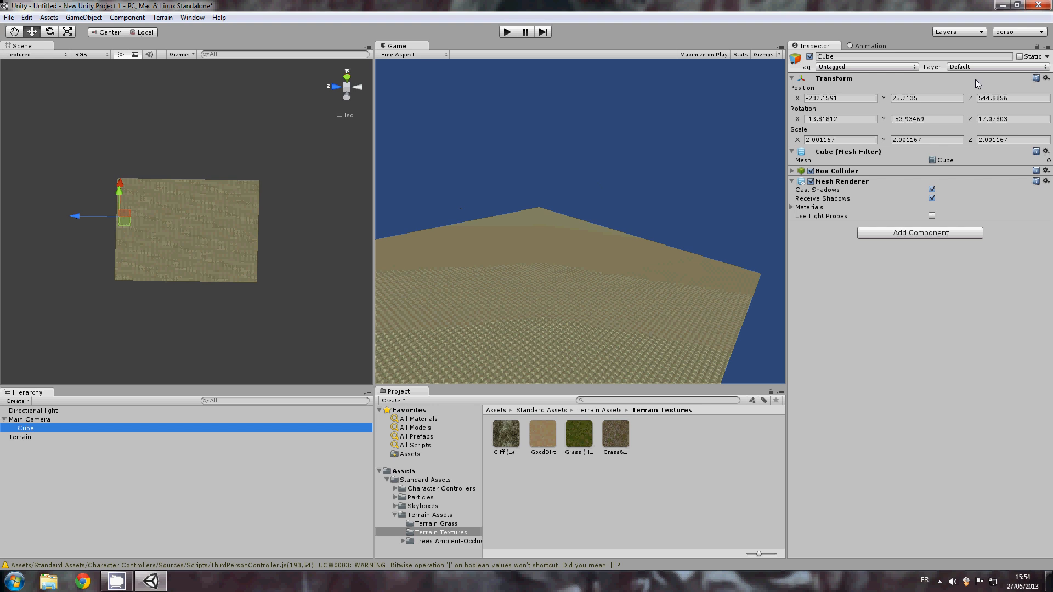
click(927, 99)
text(0)
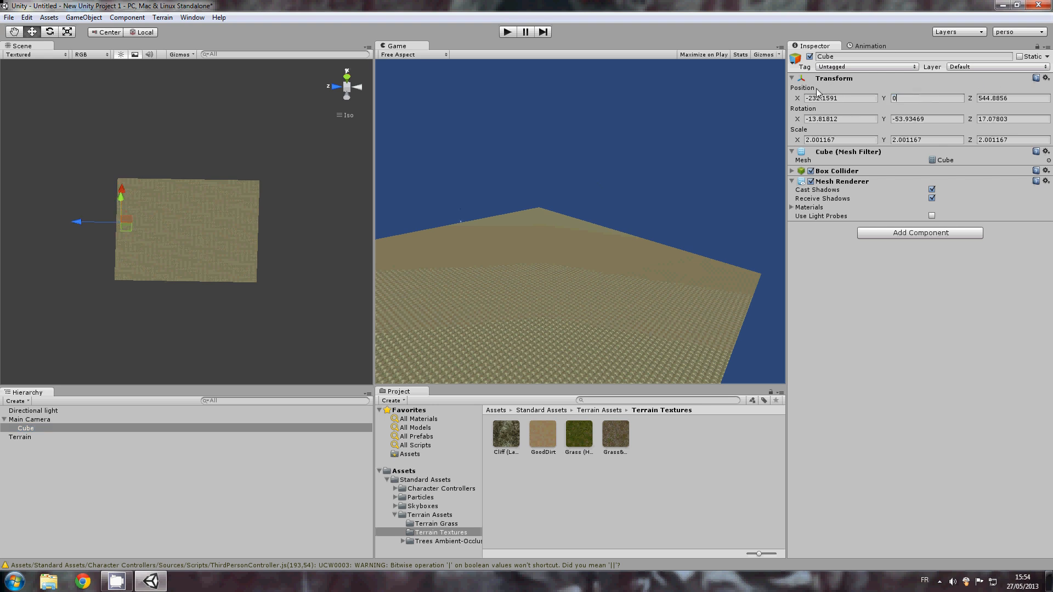
click(822, 98)
text(0)
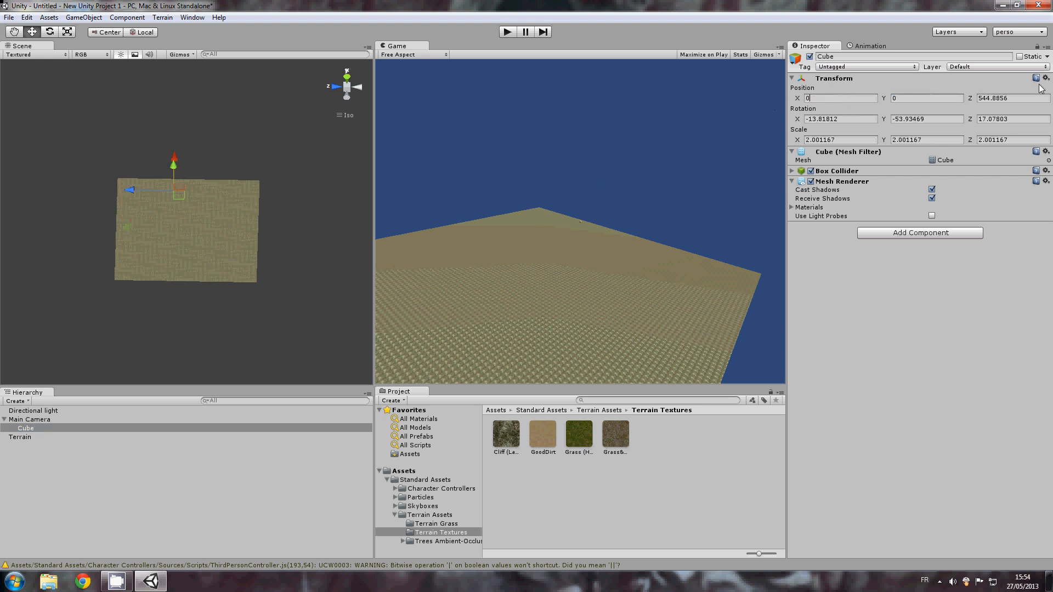
drag(1035, 98, 905, 105)
text(100)
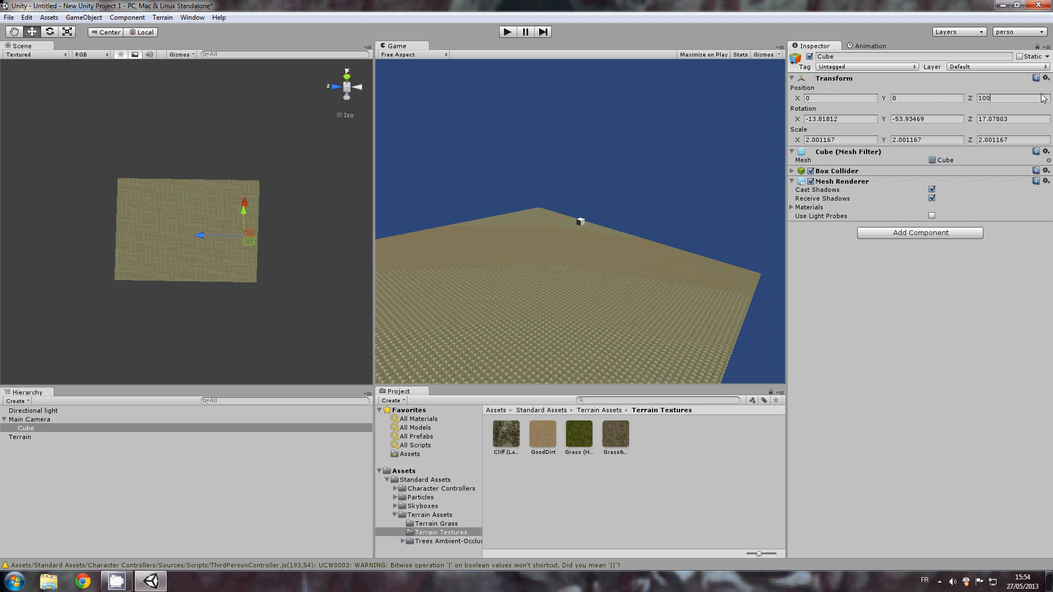
key(BackSpace)
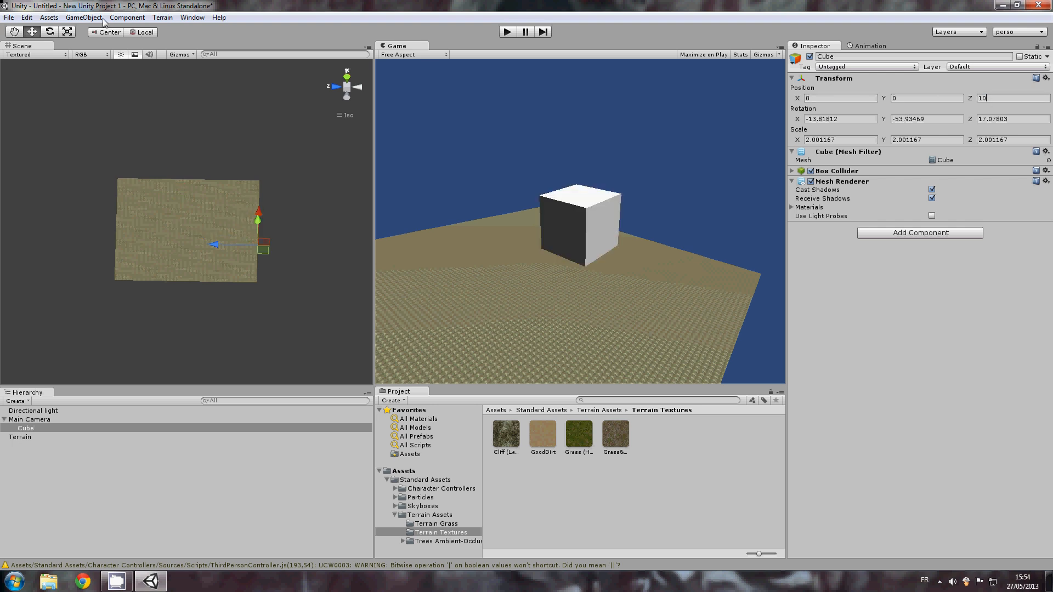
Rotate the cube to about -3, -91.3 and 5.8 degrees and move it out from under Main Camera
click(50, 32)
drag(222, 269, 262, 216)
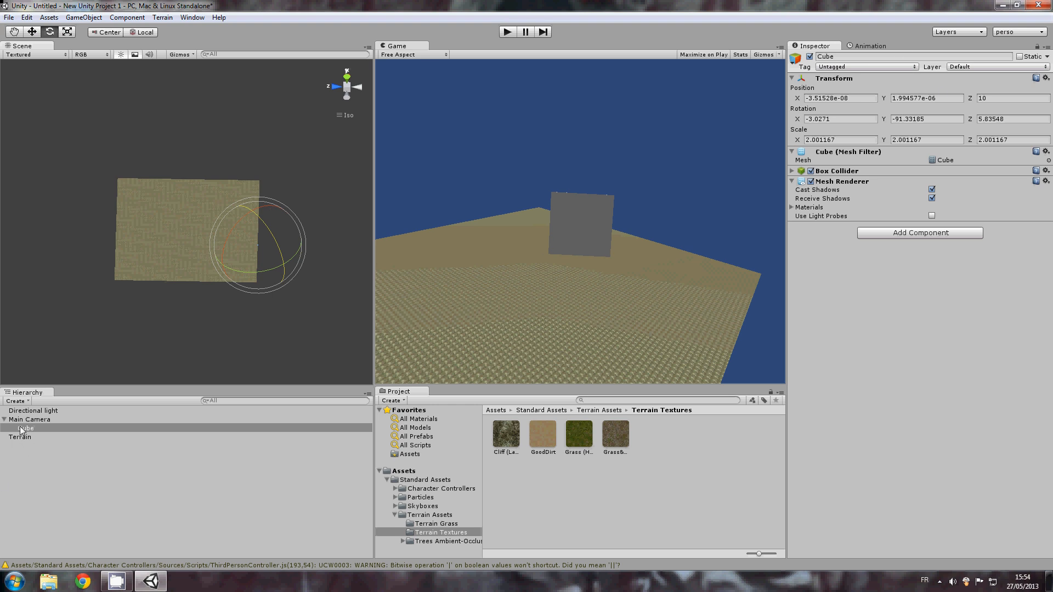
drag(22, 430, 22, 436)
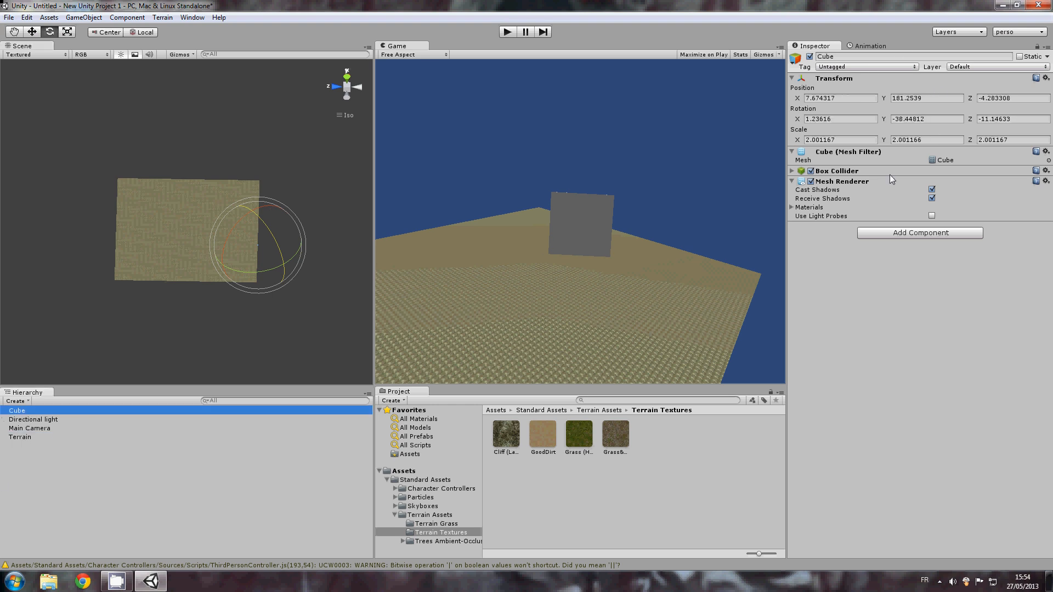
Toggle the cube's Mesh Renderer off and on, and switch its Box Collider's Is Trigger option on and off
click(810, 182)
click(810, 181)
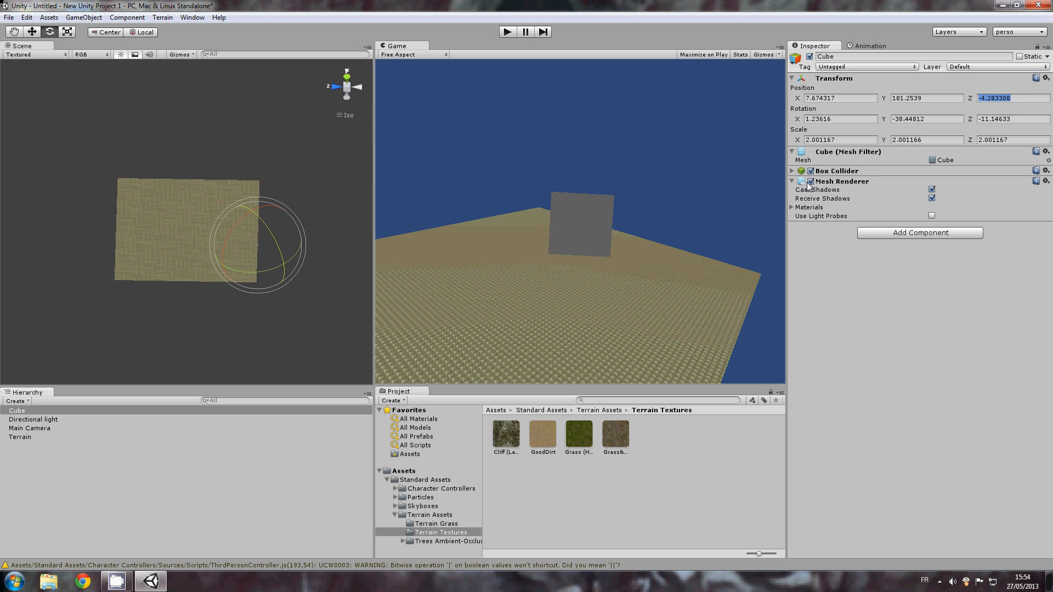
click(793, 171)
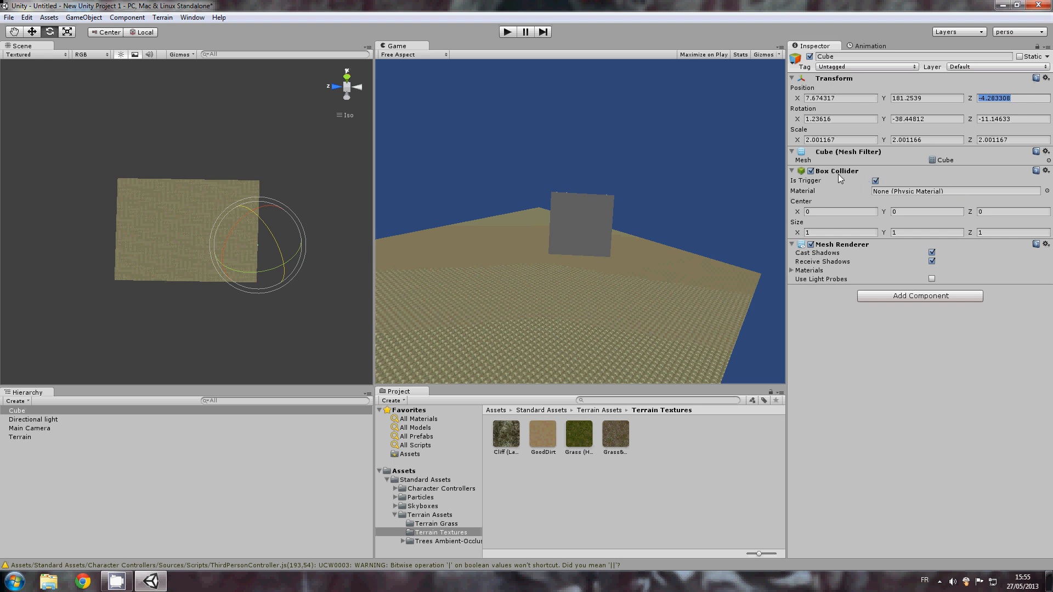
click(772, 180)
click(875, 180)
Collapse the cube's Mesh Filter, Box Collider and Mesh Renderer components
click(793, 152)
click(792, 162)
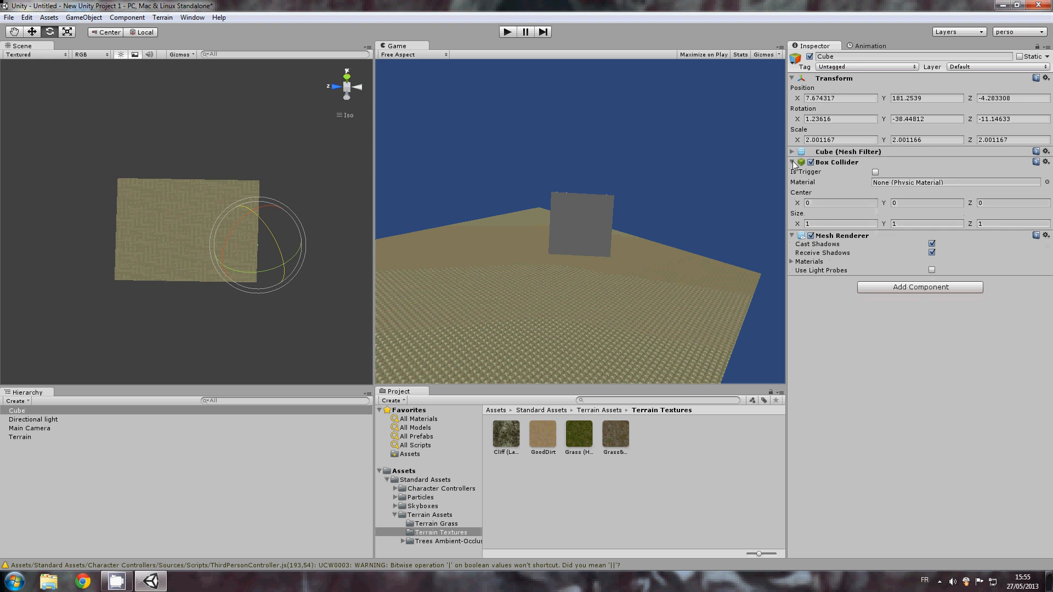
click(792, 173)
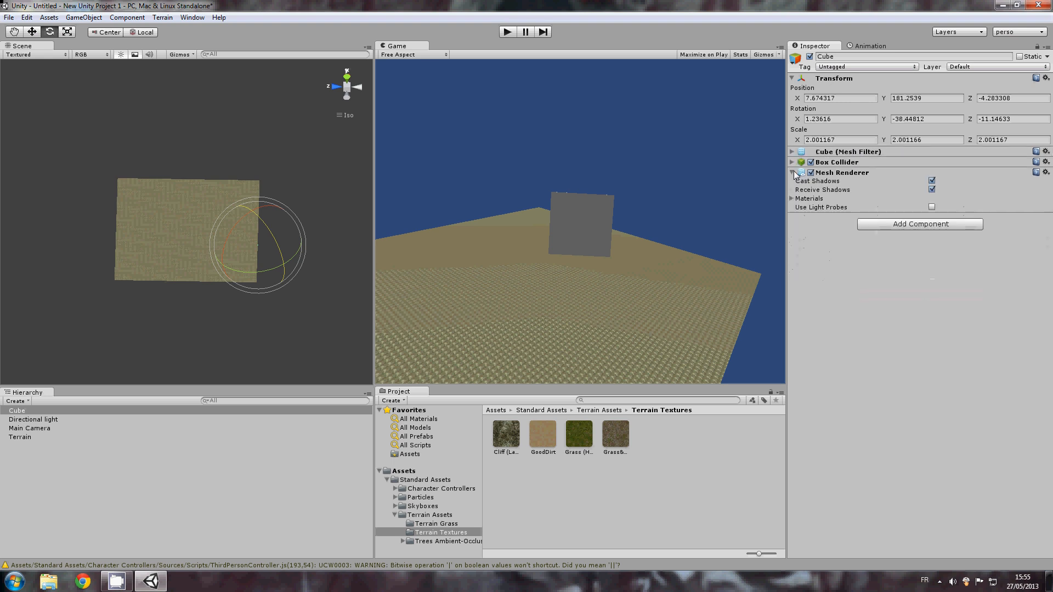
Try placing the First Person Controller from the Character Controllers assets on the terrain, and delete it from the scene
click(394, 514)
click(383, 479)
click(387, 480)
click(387, 480)
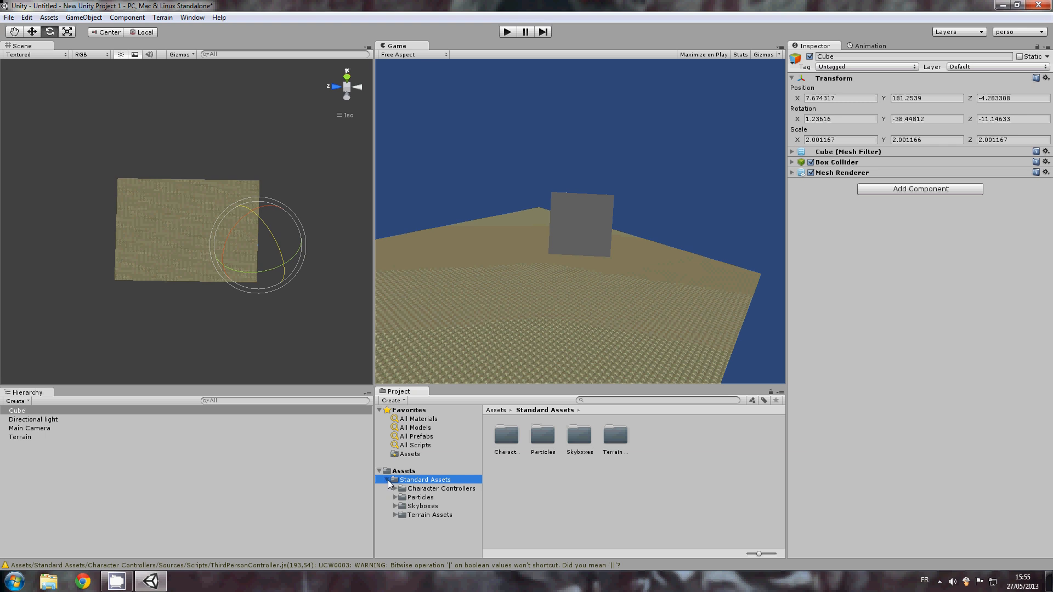
click(420, 489)
click(423, 495)
click(441, 488)
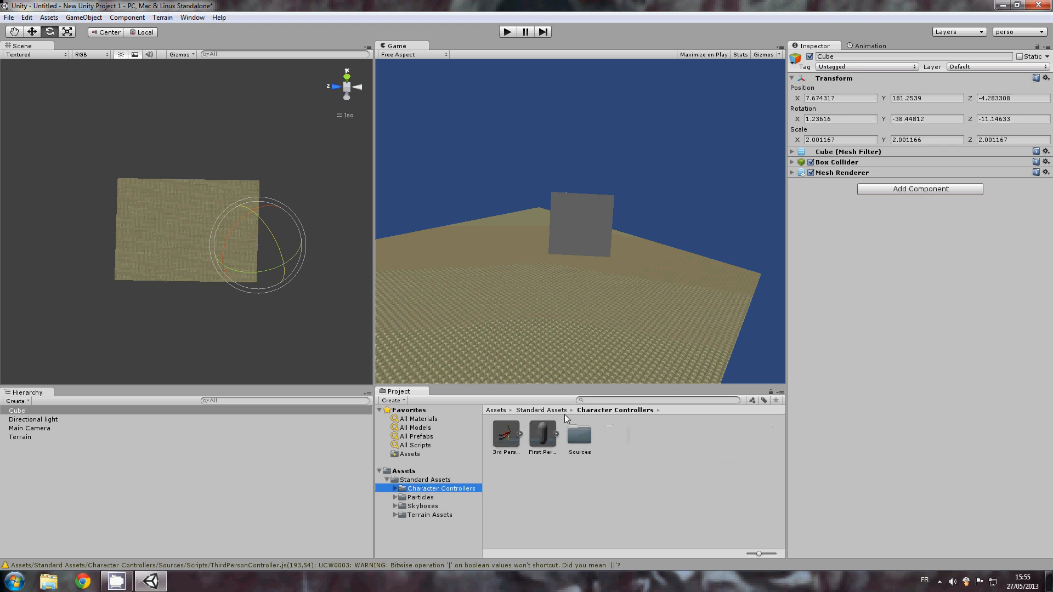
drag(541, 434, 187, 243)
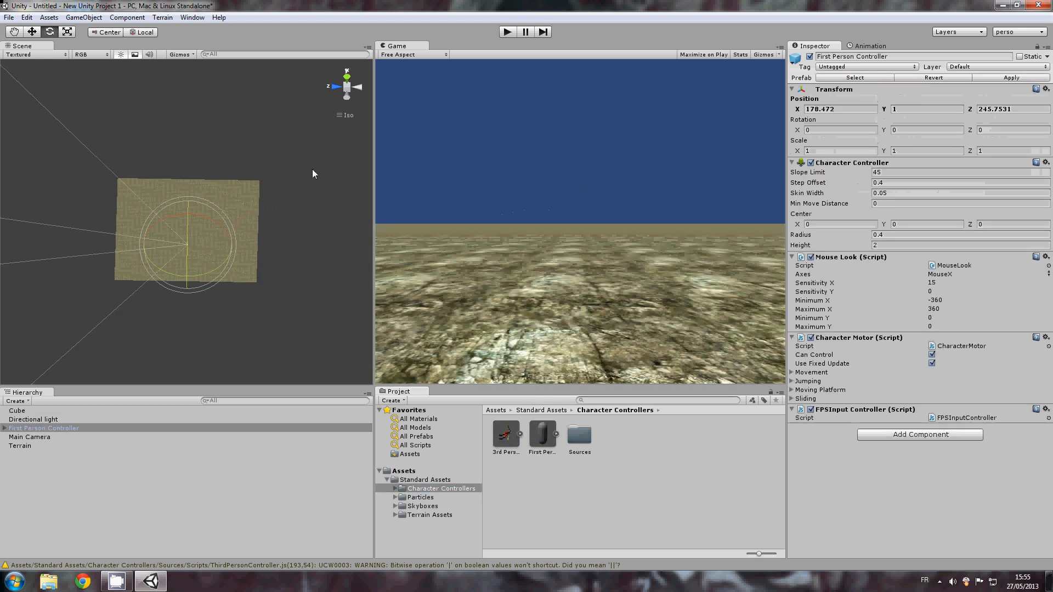
click(94, 429)
key(Delete)
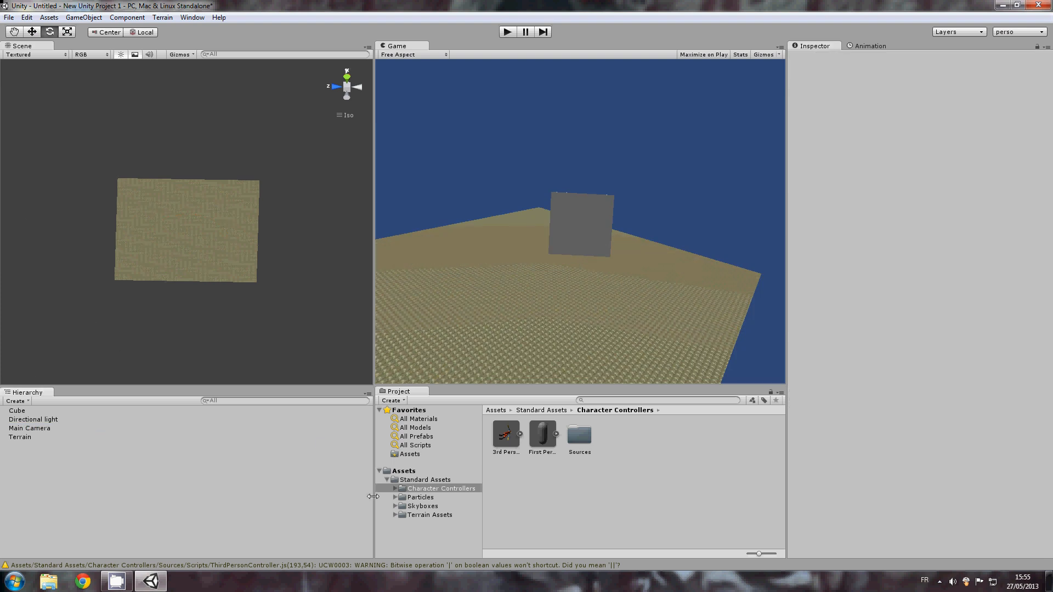
Place the Fire1 particle prefab on the terrain, frame it for a close look, and delete it
click(412, 497)
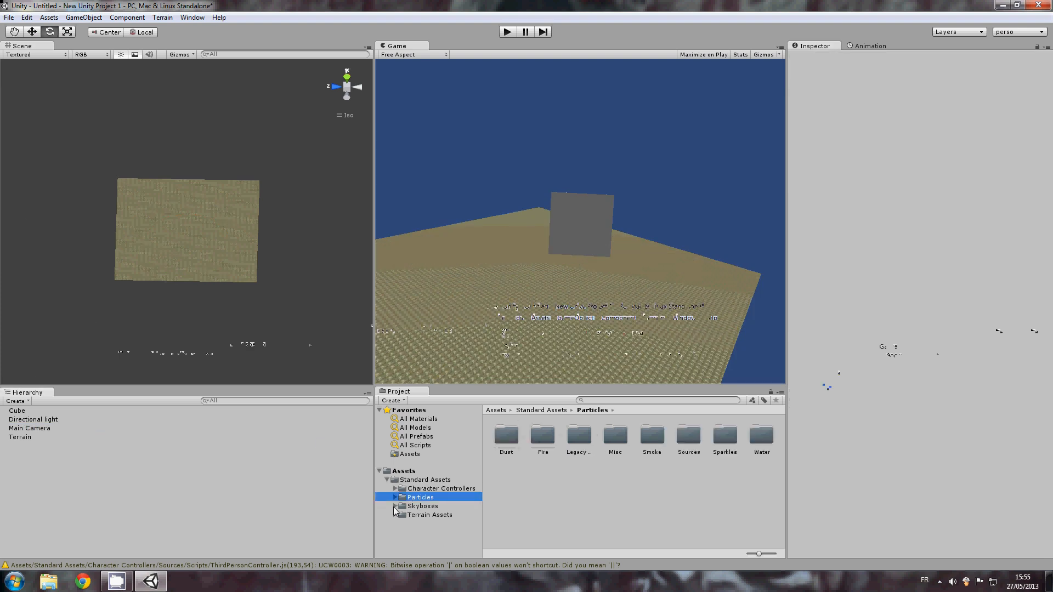
click(395, 497)
click(420, 514)
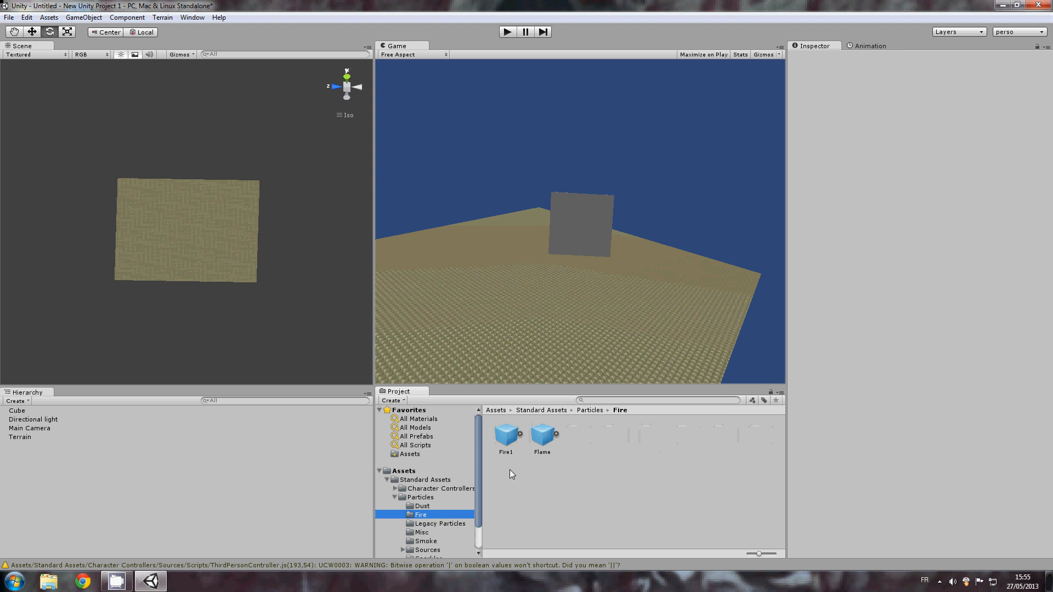
drag(506, 436, 226, 242)
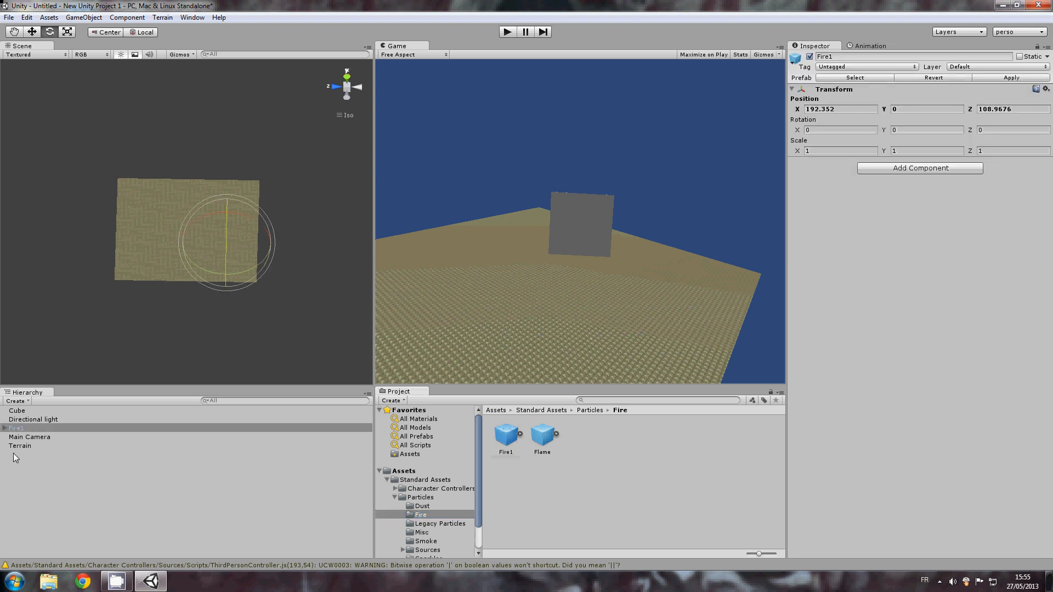
click(22, 428)
double_click(44, 427)
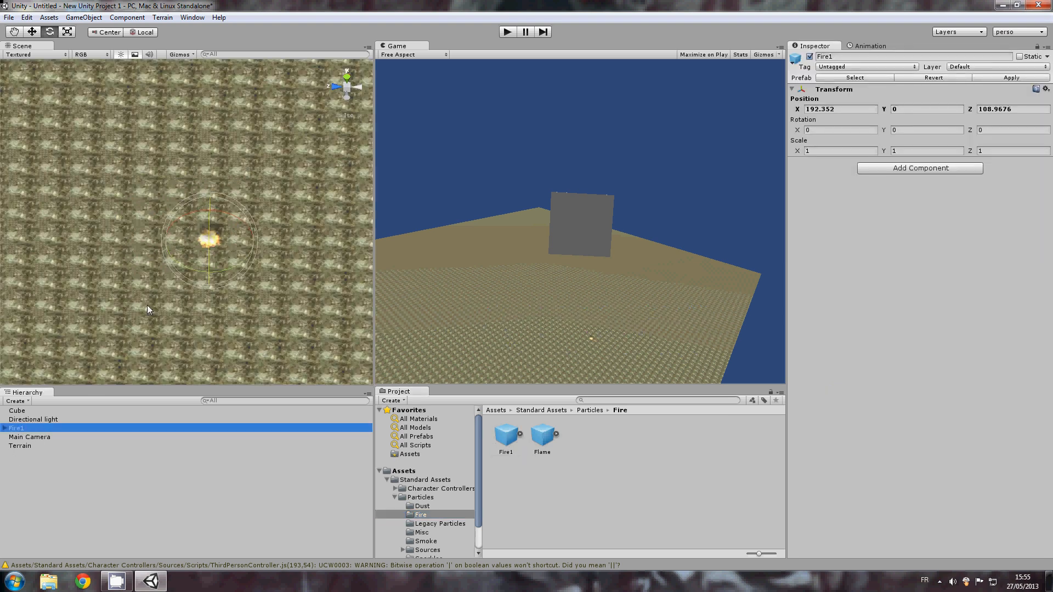
alt+drag(147, 305, 110, 307)
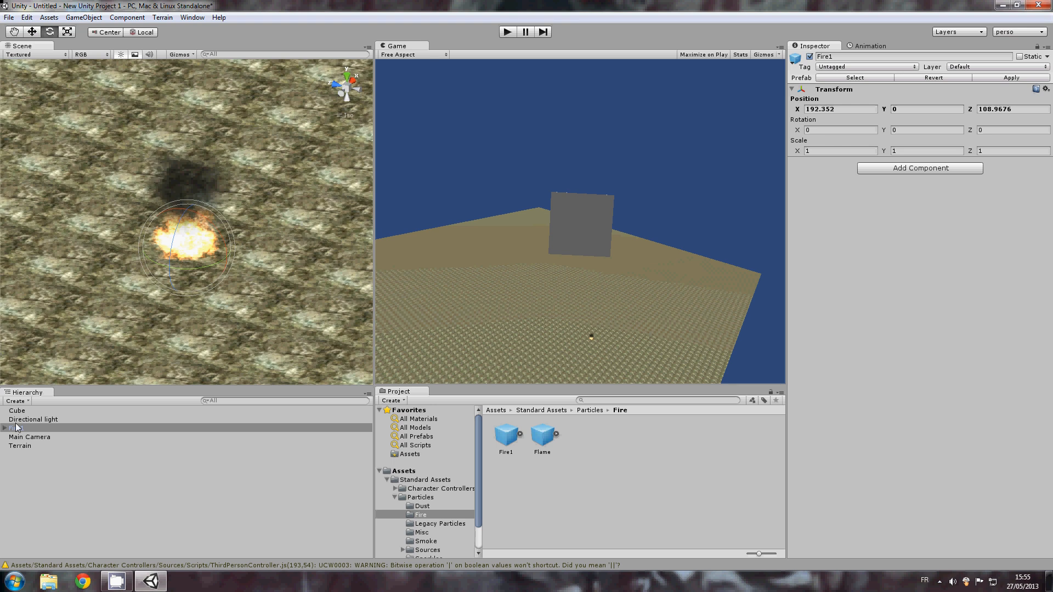
click(16, 428)
key(Delete)
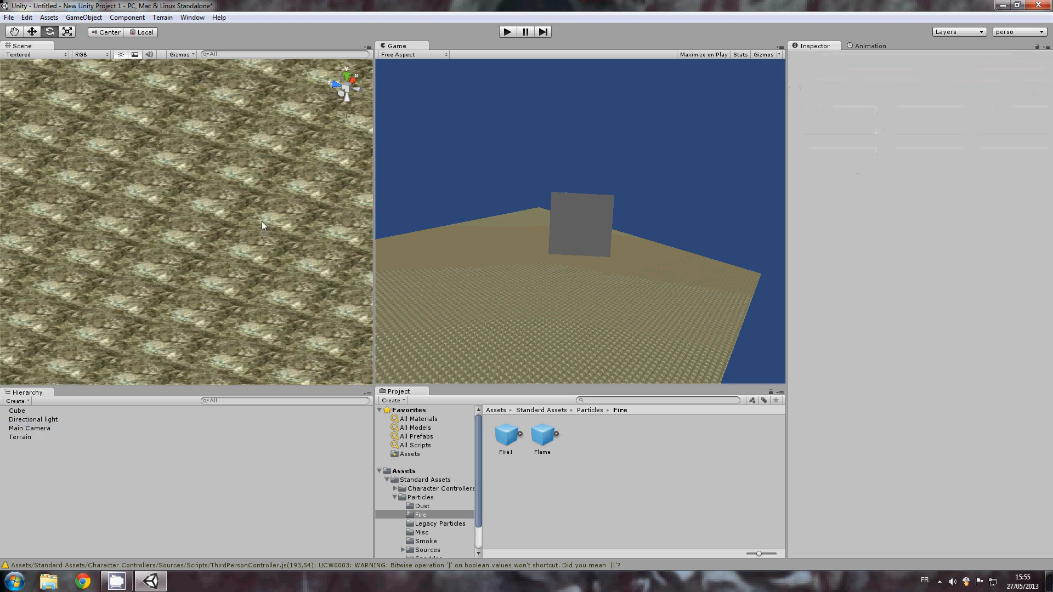
Place the Flame particle prefab on the terrain to preview it, and delete it from the scene
drag(542, 436, 220, 336)
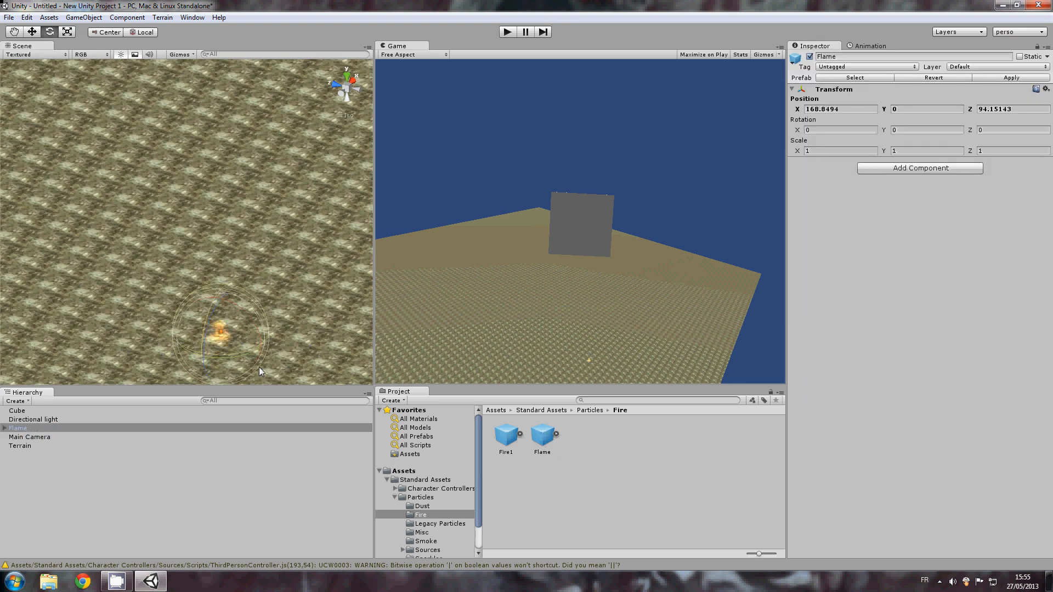
click(24, 428)
key(Delete)
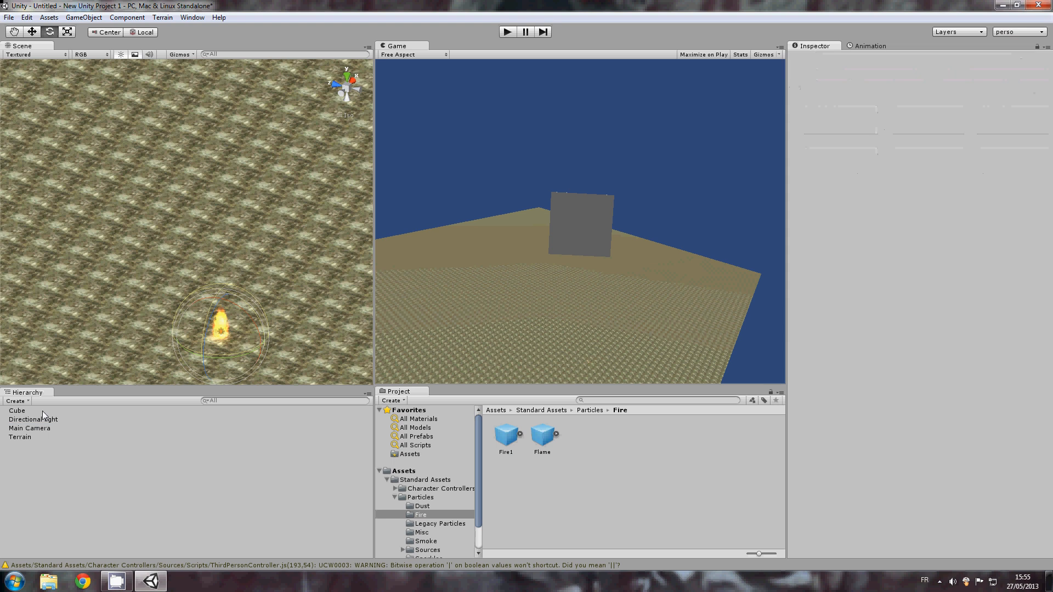
scroll(140, 196, down, 10)
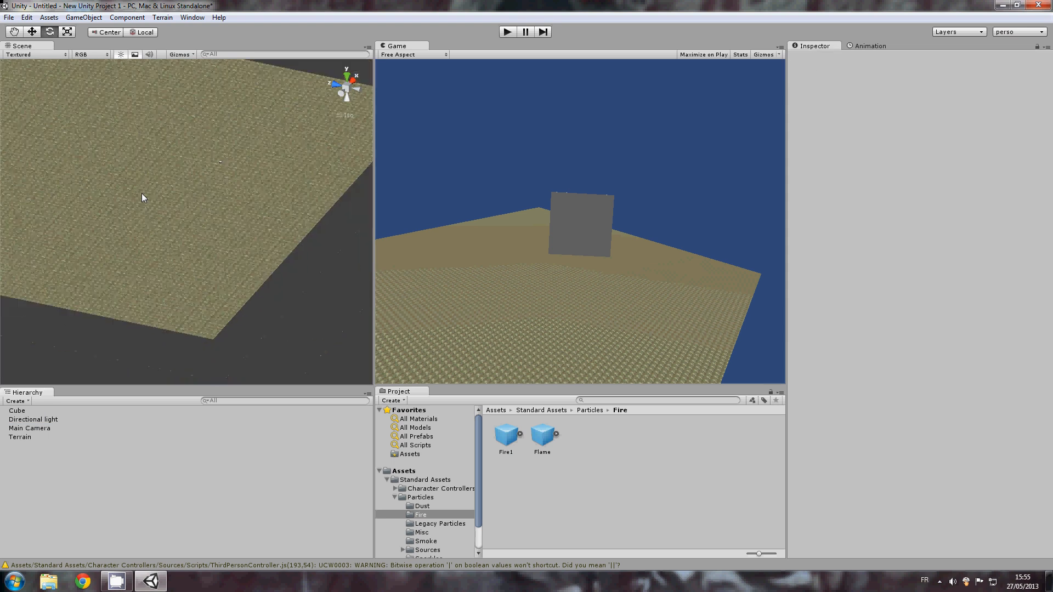
scroll(141, 197, down, 2)
Create a new Avatar Skeleton Mask asset in the Fire folder and delete it
click(387, 480)
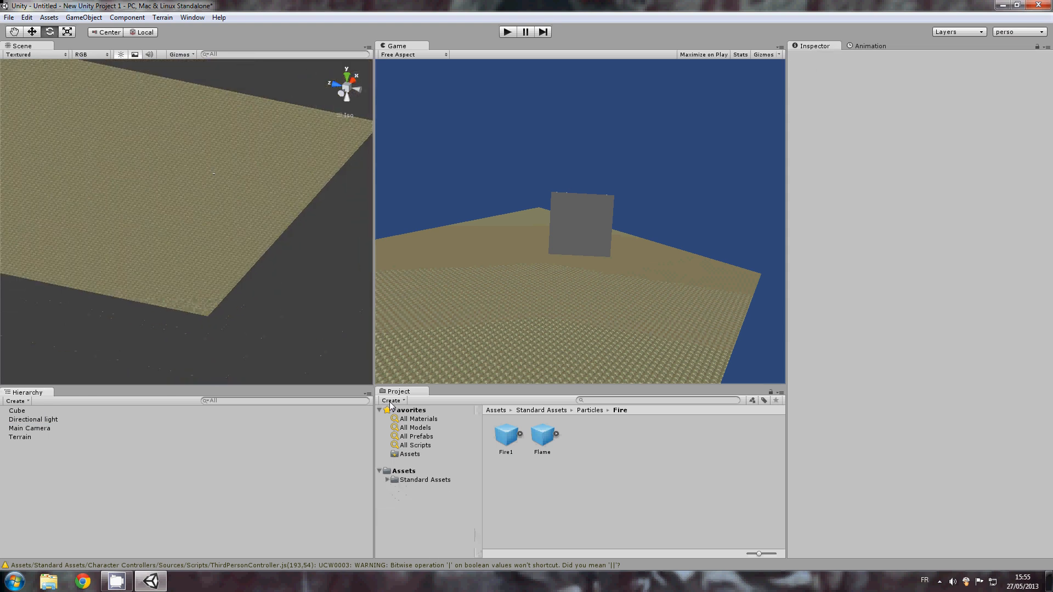
click(390, 401)
click(406, 378)
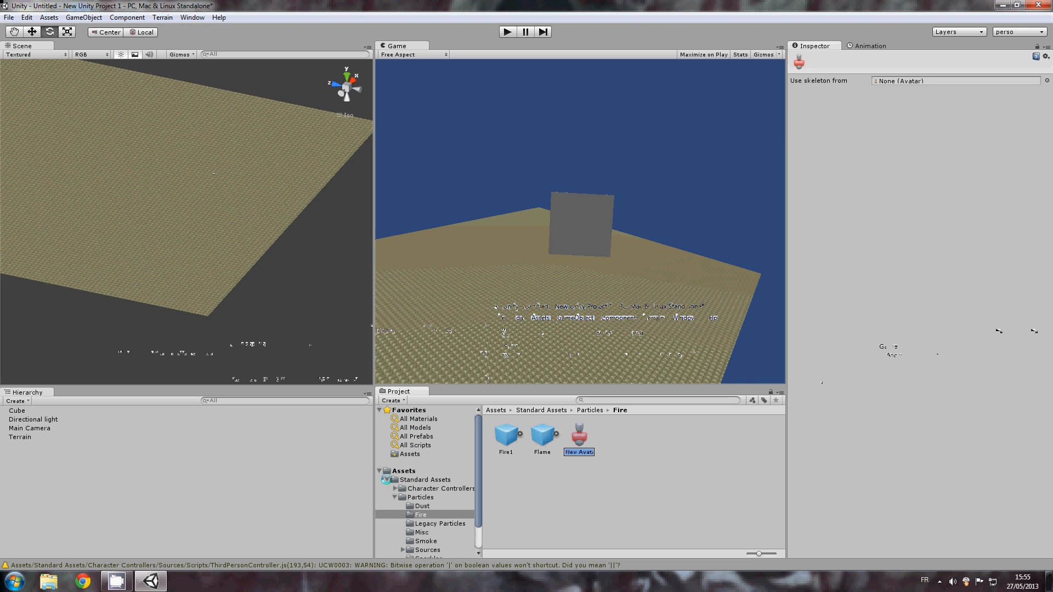
key(Return)
click(390, 400)
click(630, 493)
click(579, 445)
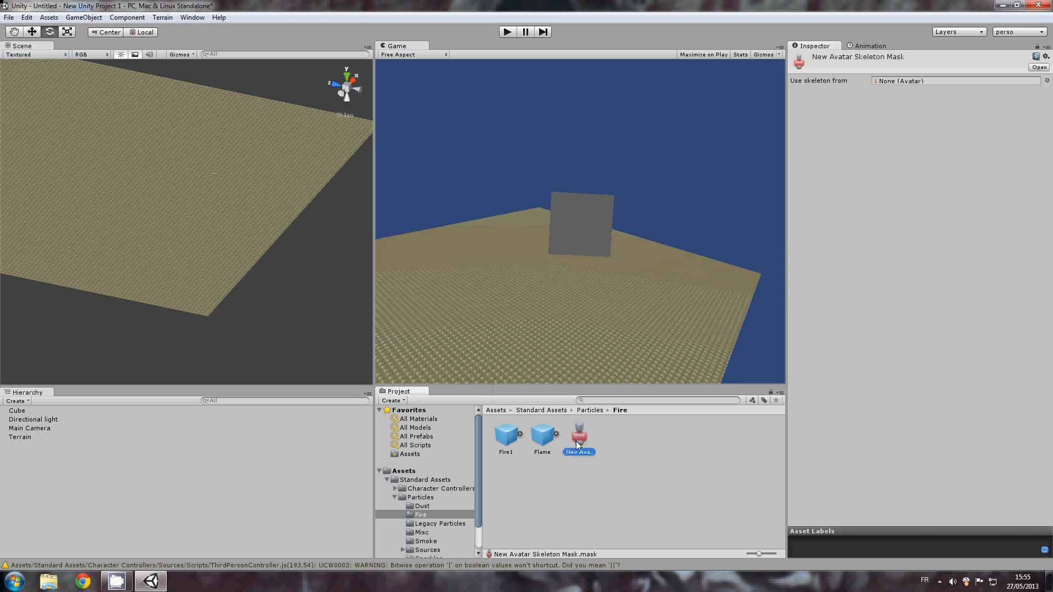
key(Delete)
click(568, 317)
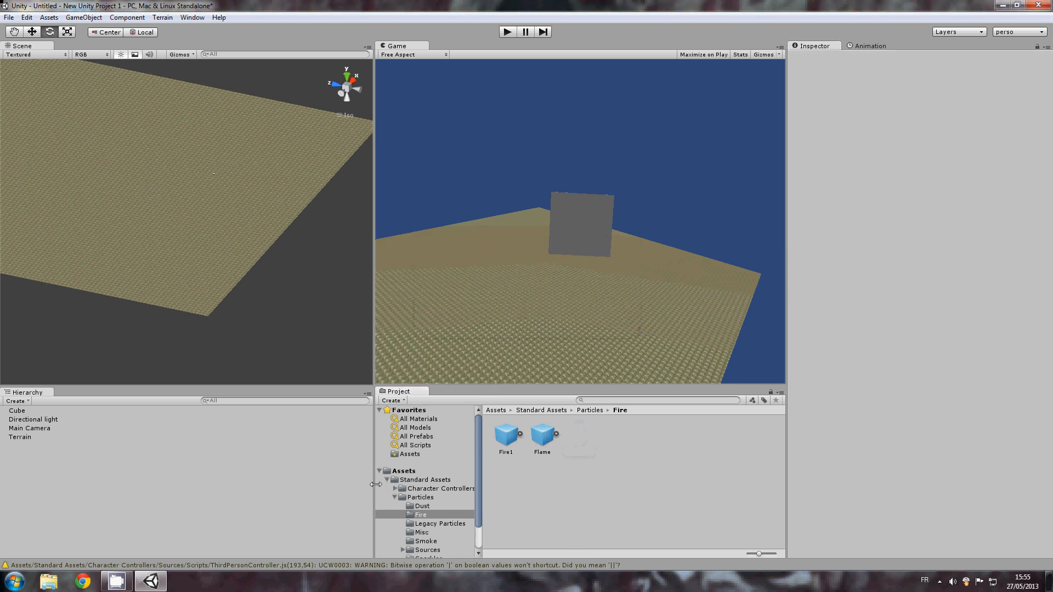
Create a new Javascript asset named salut in the Particles > Fire folder
click(387, 480)
click(391, 401)
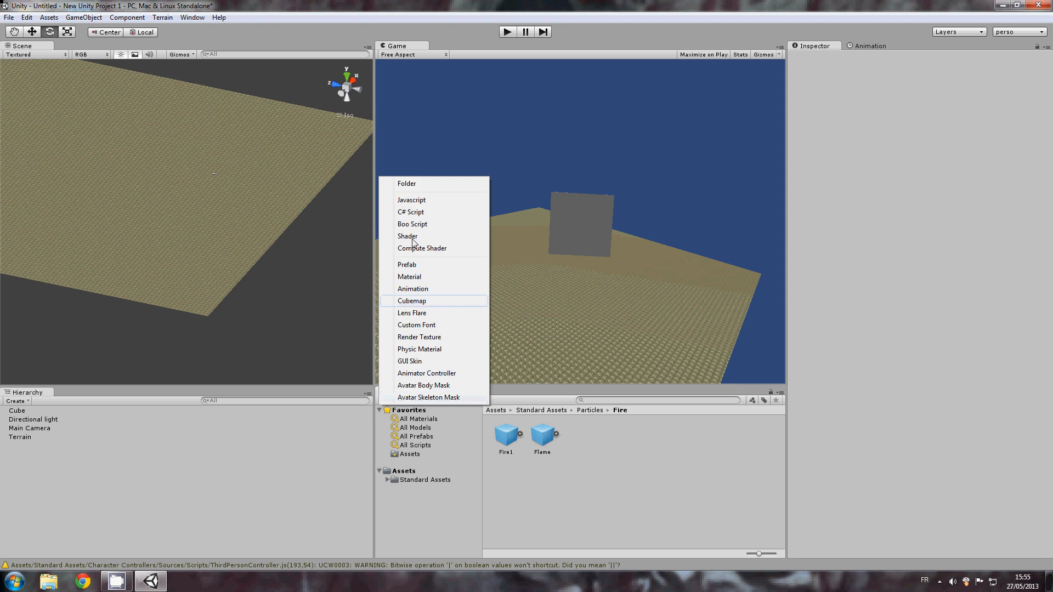
click(426, 201)
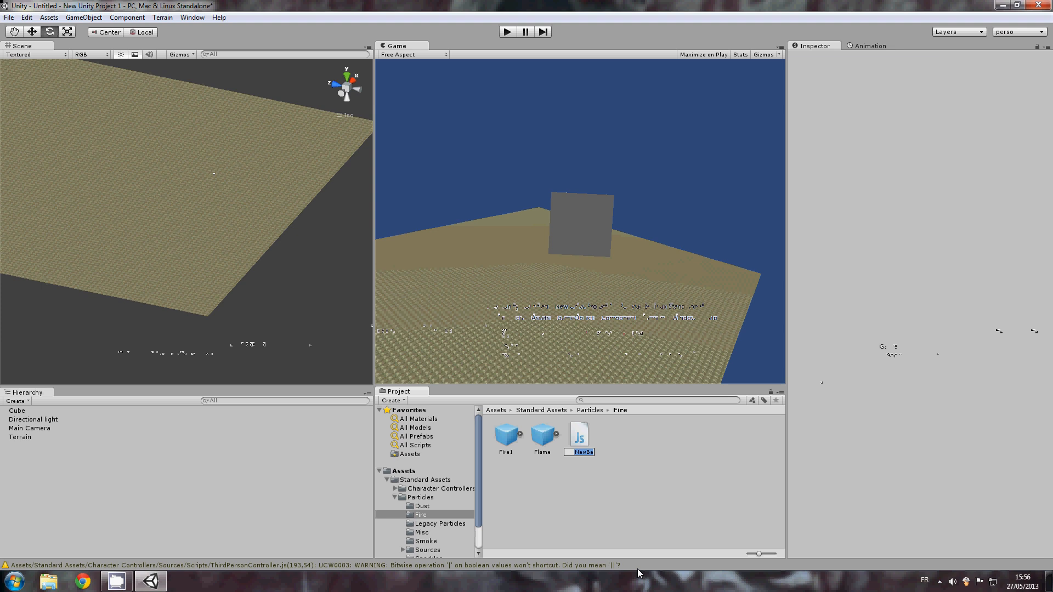
text(sa)
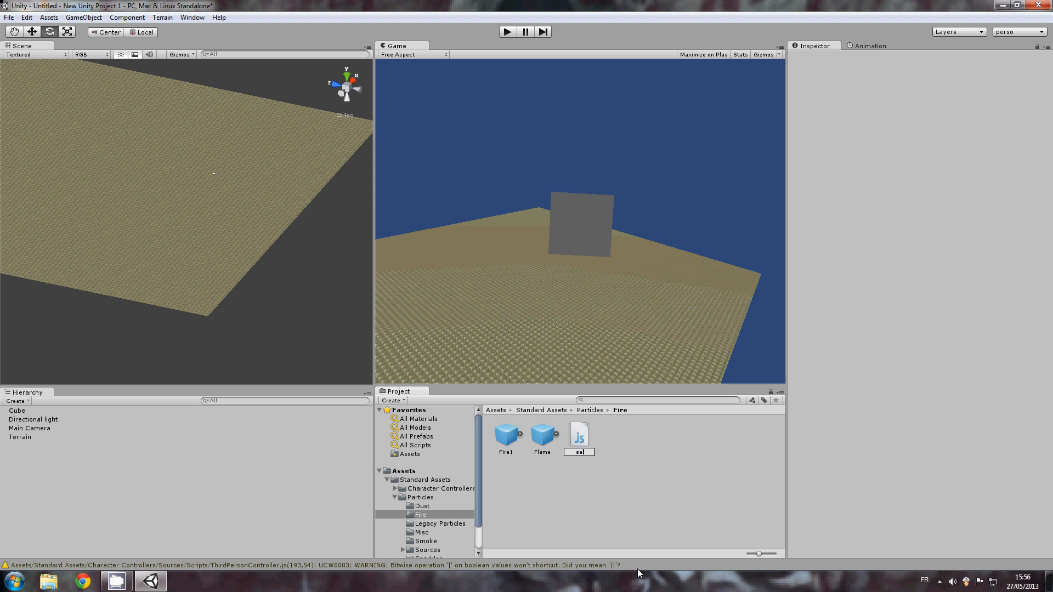
text(lut)
key(Return)
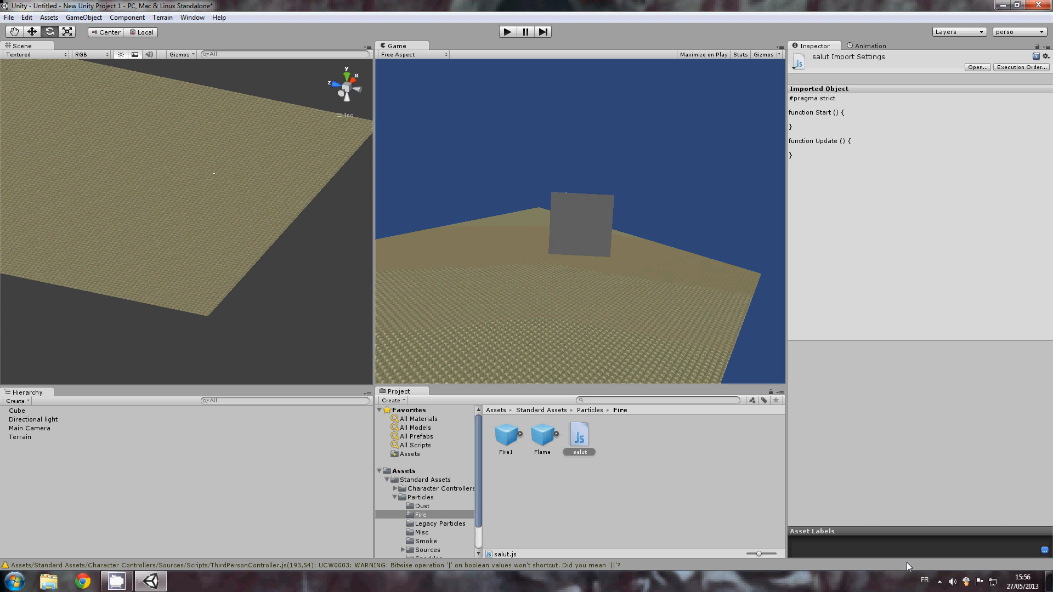
click(938, 581)
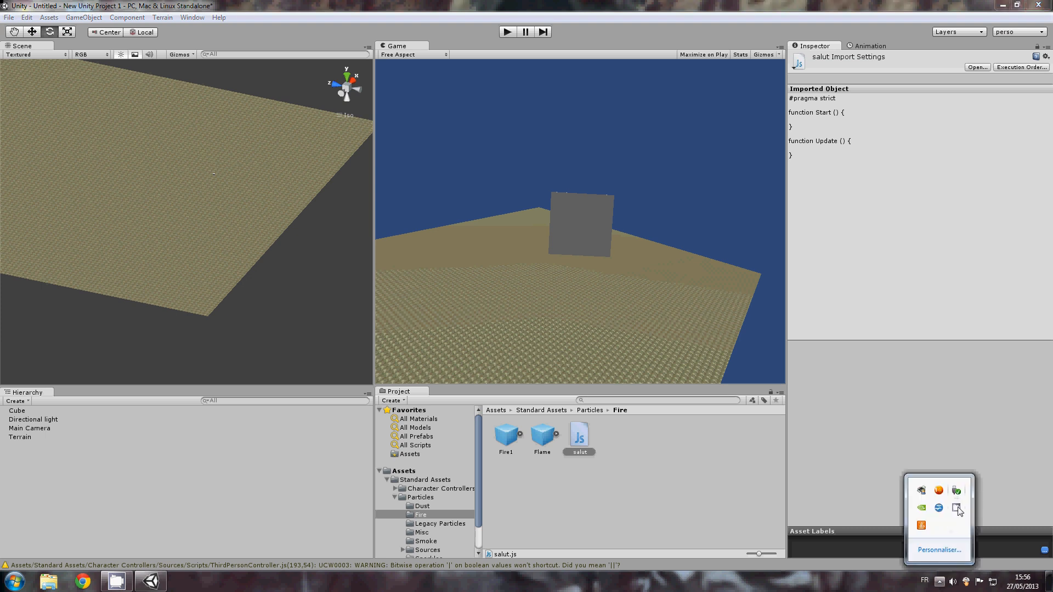
click(956, 508)
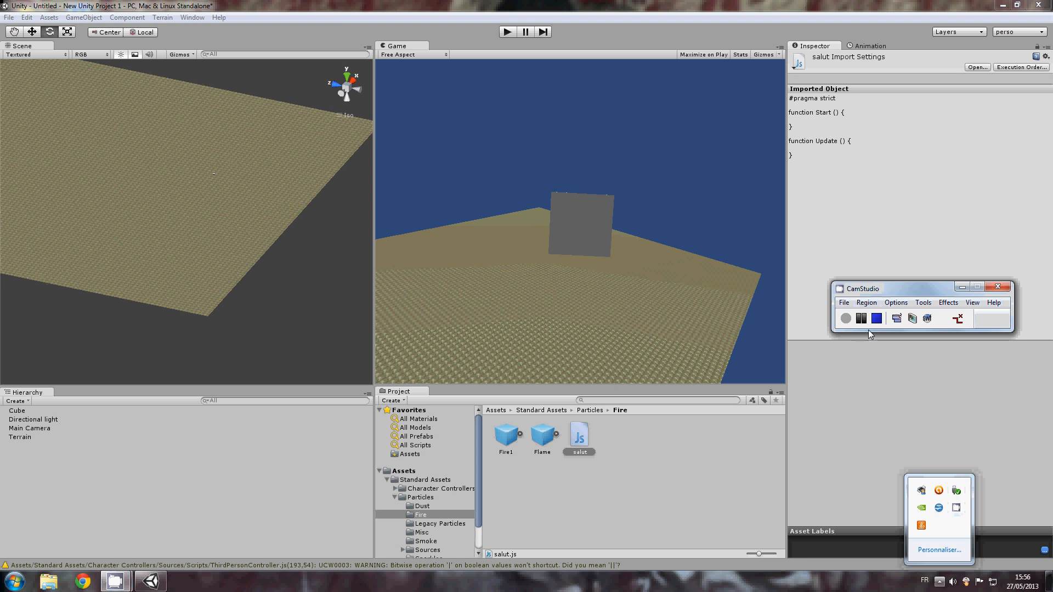
click(972, 460)
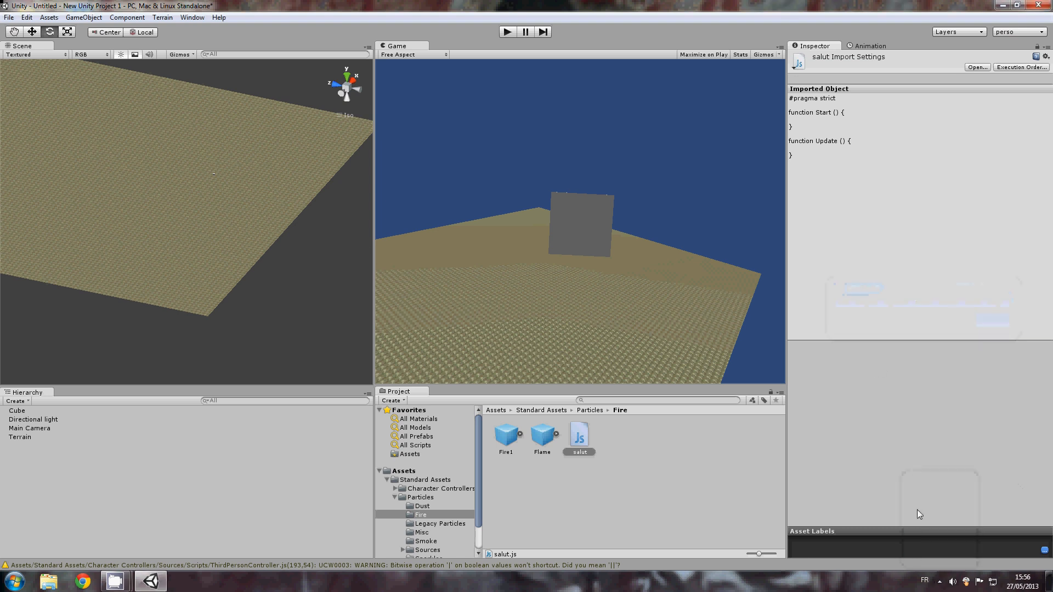
click(939, 583)
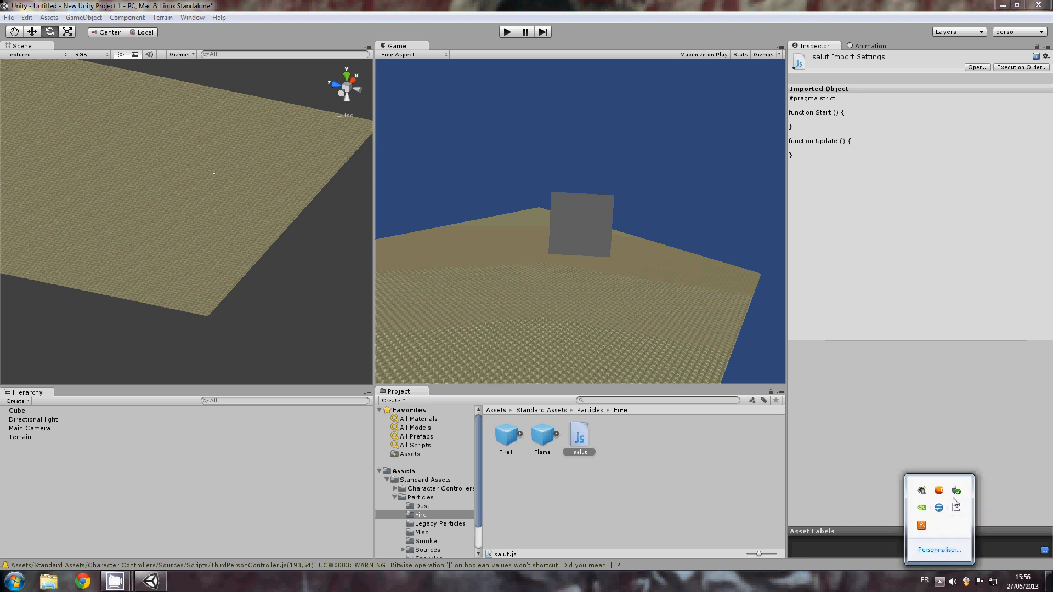